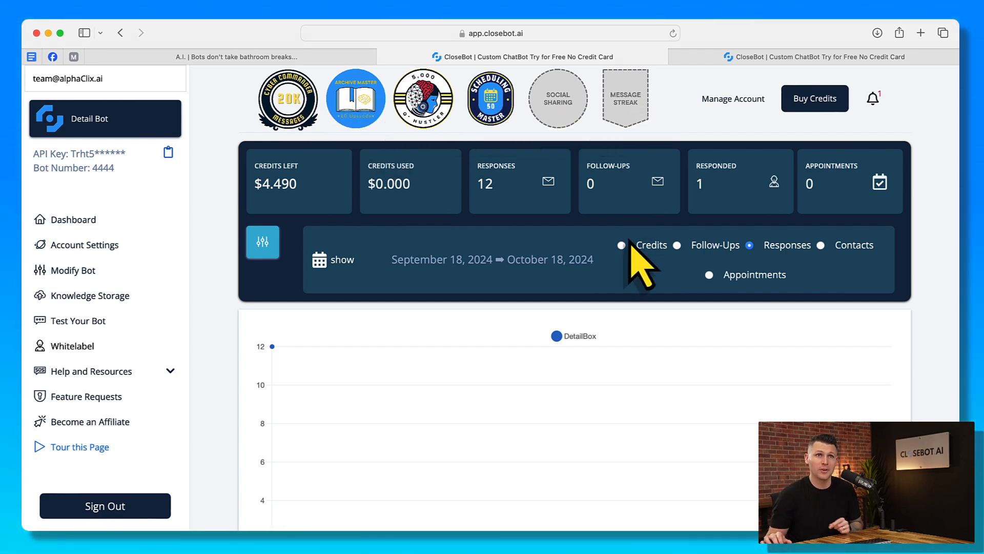
Search the bot list for "Detail" and select Detail Bot for the dashboard
{"action": "scroll", "coordinate": [633, 251], "scroll_direction": "down", "scroll_amount": 2}
{"action": "scroll", "coordinate": [630, 241], "scroll_direction": "down", "scroll_amount": 4}
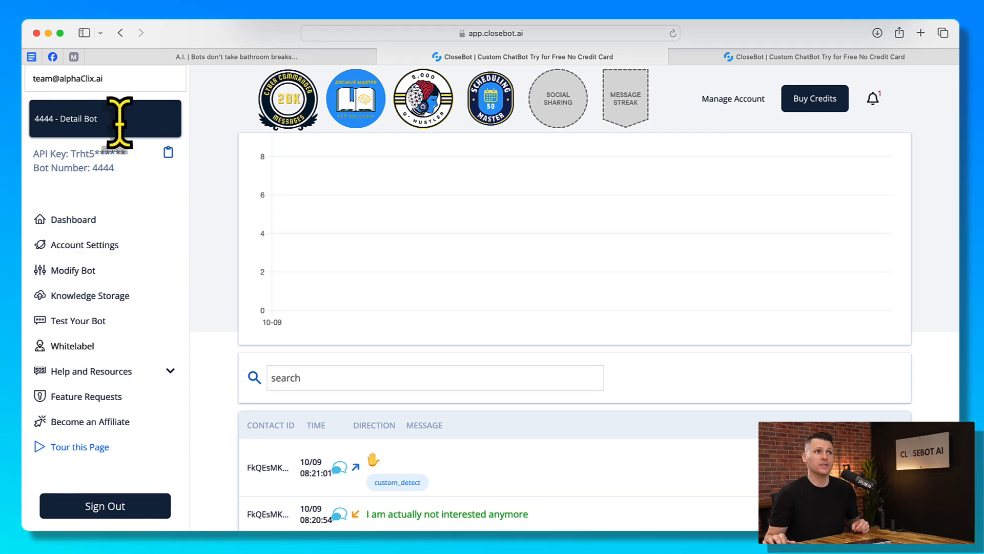
{"action": "scroll", "coordinate": [108, 120], "scroll_direction": "up", "scroll_amount": 2}
{"action": "scroll", "coordinate": [89, 114], "scroll_direction": "up", "scroll_amount": 3}
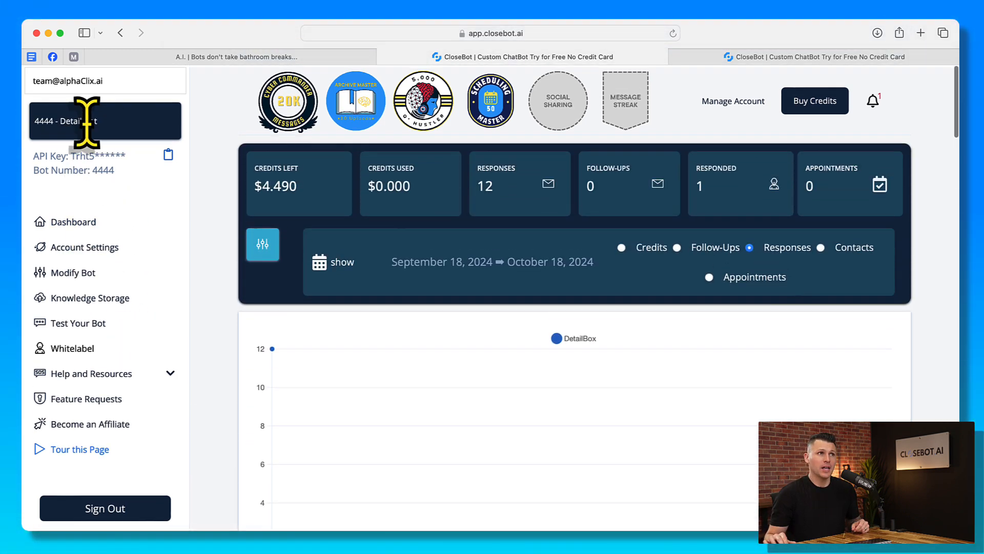
{"action": "left_click", "coordinate": [87, 115]}
{"action": "scroll", "coordinate": [114, 272], "scroll_direction": "down", "scroll_amount": 10}
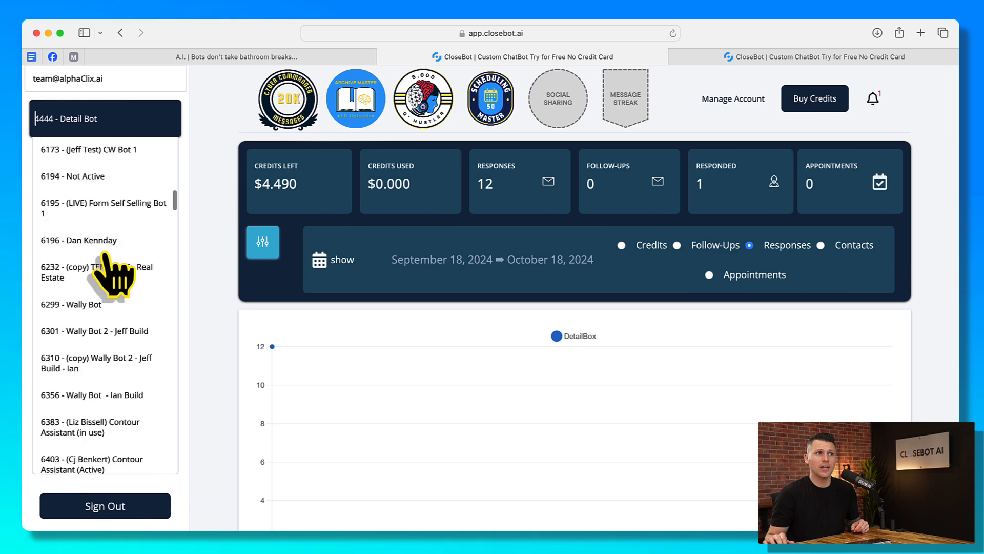
{"action": "scroll", "coordinate": [108, 267], "scroll_direction": "down", "scroll_amount": 15}
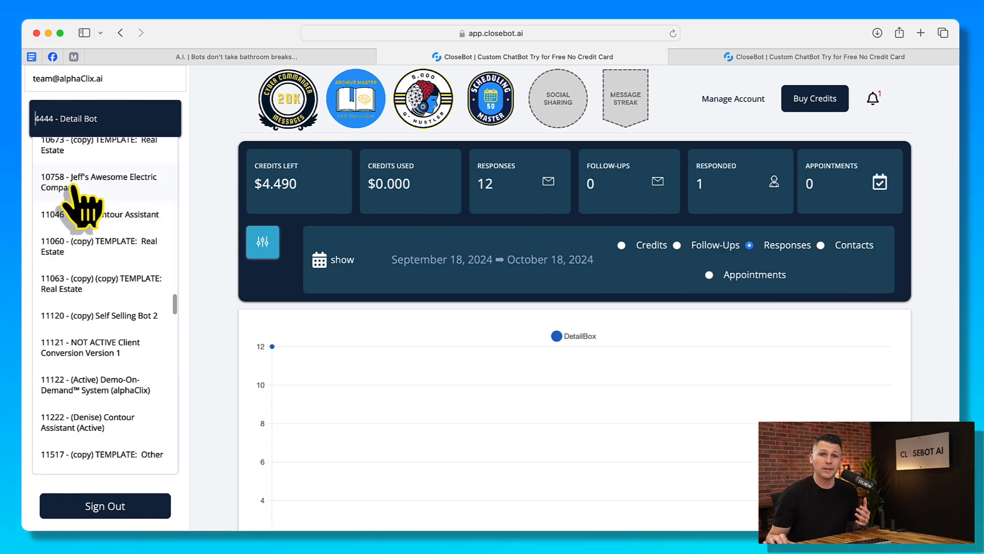
{"action": "scroll", "coordinate": [105, 207], "scroll_direction": "up", "scroll_amount": 20}
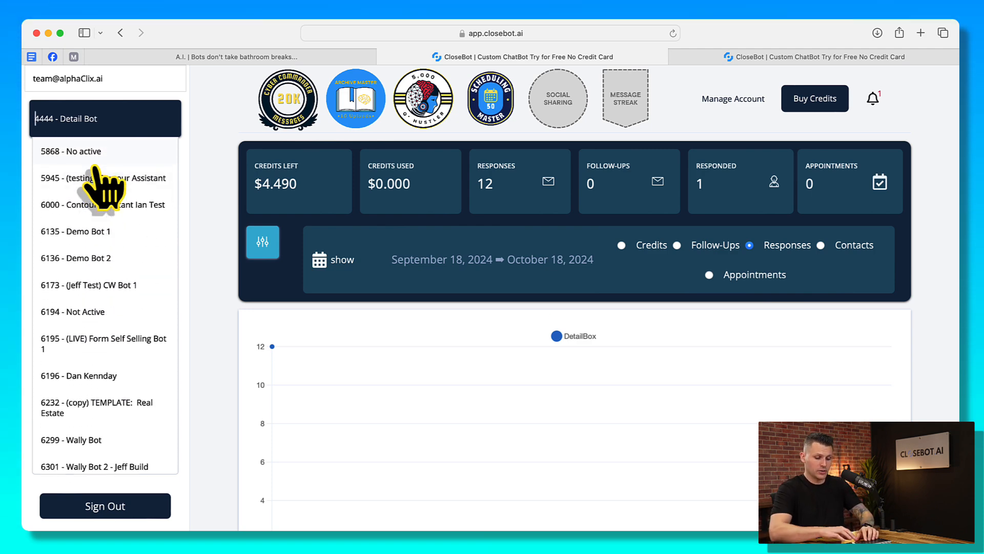
{"action": "type", "text": "Detail"}
{"action": "left_click", "coordinate": [91, 150]}
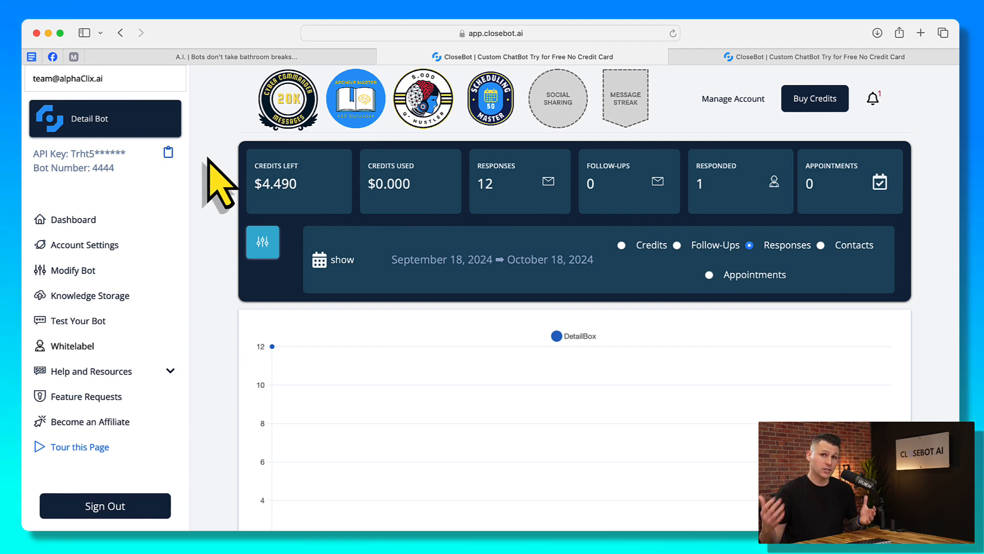
Open the bot editor and close the Agency Bot (Live) browser tab to return to Detail Bot's general settings
{"action": "left_click", "coordinate": [77, 245]}
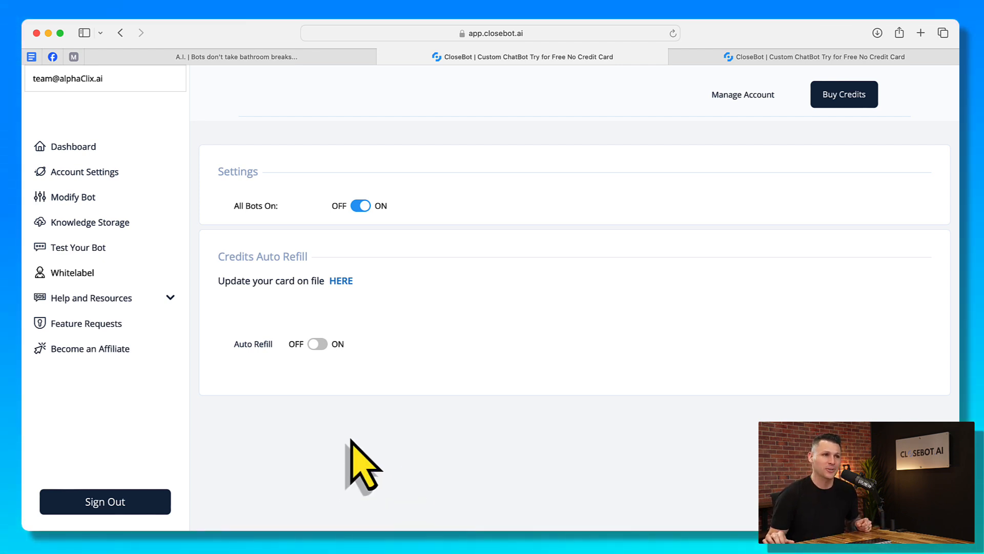
{"action": "left_click", "coordinate": [77, 197]}
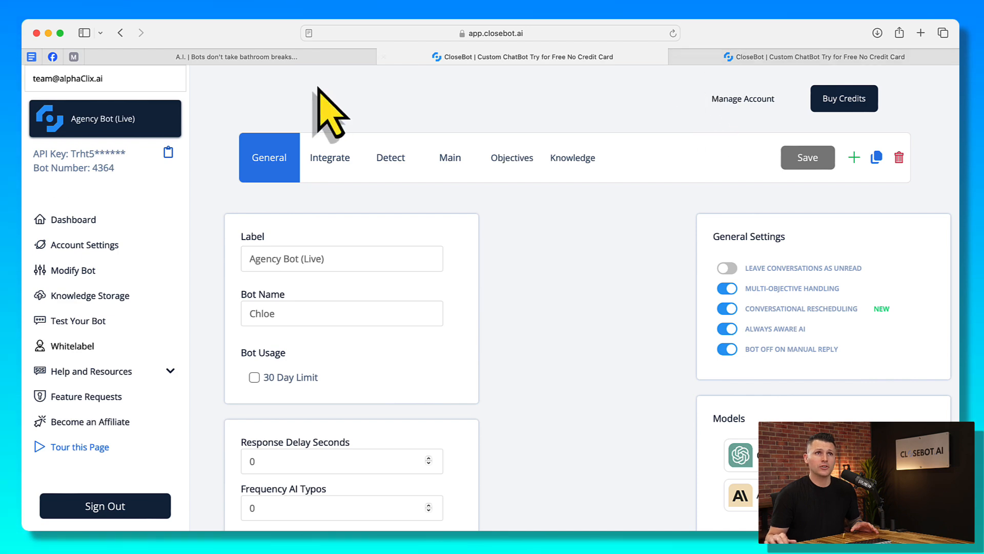
{"action": "left_click", "coordinate": [383, 57]}
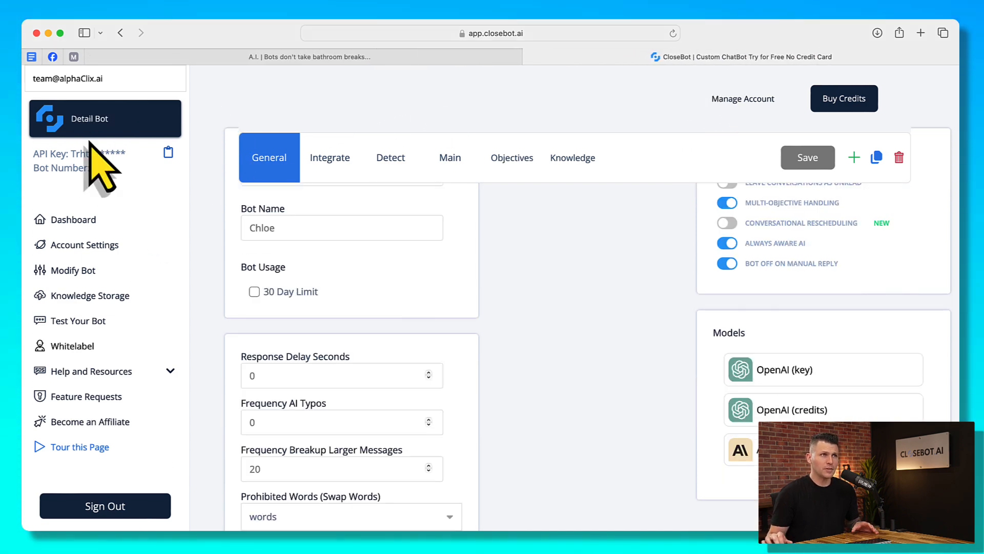
{"action": "scroll", "coordinate": [388, 334], "scroll_direction": "down", "scroll_amount": 3}
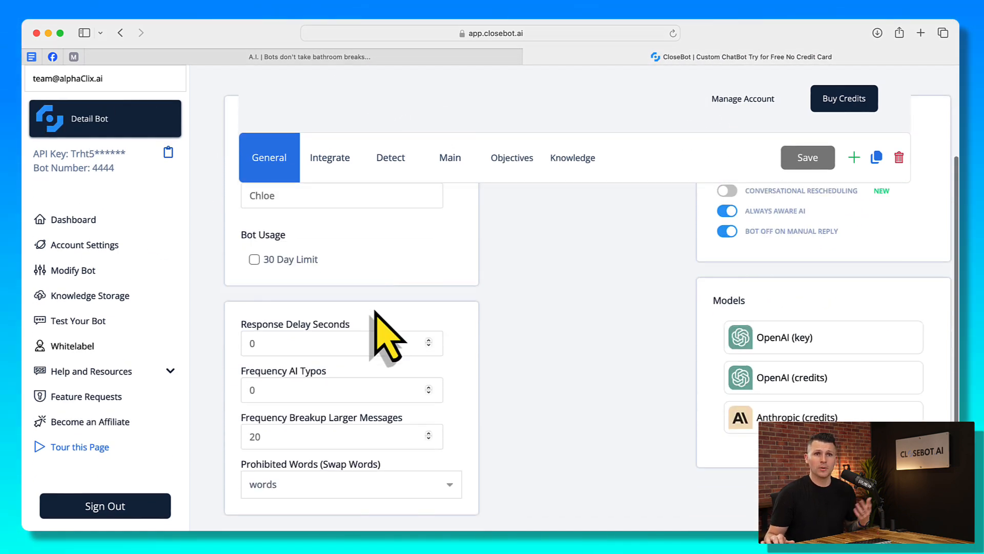
{"action": "scroll", "coordinate": [375, 311], "scroll_direction": "up", "scroll_amount": 3}
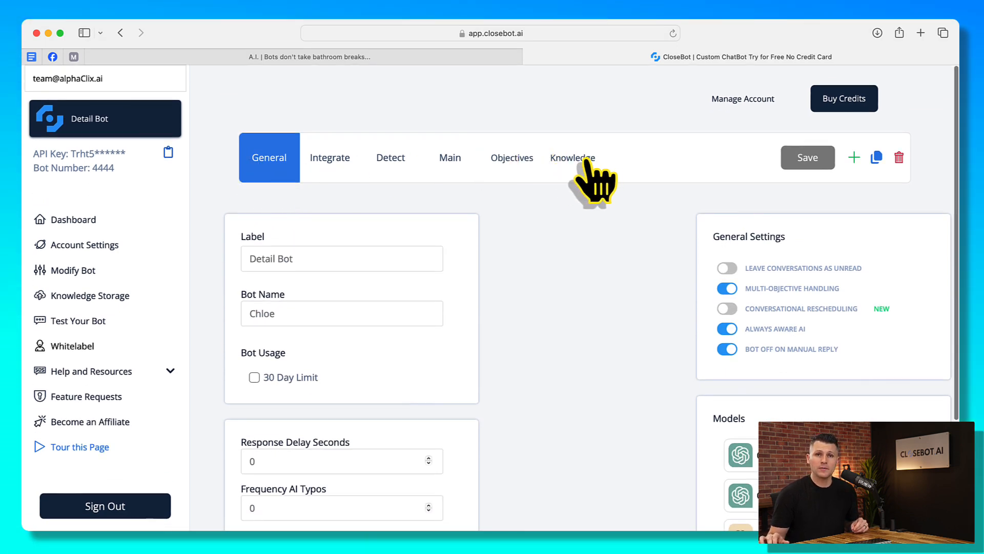
{"action": "scroll", "coordinate": [394, 293], "scroll_direction": "down", "scroll_amount": 1}
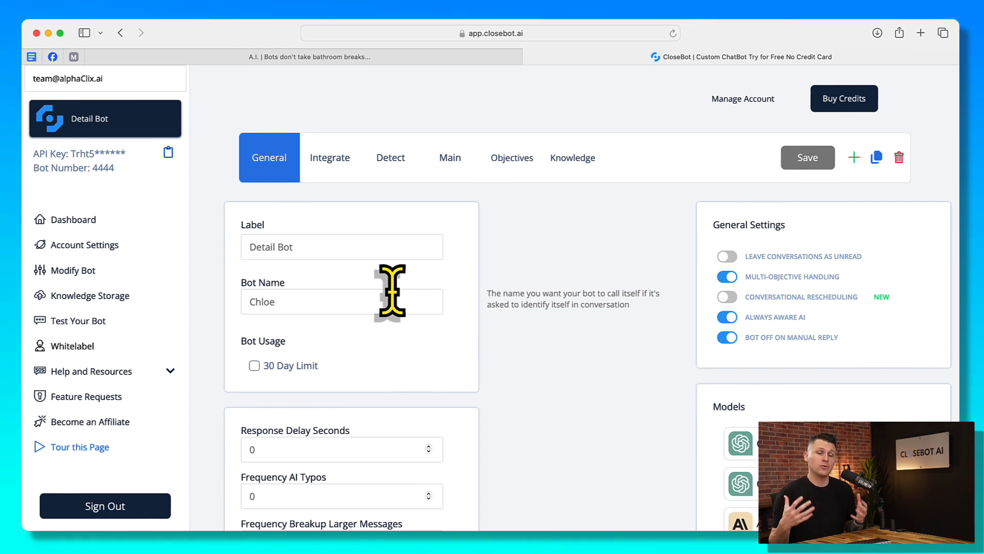
Change the bot's label to "(Live) Detail Bot -" followed by a person's full name
{"action": "left_click", "coordinate": [346, 253]}
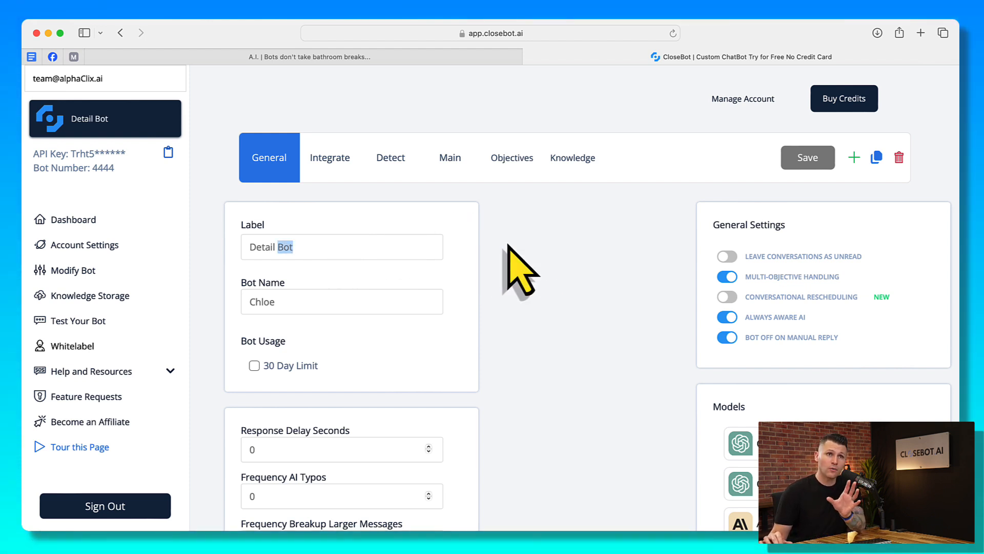
{"action": "left_click", "coordinate": [411, 238]}
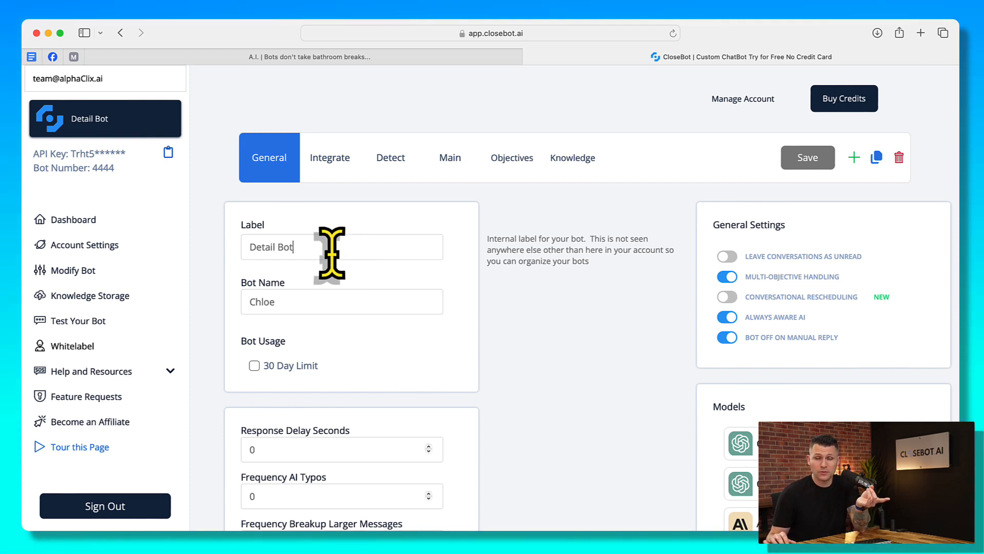
{"action": "left_click", "coordinate": [248, 245]}
{"action": "type", "text": "Live)"}
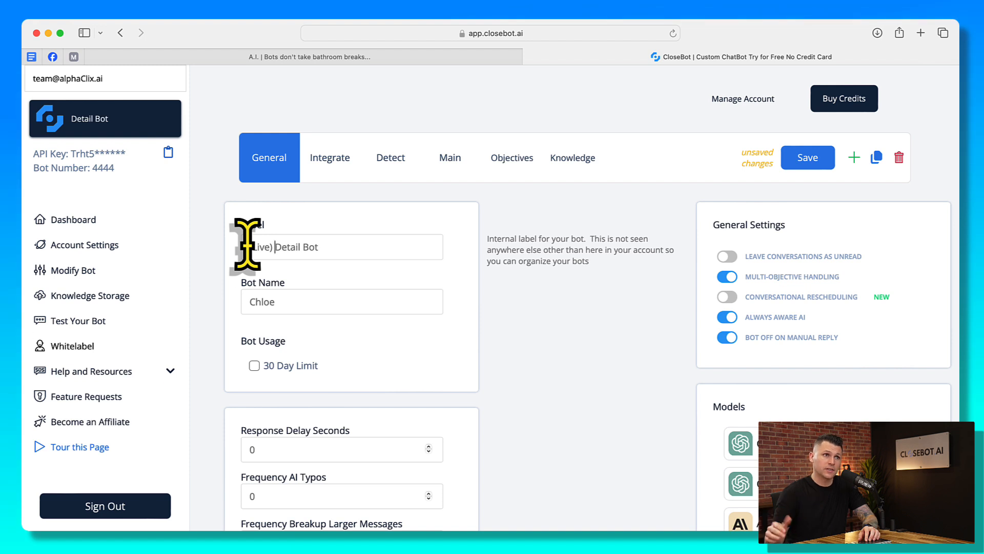
{"action": "left_click", "coordinate": [336, 248]}
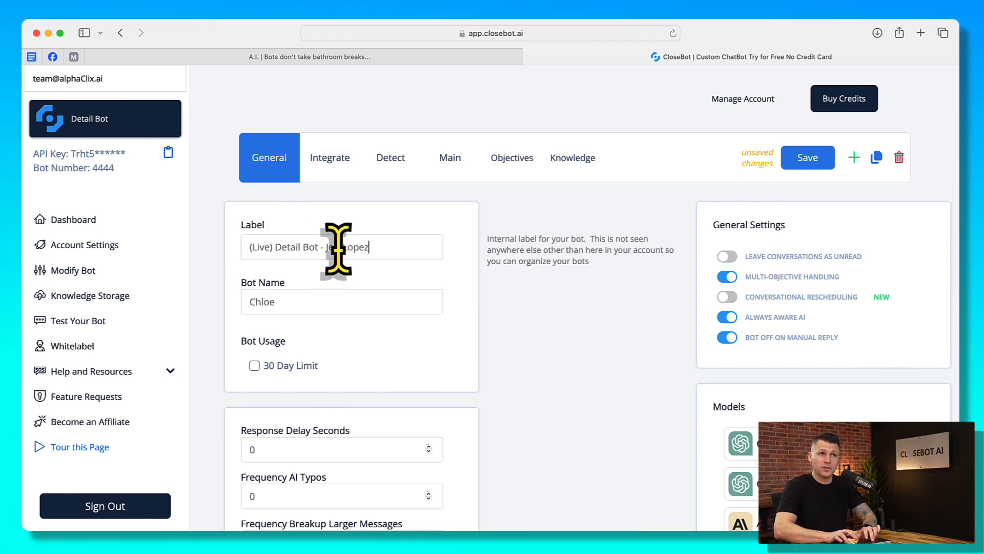
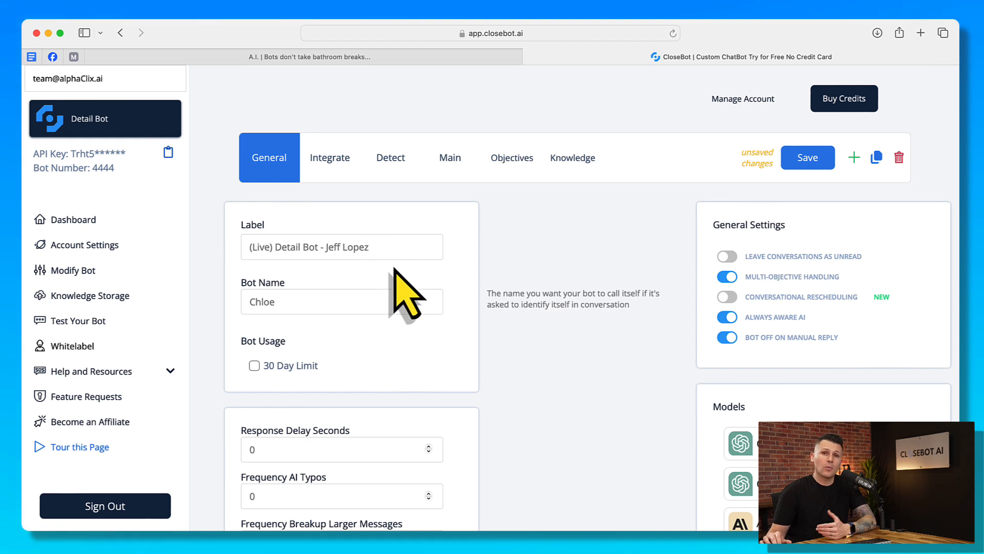
Remove the status prefix and the person's name so that the label reads "Detail Bot"
{"action": "left_click_drag", "start_coordinate": [381, 251], "coordinate": [242, 245]}
{"action": "key", "text": "BackSpace"}
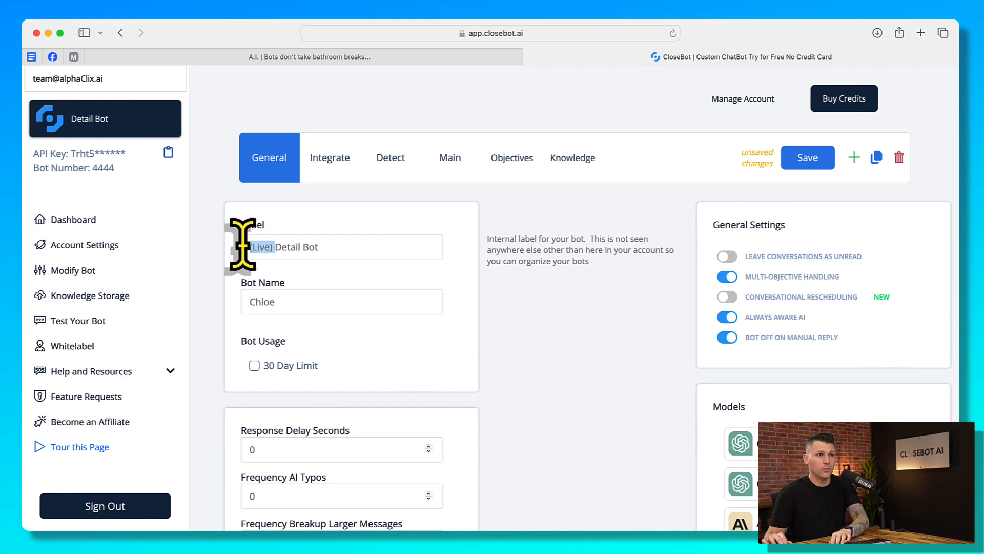
{"action": "key", "text": "BackSpace"}
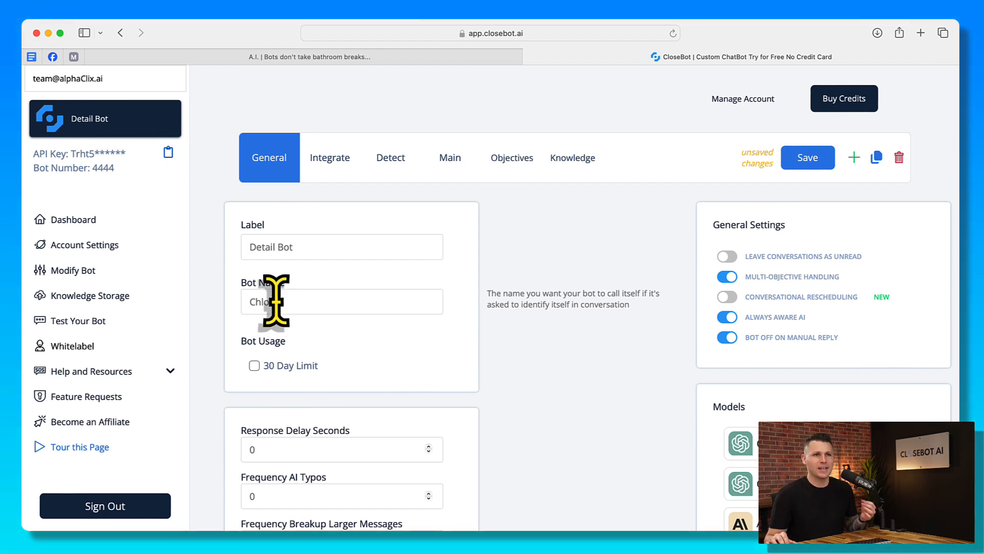
Enable the 30 Day Limit under Bot Usage and disable it again
{"action": "left_click", "coordinate": [291, 304]}
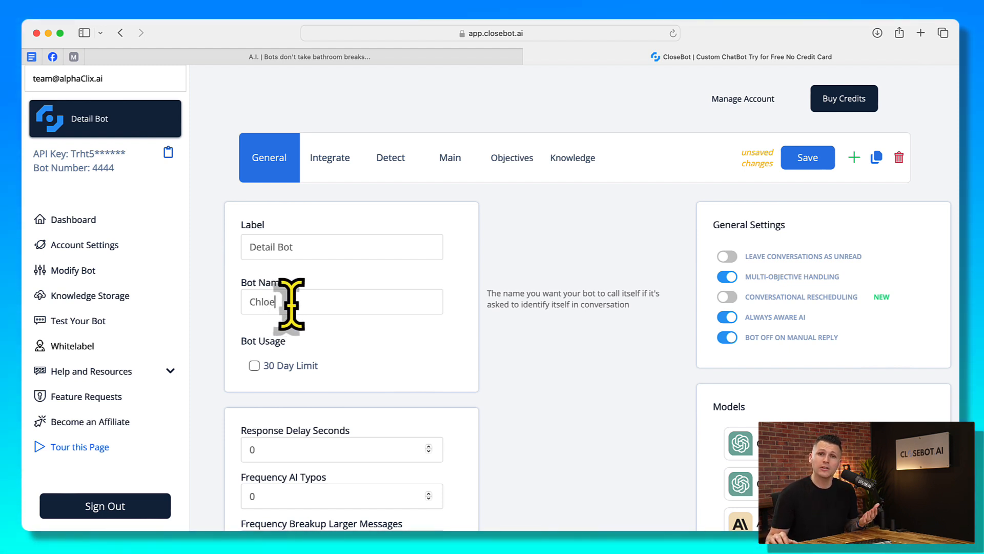
{"action": "mouse_move", "coordinate": [332, 333]}
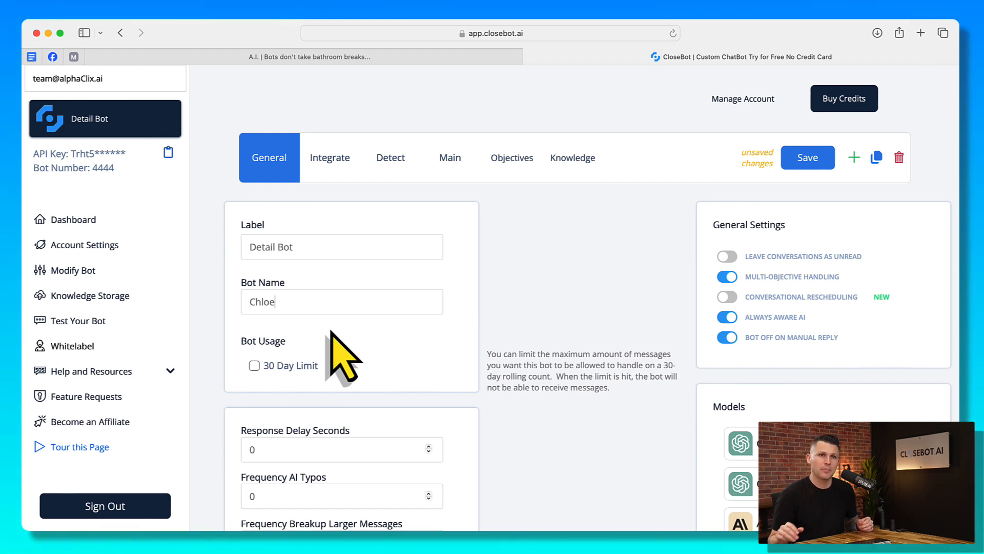
{"action": "scroll", "coordinate": [467, 319], "scroll_direction": "down", "scroll_amount": 2}
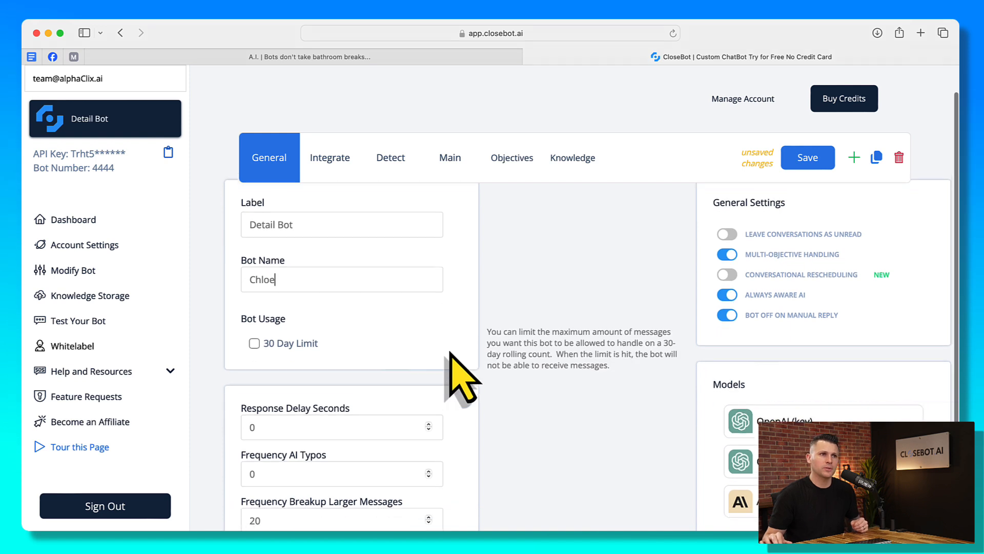
{"action": "mouse_move", "coordinate": [237, 303]}
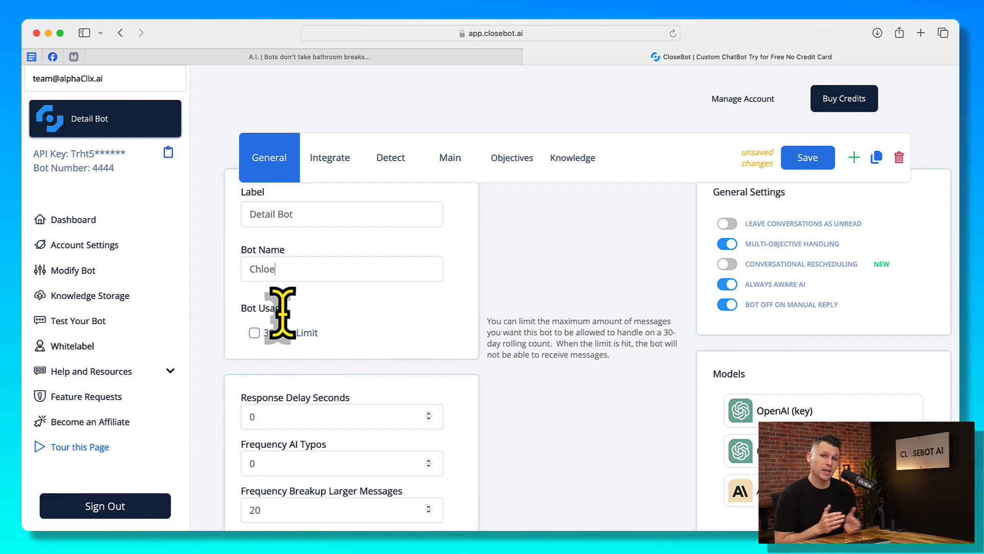
{"action": "left_click", "coordinate": [254, 332]}
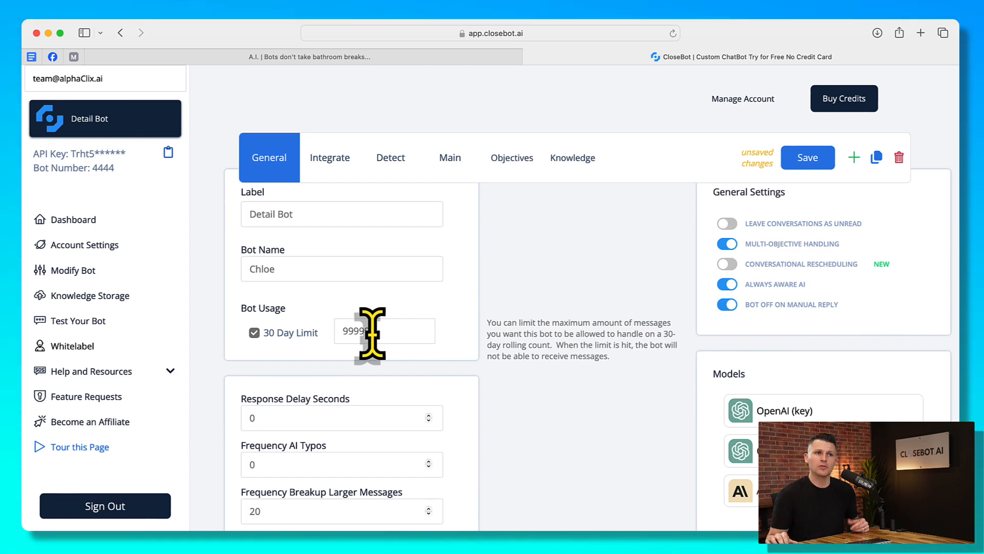
{"action": "left_click", "coordinate": [254, 333]}
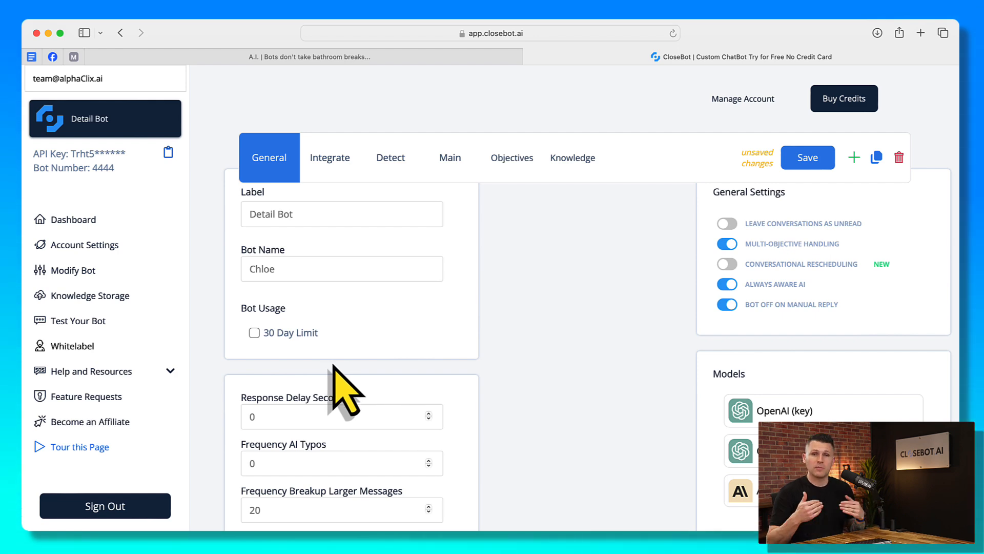
Set the bot's response delay to 15 seconds
{"action": "scroll", "coordinate": [341, 377], "scroll_direction": "down", "scroll_amount": 3}
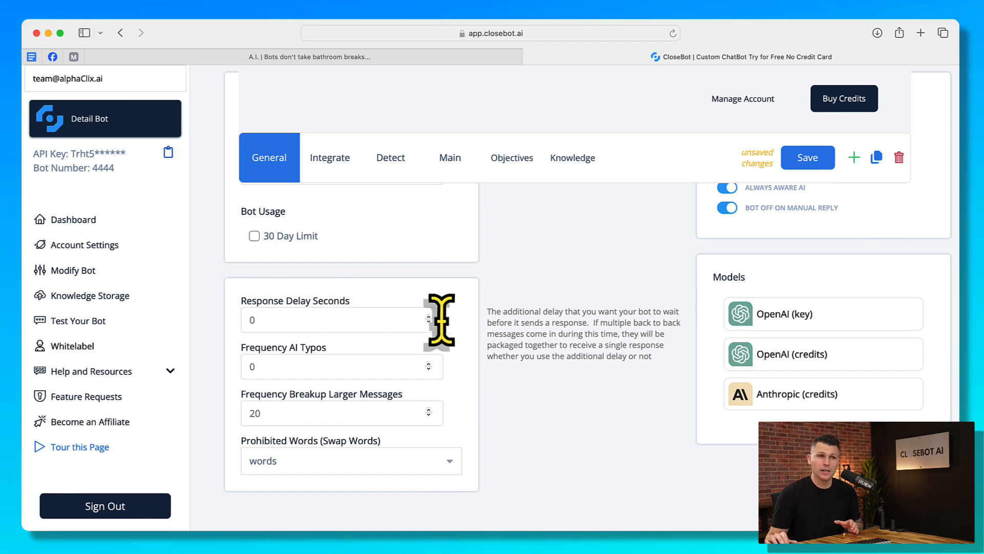
{"action": "mouse_move", "coordinate": [406, 314]}
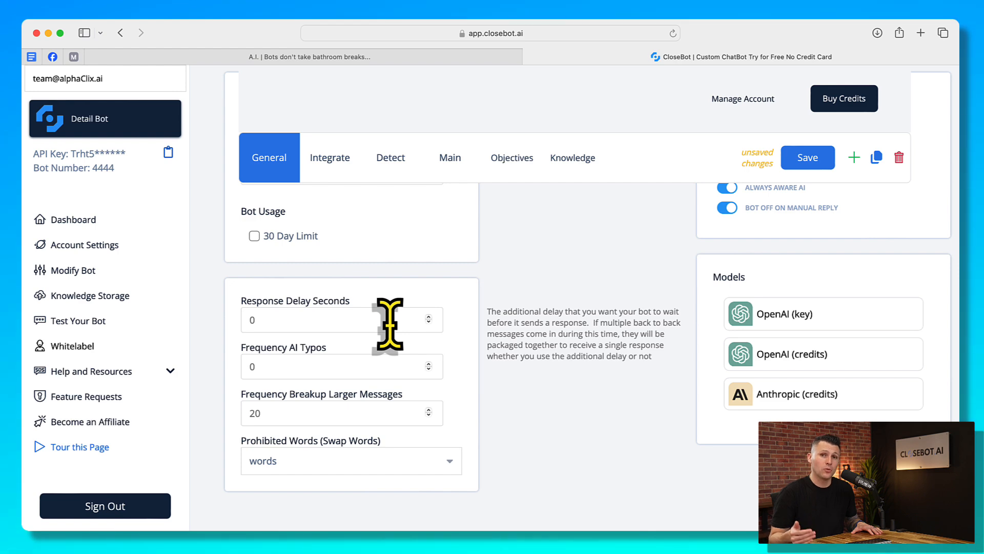
{"action": "double_click", "coordinate": [390, 322]}
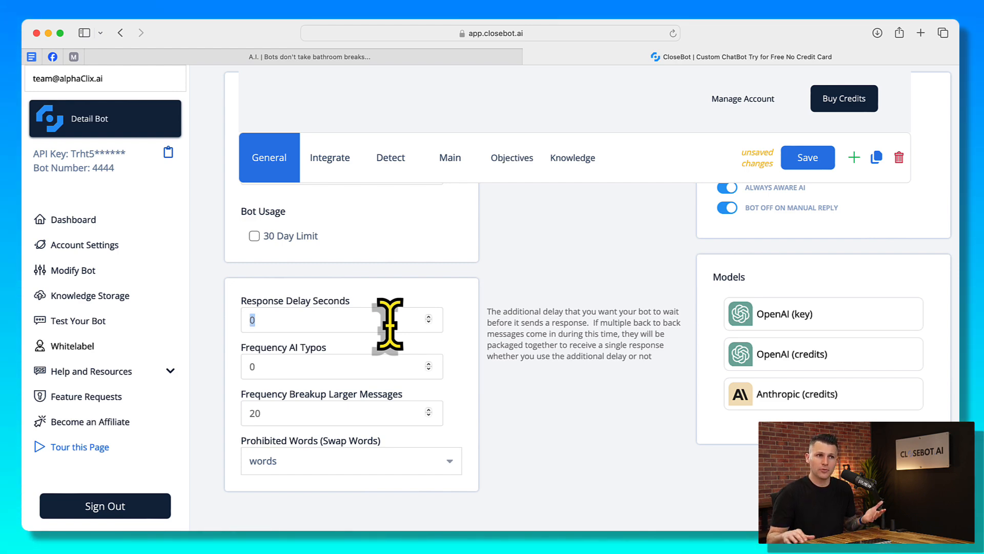
{"action": "type", "text": "15"}
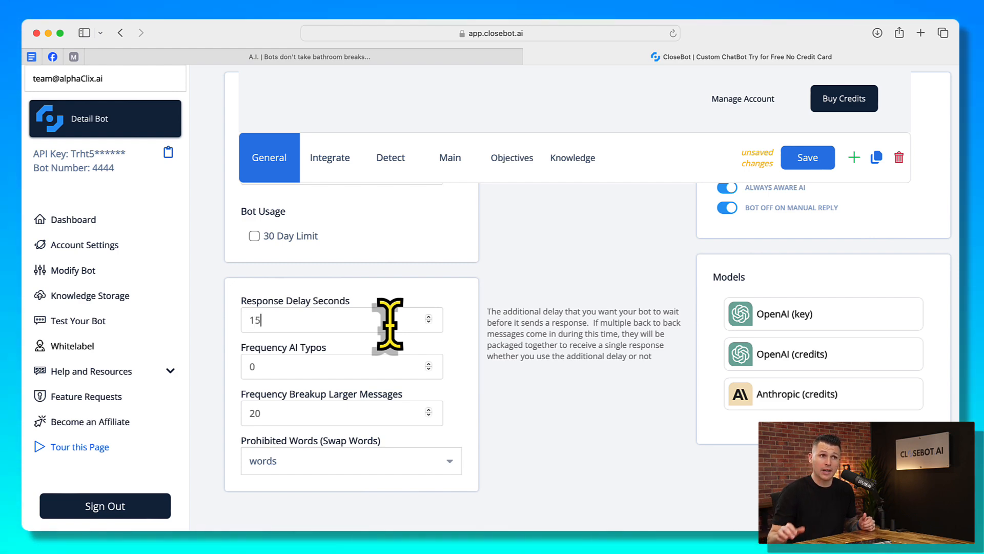
Reset the bot's response delay to 0 seconds
{"action": "mouse_move", "coordinate": [323, 318]}
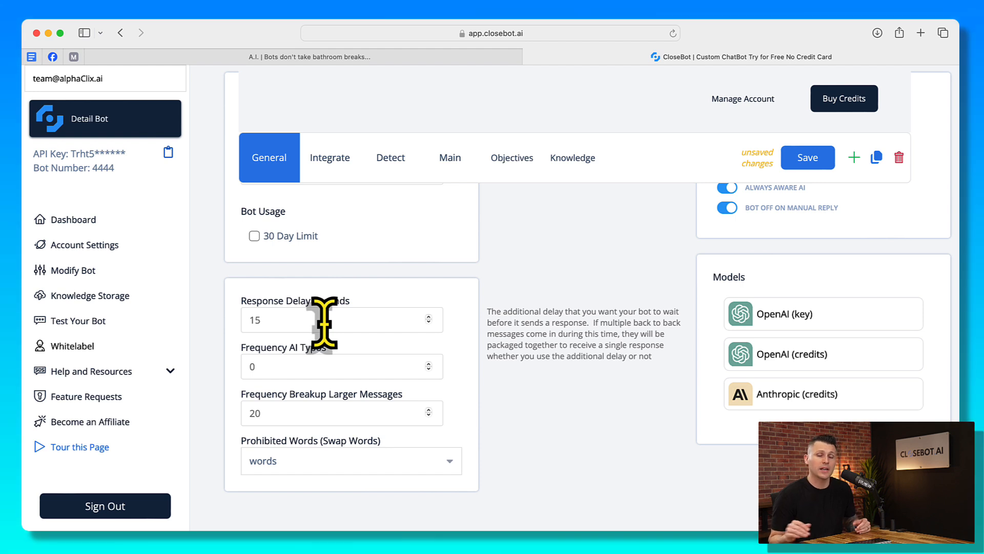
{"action": "double_click", "coordinate": [324, 323]}
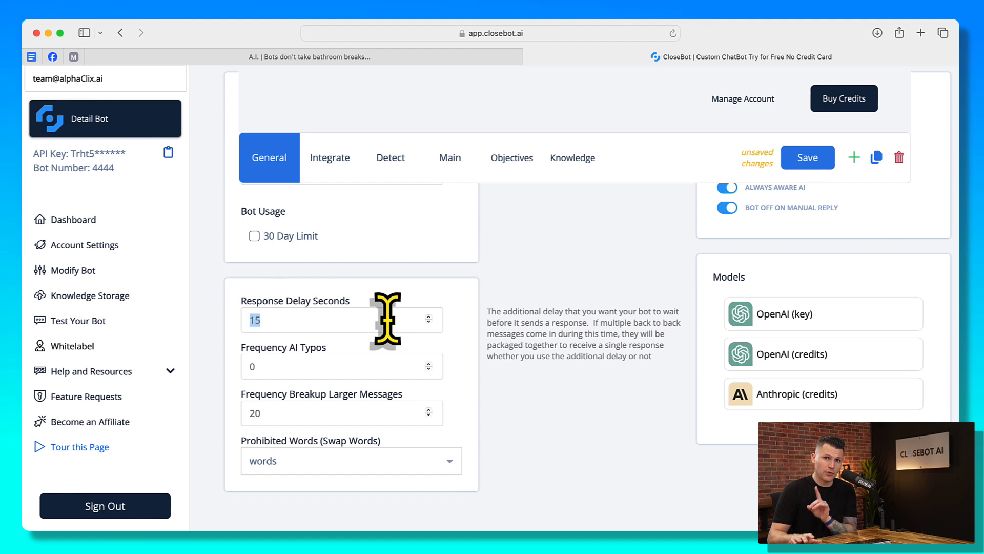
{"action": "type", "text": "0"}
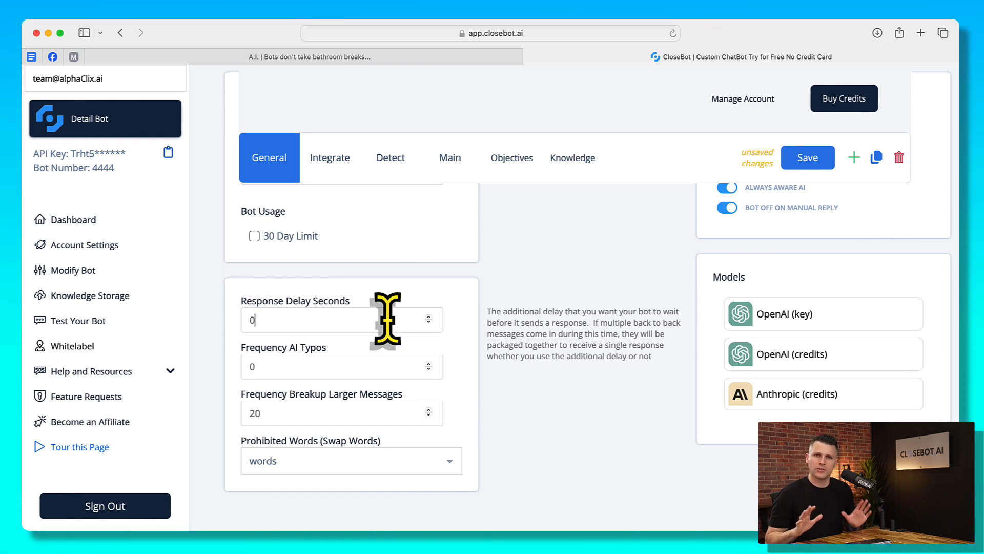
Set Frequency AI Typos to 50 for the bot
{"action": "mouse_move", "coordinate": [363, 366]}
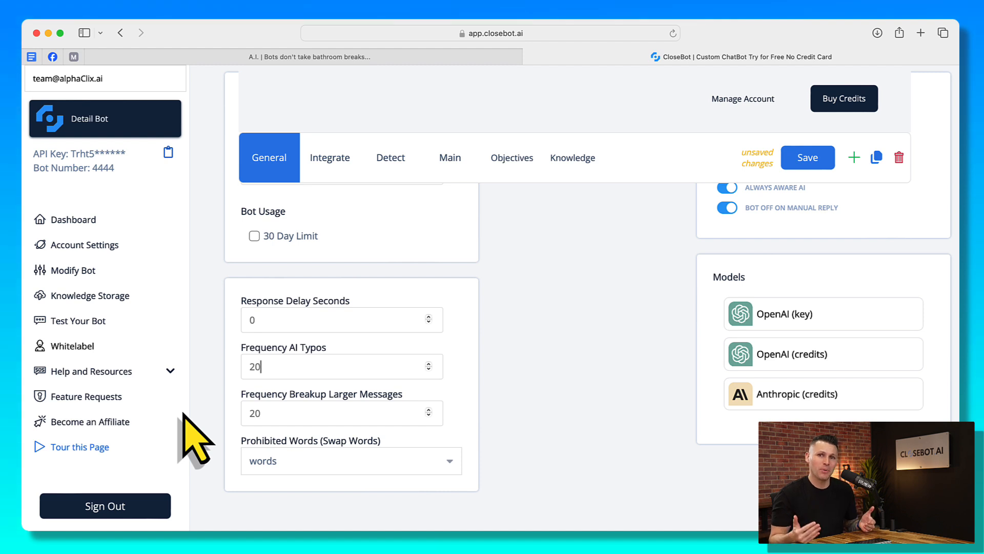
{"action": "mouse_move", "coordinate": [307, 403]}
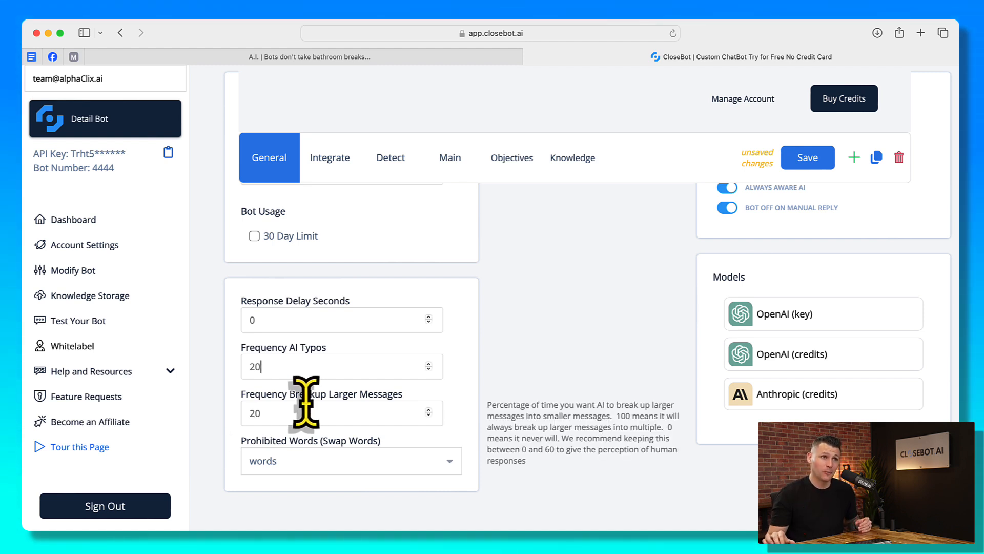
{"action": "double_click", "coordinate": [276, 363]}
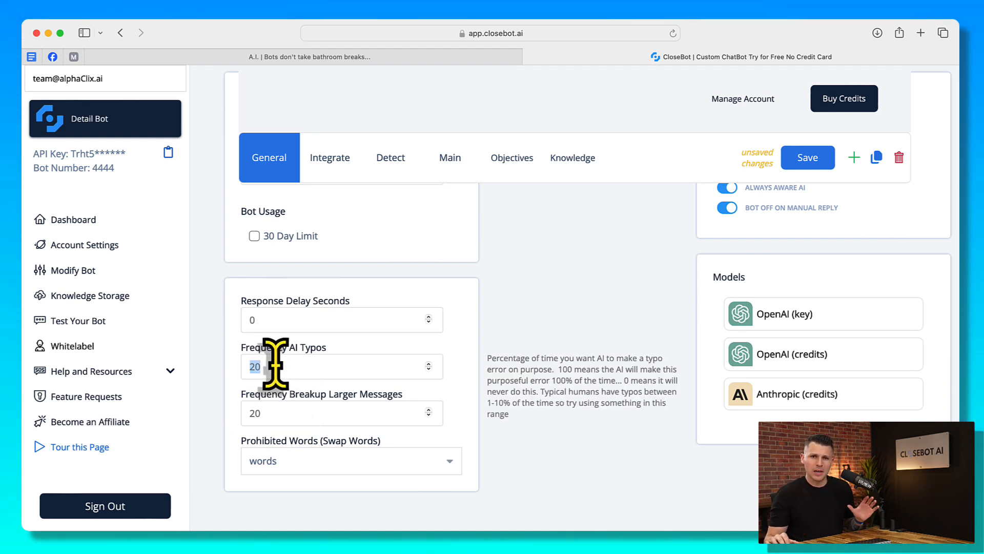
{"action": "key", "text": "BackSpace"}
{"action": "type", "text": "50"}
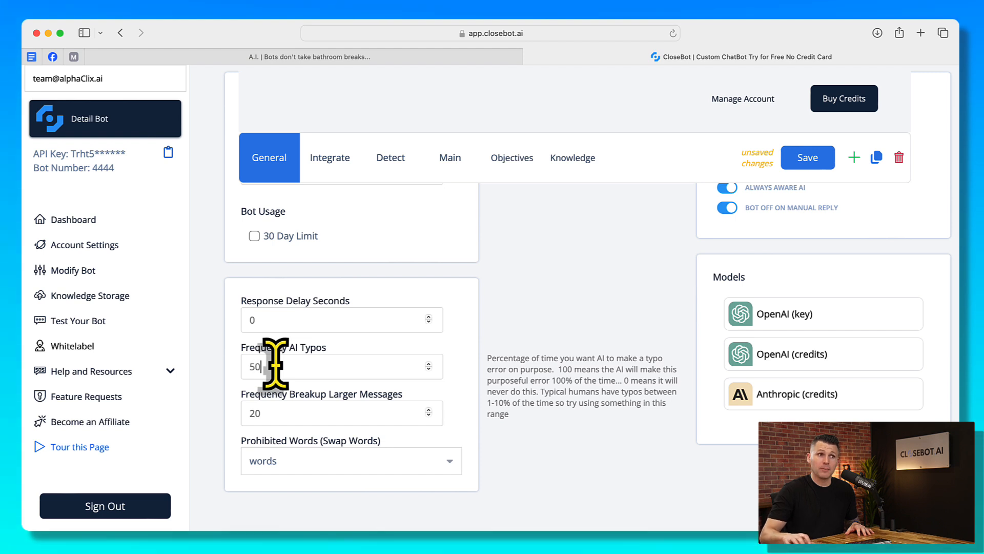
Reset Frequency AI Typos to 0
{"action": "mouse_move", "coordinate": [442, 480]}
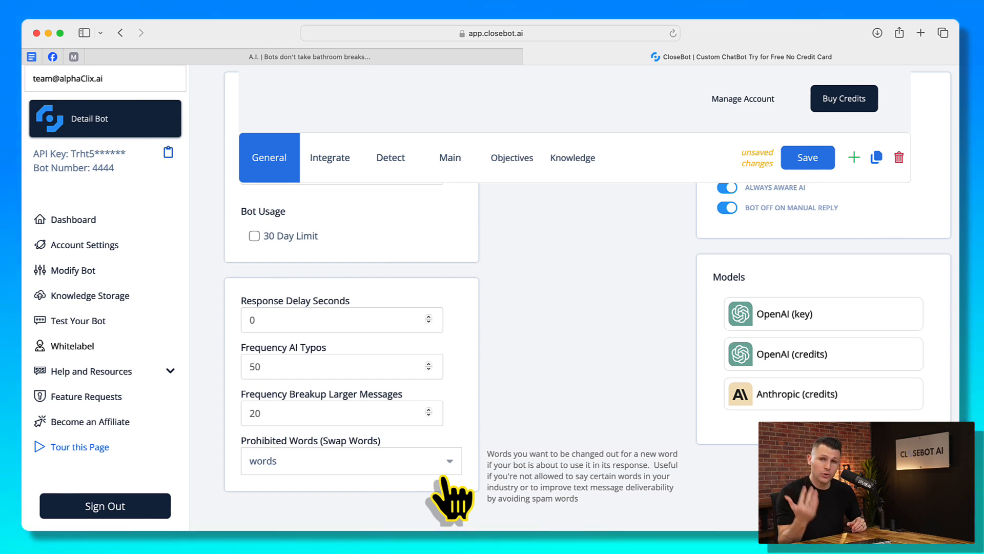
{"action": "mouse_move", "coordinate": [378, 399]}
{"action": "left_click", "coordinate": [342, 368]}
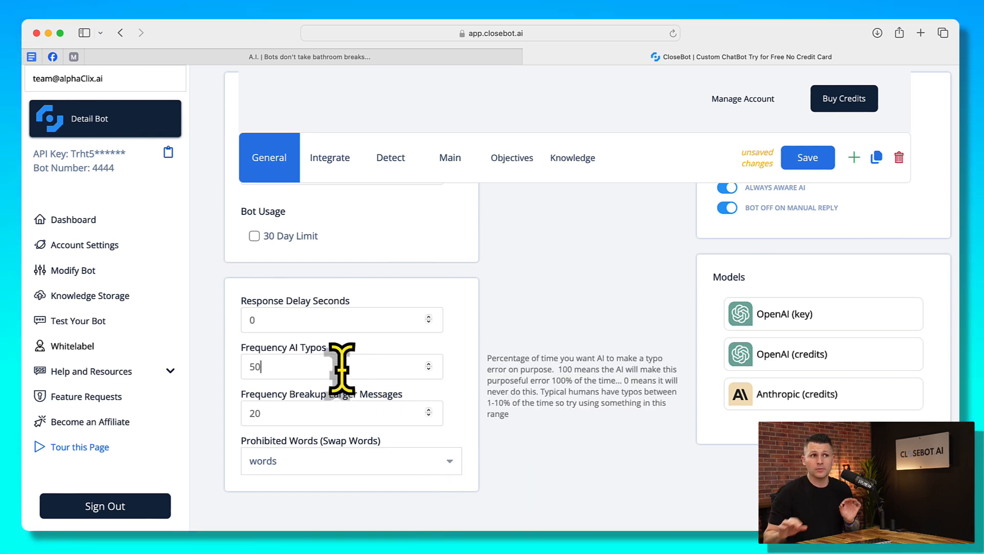
{"action": "key", "text": "BackSpace"}
{"action": "key", "text": "BackSpace"}
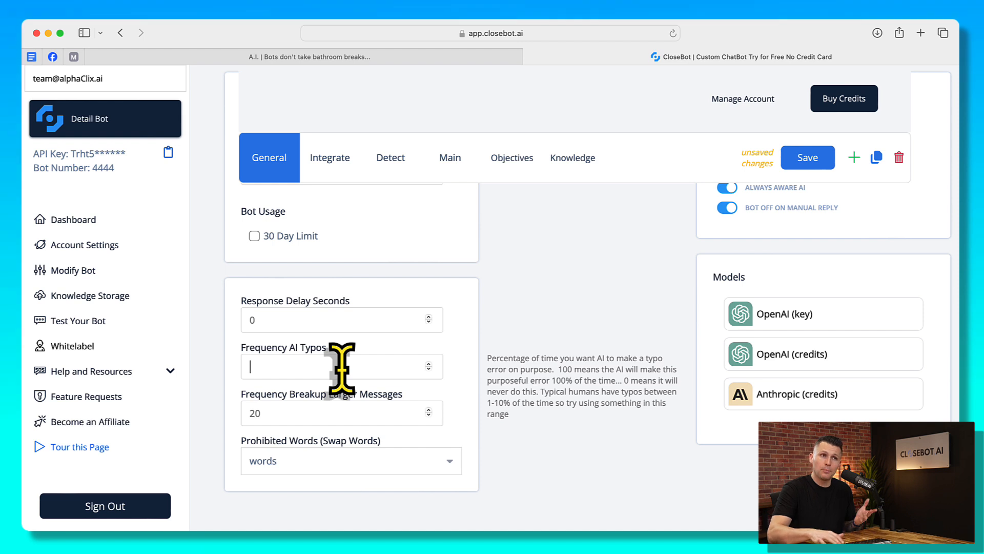
{"action": "type", "text": "0"}
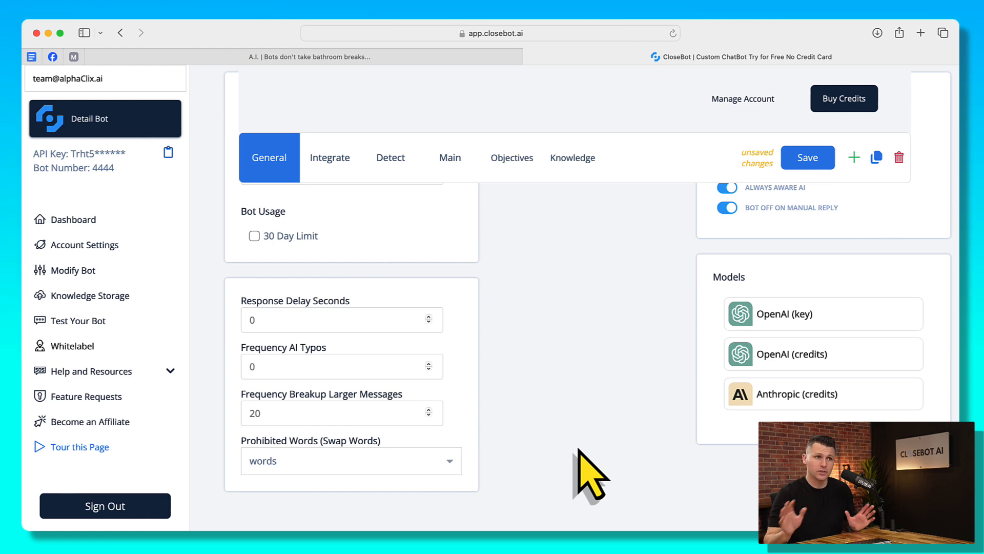
{"action": "left_click_drag", "start_coordinate": [259, 362], "coordinate": [294, 362]}
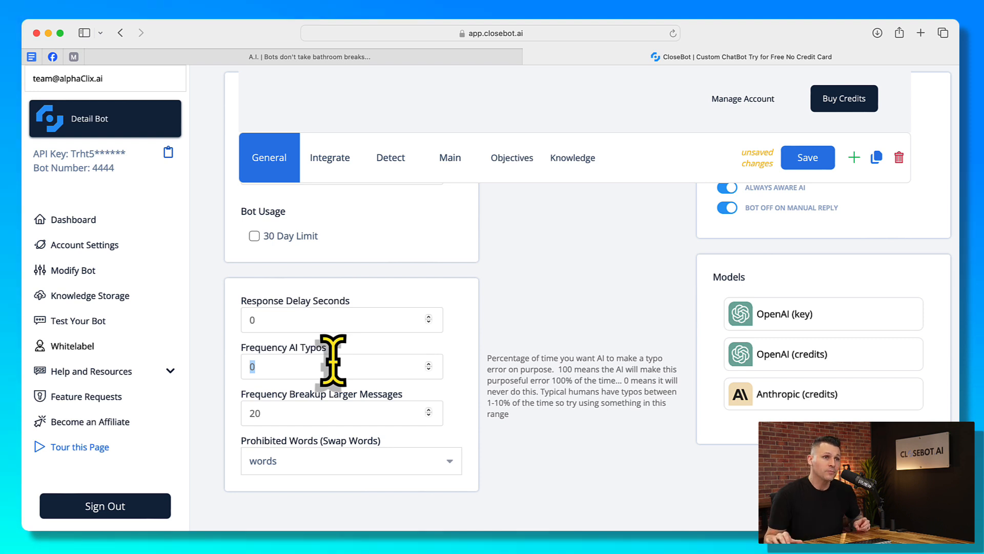
Set Frequency Breakup Larger Messages to 20
{"action": "left_click", "coordinate": [313, 413]}
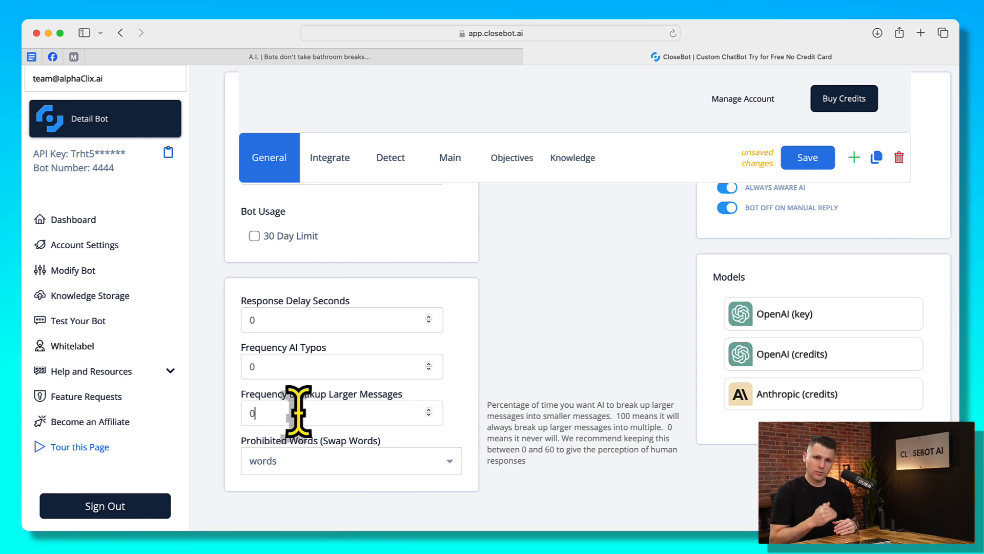
{"action": "key", "text": "BackSpace"}
{"action": "type", "text": "20"}
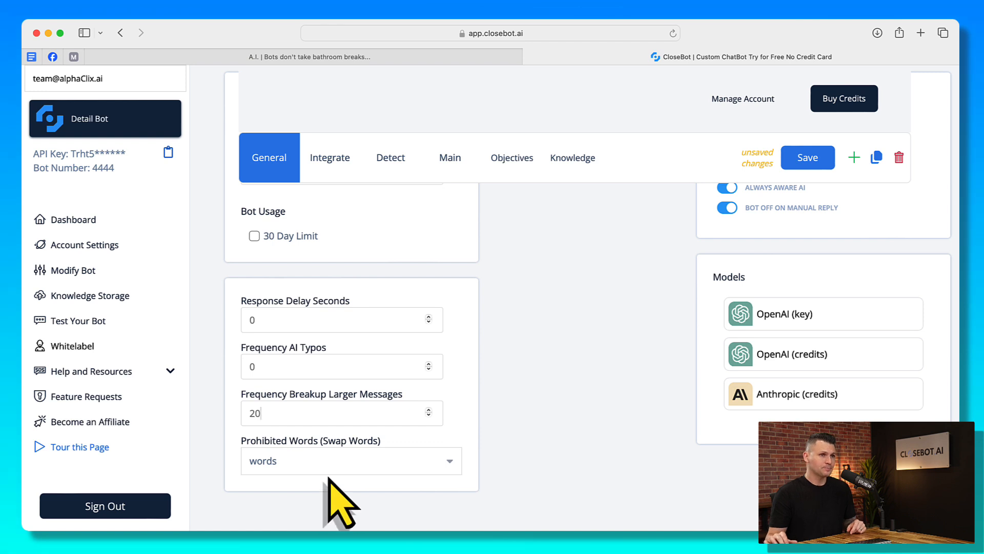
Add "Cash" to the prohibited swap words and remove it again
{"action": "mouse_move", "coordinate": [316, 459]}
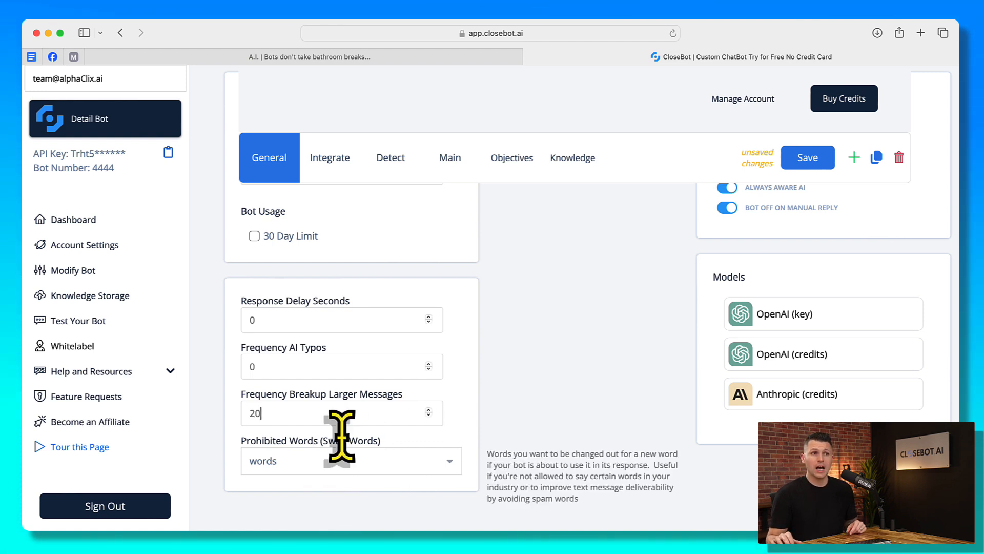
{"action": "left_click", "coordinate": [311, 454]}
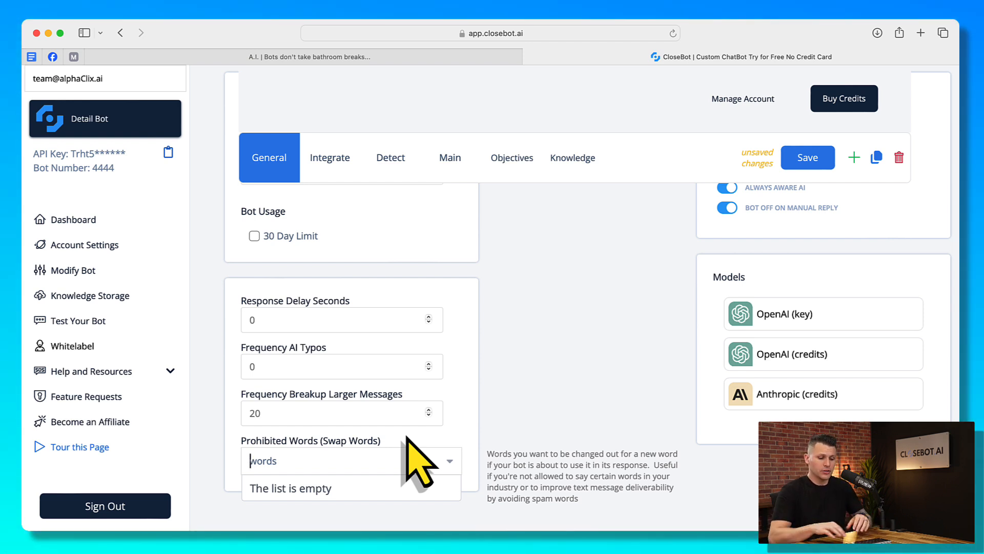
{"action": "type", "text": "X"}
{"action": "key", "text": "BackSpace"}
{"action": "type", "text": "Cash"}
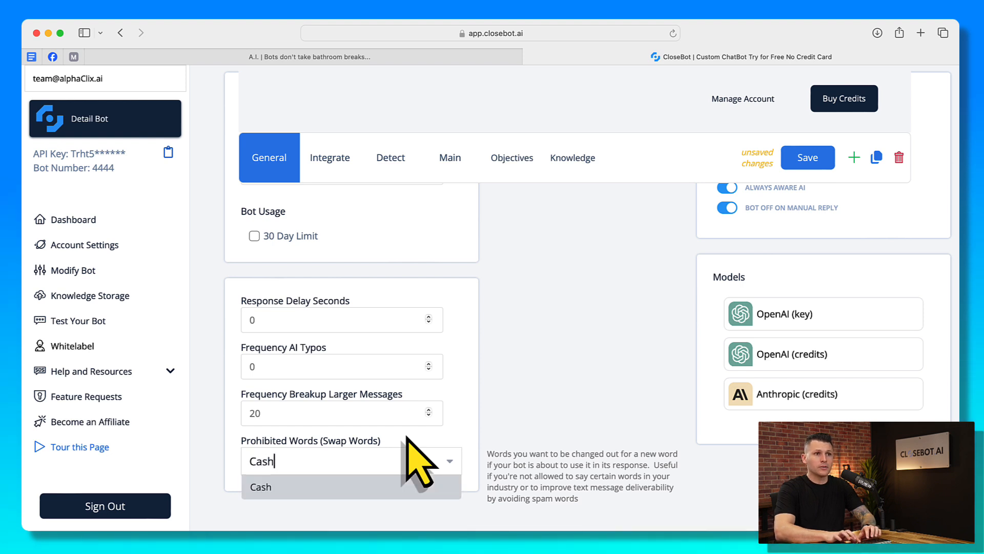
{"action": "key", "text": "Return"}
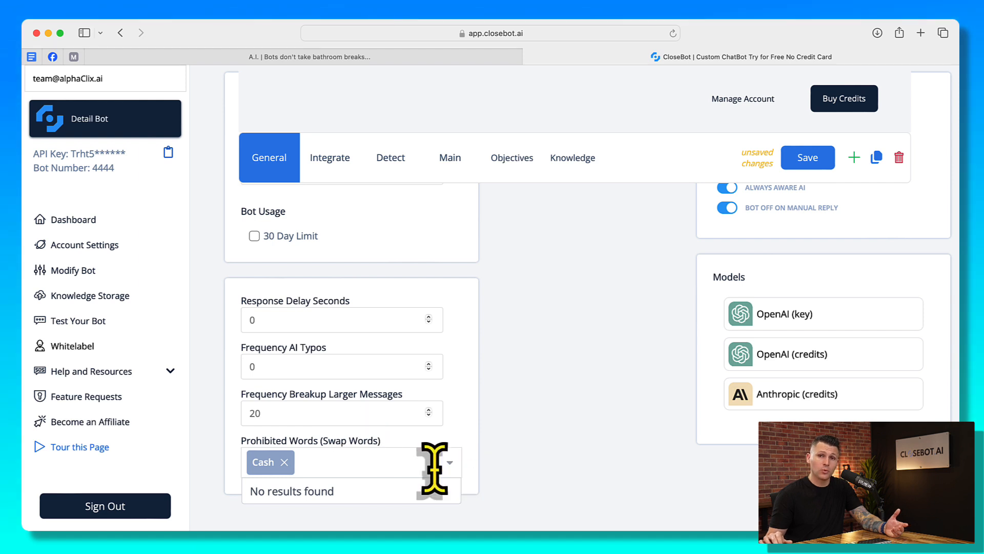
{"action": "left_click", "coordinate": [284, 462]}
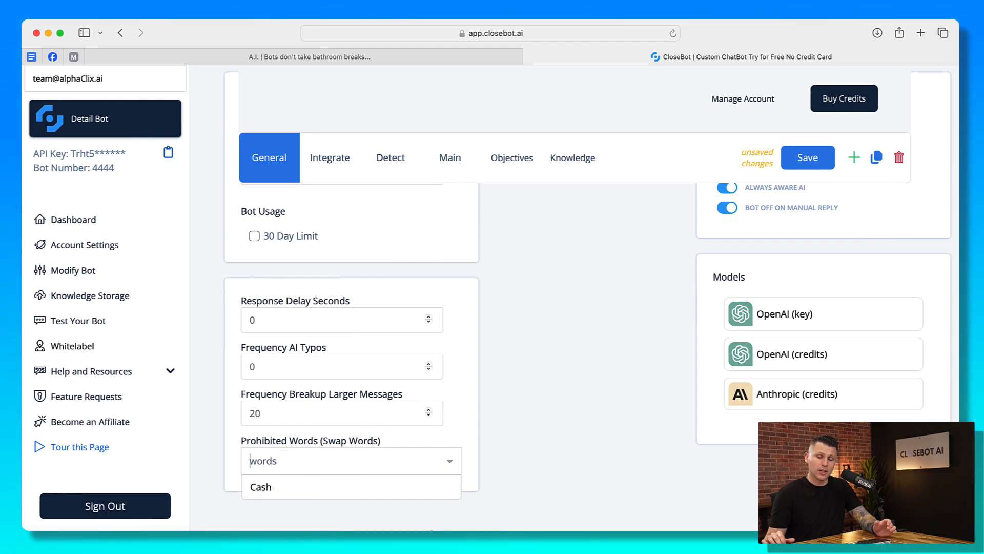
{"action": "left_click", "coordinate": [533, 348]}
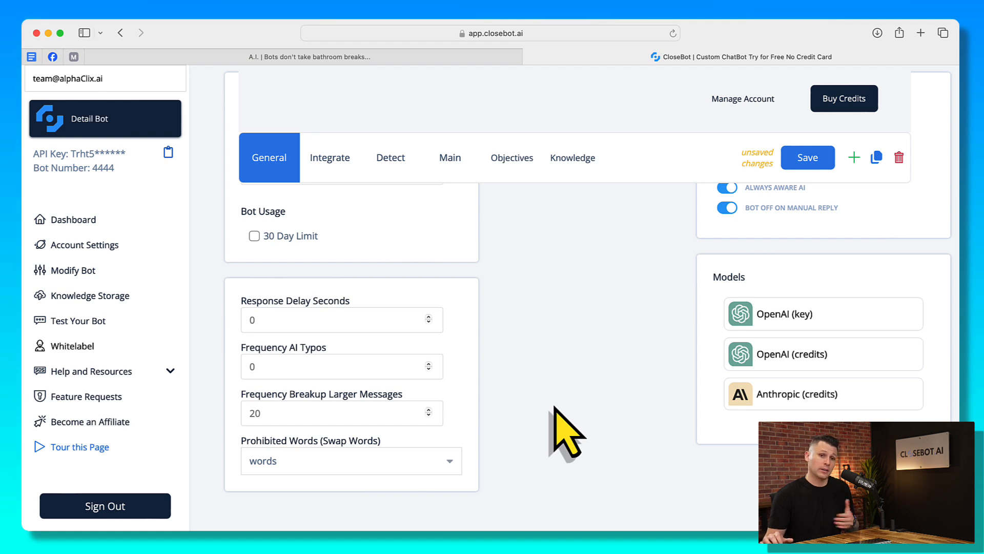
Turn on Leave Conversations as Unread in the bot's general settings and turn it off again
{"action": "mouse_move", "coordinate": [415, 440]}
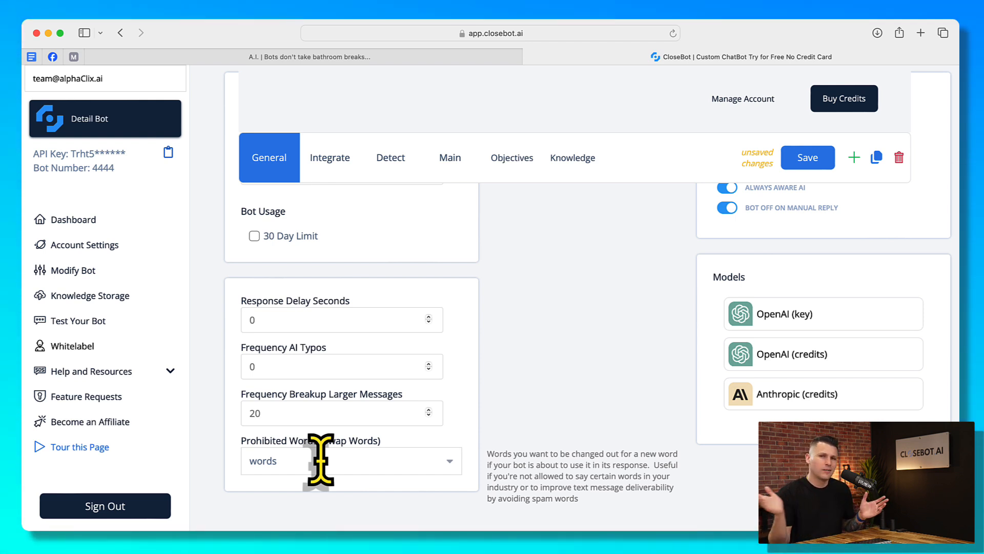
{"action": "scroll", "coordinate": [320, 460], "scroll_direction": "up", "scroll_amount": 3}
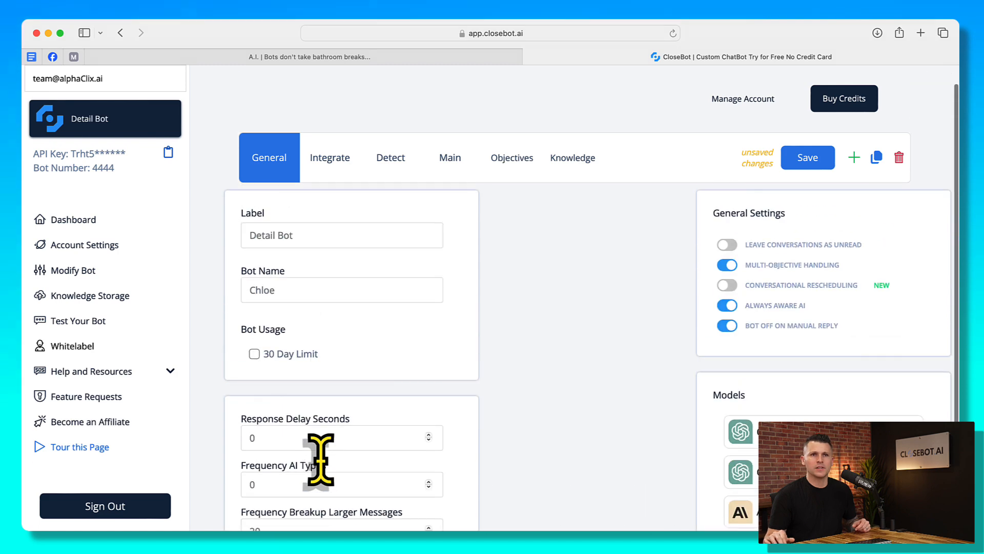
{"action": "scroll", "coordinate": [320, 460], "scroll_direction": "down", "scroll_amount": 2}
{"action": "scroll", "coordinate": [321, 460], "scroll_direction": "down", "scroll_amount": 1}
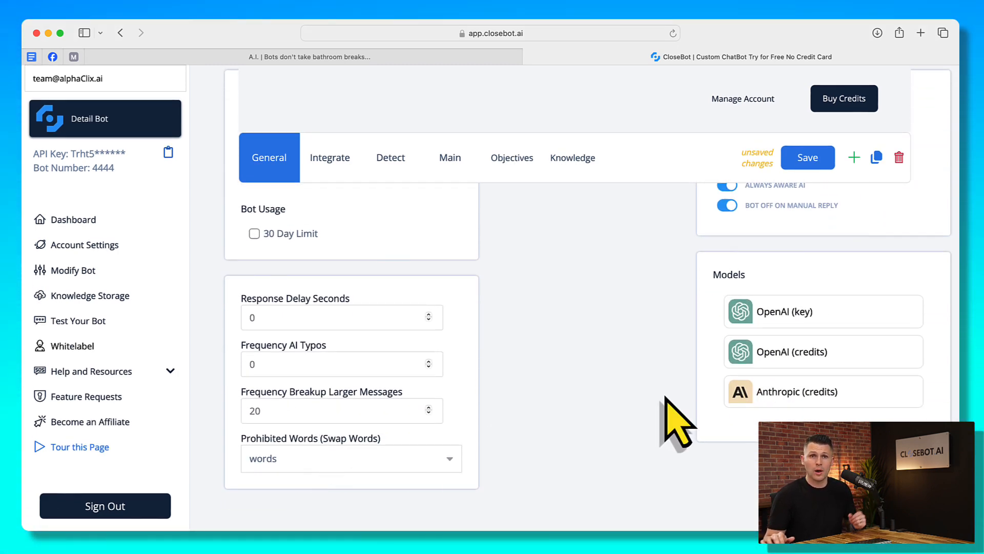
{"action": "scroll", "coordinate": [677, 417], "scroll_direction": "up", "scroll_amount": 3}
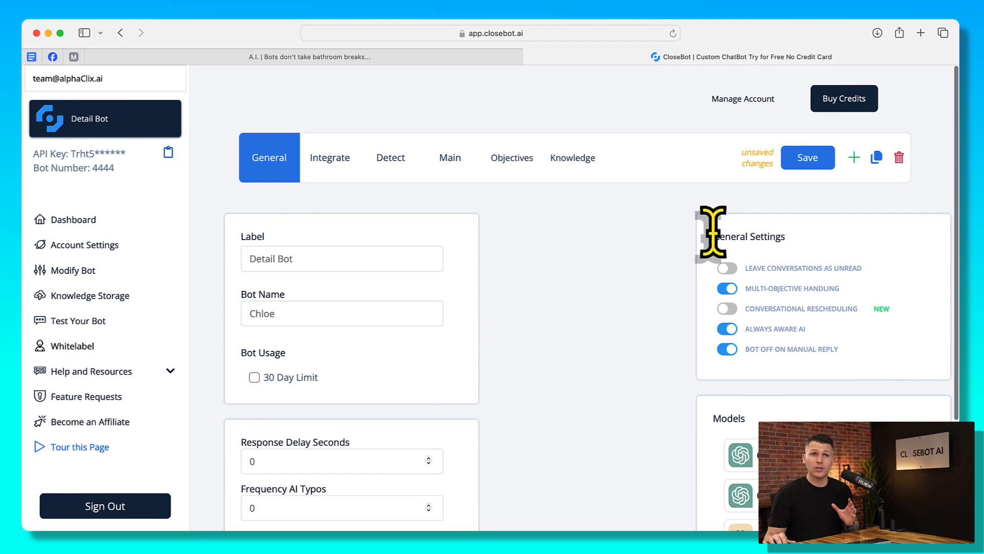
{"action": "scroll", "coordinate": [718, 246], "scroll_direction": "down", "scroll_amount": 1}
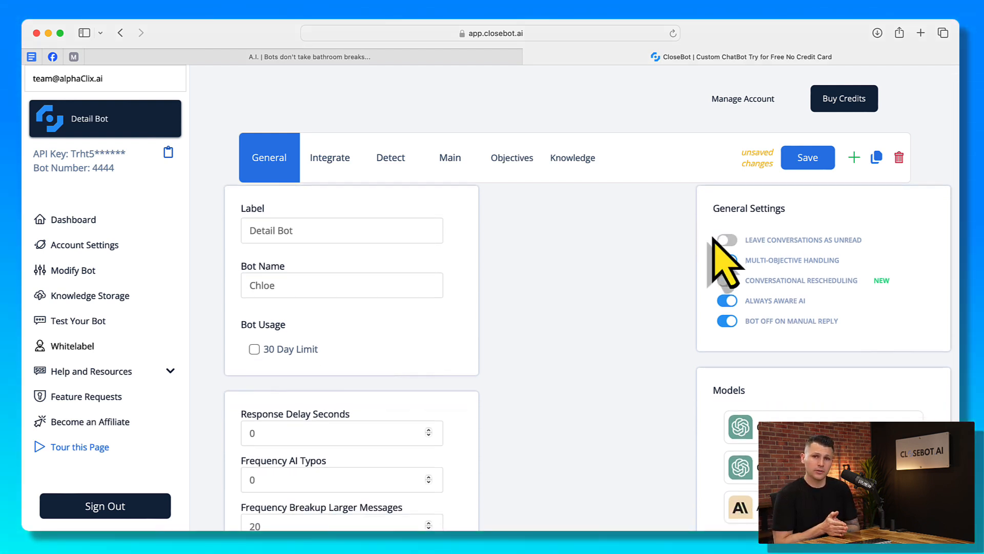
{"action": "mouse_move", "coordinate": [718, 237]}
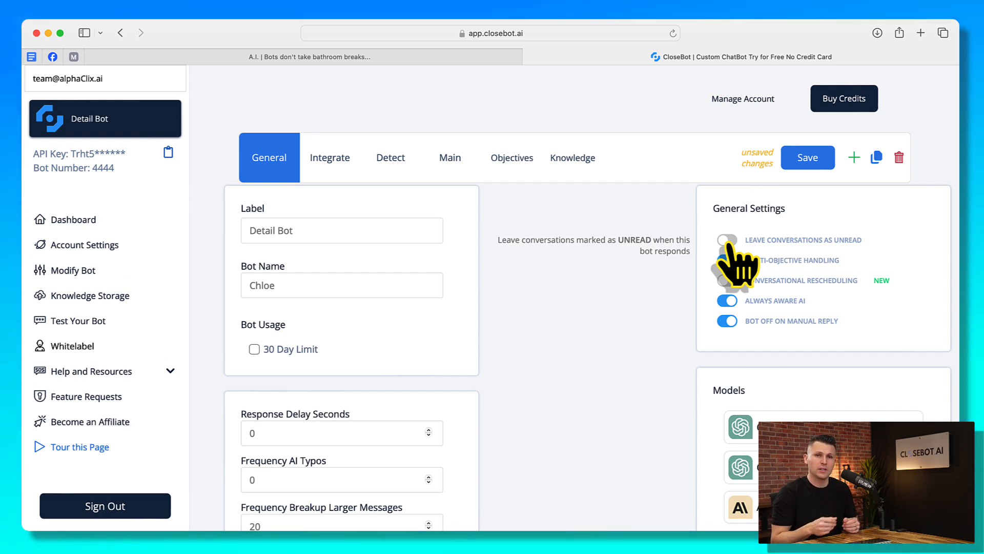
{"action": "left_click", "coordinate": [727, 240]}
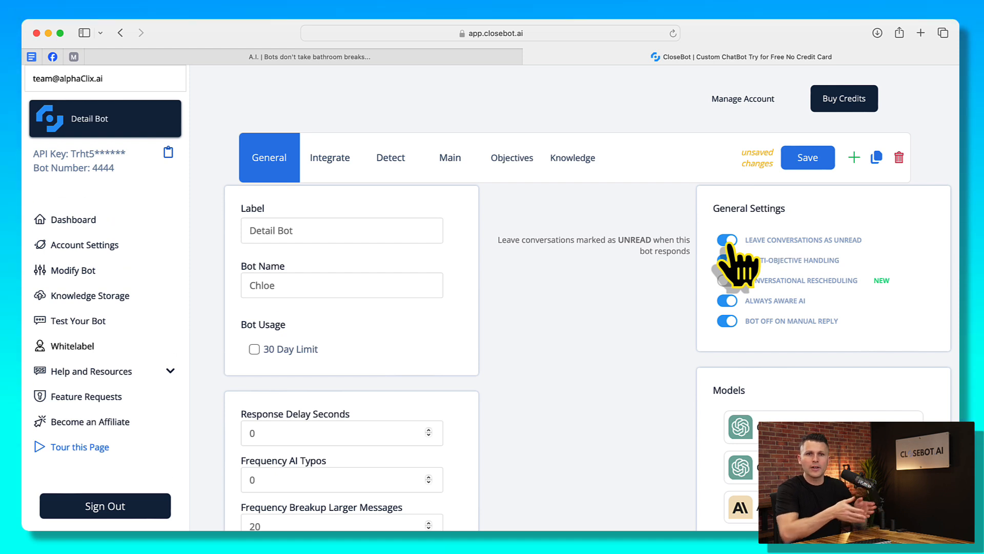
{"action": "left_click", "coordinate": [727, 241]}
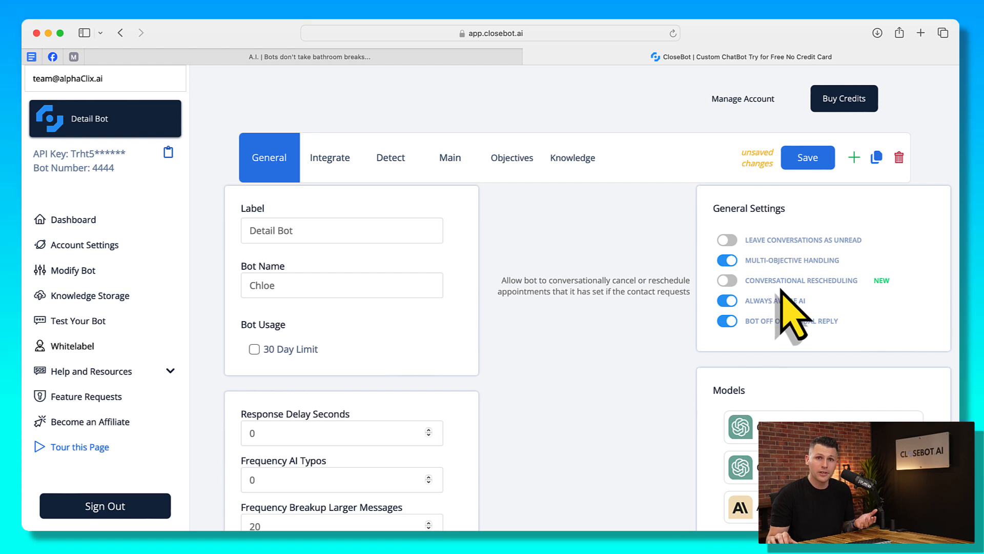
Review the explanations for Conversational Rescheduling, Bot Off on Manual Reply and the model priority list
{"action": "mouse_move", "coordinate": [851, 296]}
{"action": "mouse_move", "coordinate": [884, 288]}
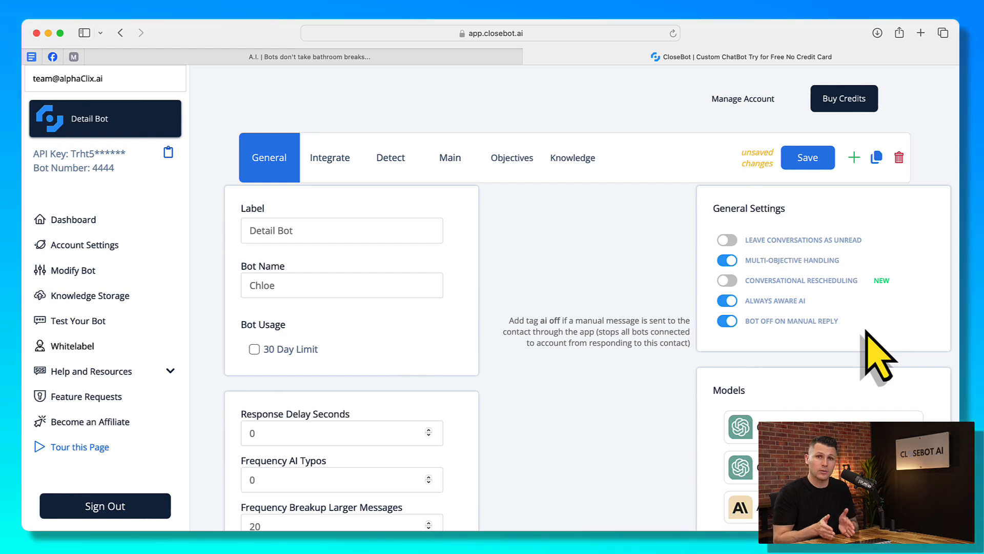
{"action": "scroll", "coordinate": [710, 328], "scroll_direction": "down", "scroll_amount": 1}
{"action": "scroll", "coordinate": [710, 328], "scroll_direction": "down", "scroll_amount": 2}
{"action": "mouse_move", "coordinate": [728, 288]}
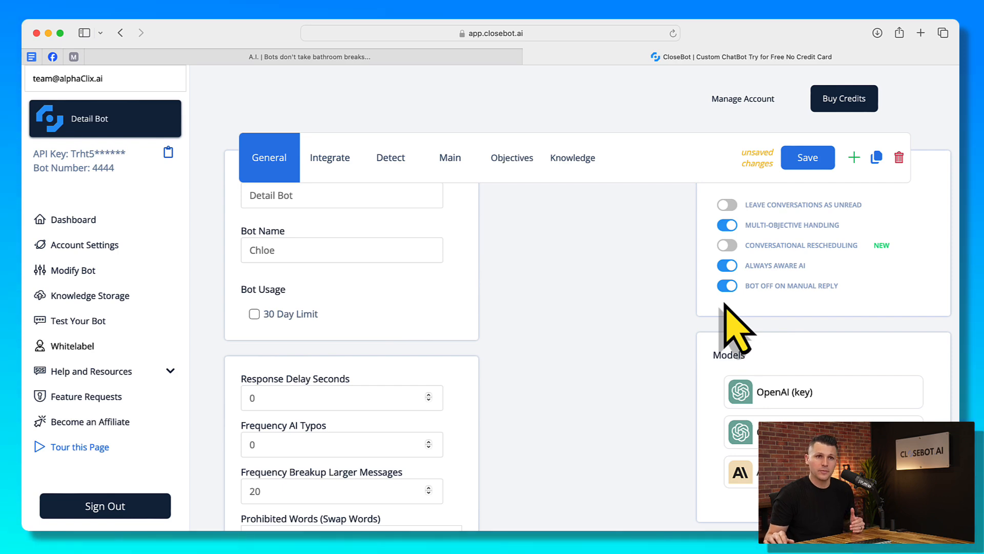
{"action": "mouse_move", "coordinate": [772, 353]}
{"action": "scroll", "coordinate": [761, 366], "scroll_direction": "down", "scroll_amount": 2}
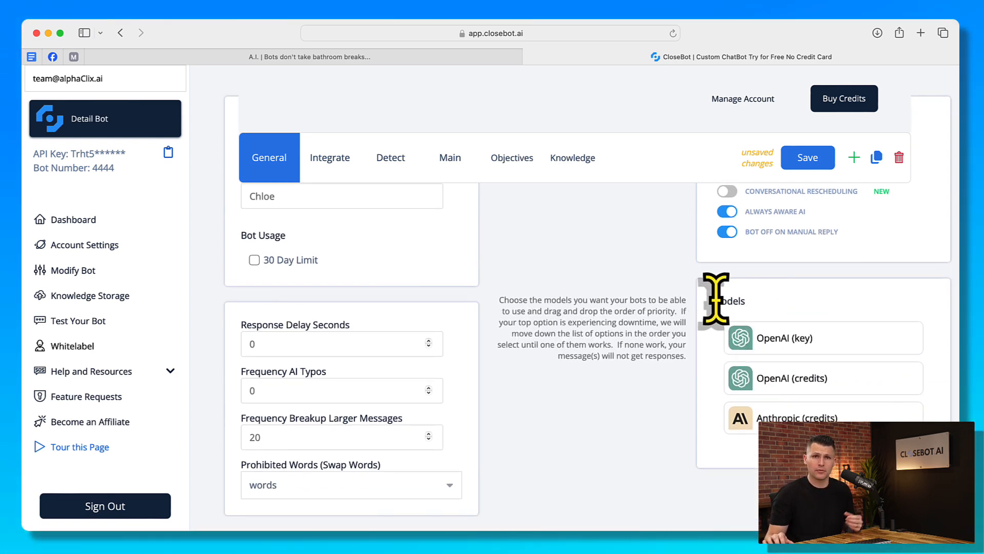
{"action": "scroll", "coordinate": [769, 374], "scroll_direction": "up", "scroll_amount": 2}
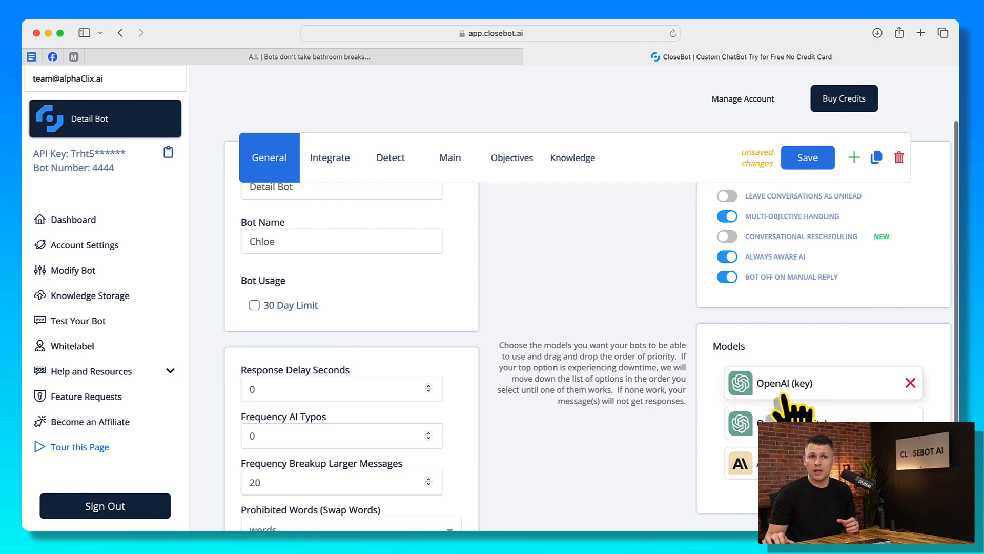
{"action": "scroll", "coordinate": [785, 400], "scroll_direction": "down", "scroll_amount": 1}
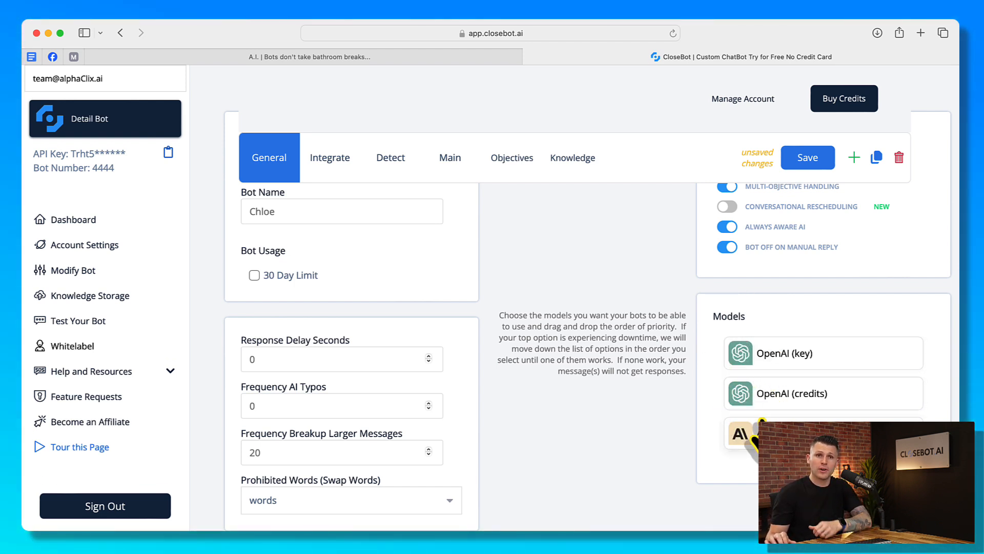
Reorder the model priority with Anthropic (credits) first, and return it to OpenAI (key), OpenAI (credits), Anthropic (credits)
{"action": "left_click_drag", "start_coordinate": [759, 426], "coordinate": [759, 345]}
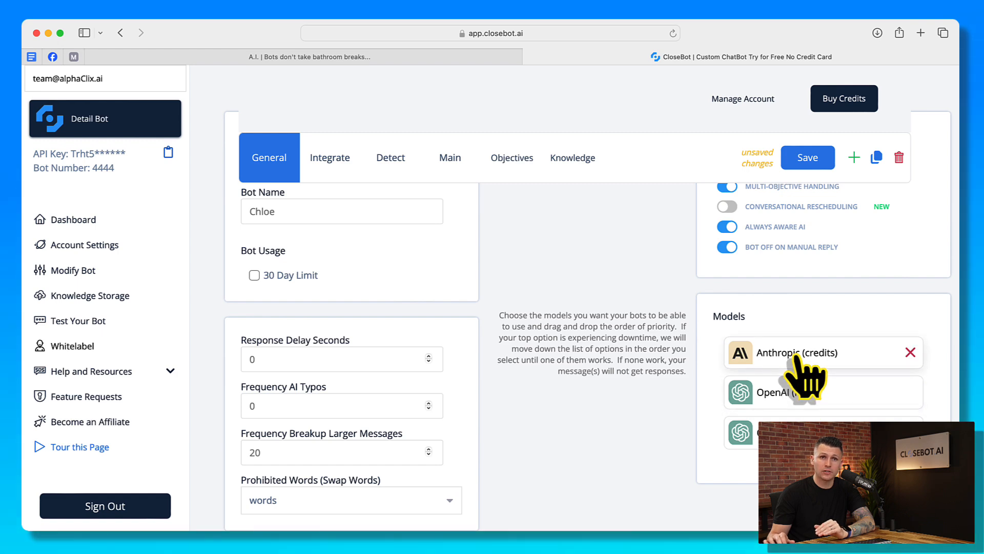
{"action": "mouse_move", "coordinate": [800, 400]}
{"action": "left_mouse_down"}
{"action": "mouse_move", "coordinate": [798, 389]}
{"action": "mouse_move", "coordinate": [790, 402]}
{"action": "left_mouse_up"}
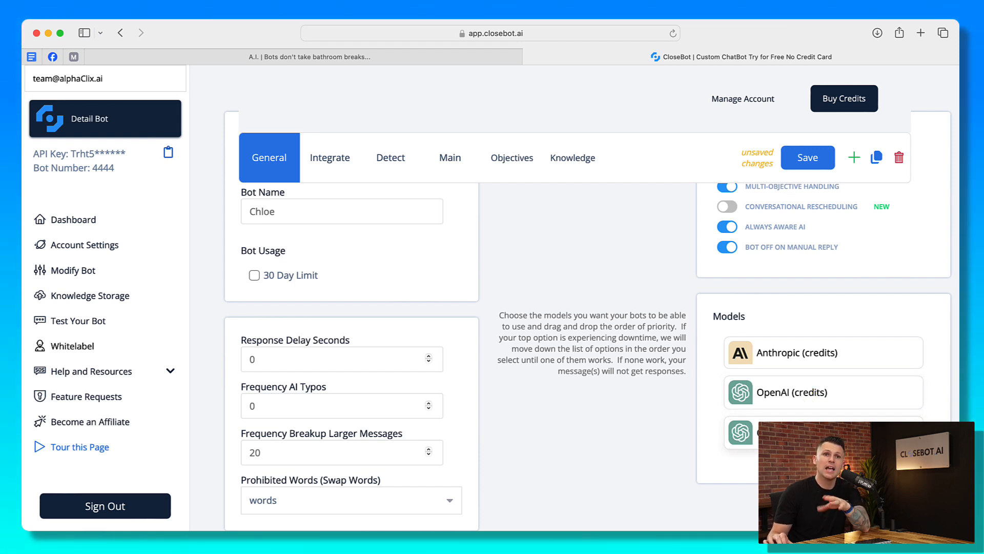
{"action": "left_click_drag", "start_coordinate": [769, 434], "coordinate": [773, 356]}
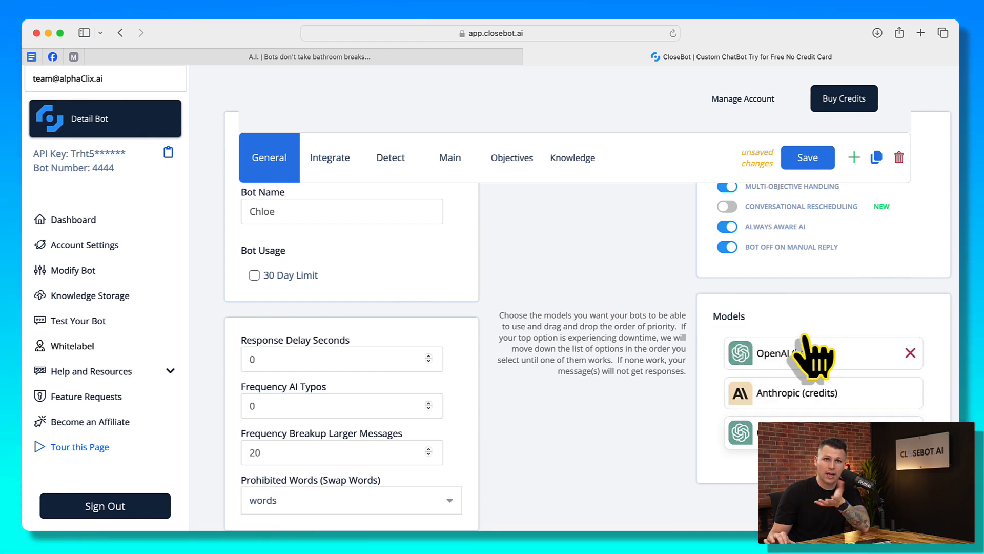
{"action": "left_click_drag", "start_coordinate": [793, 405], "coordinate": [795, 439]}
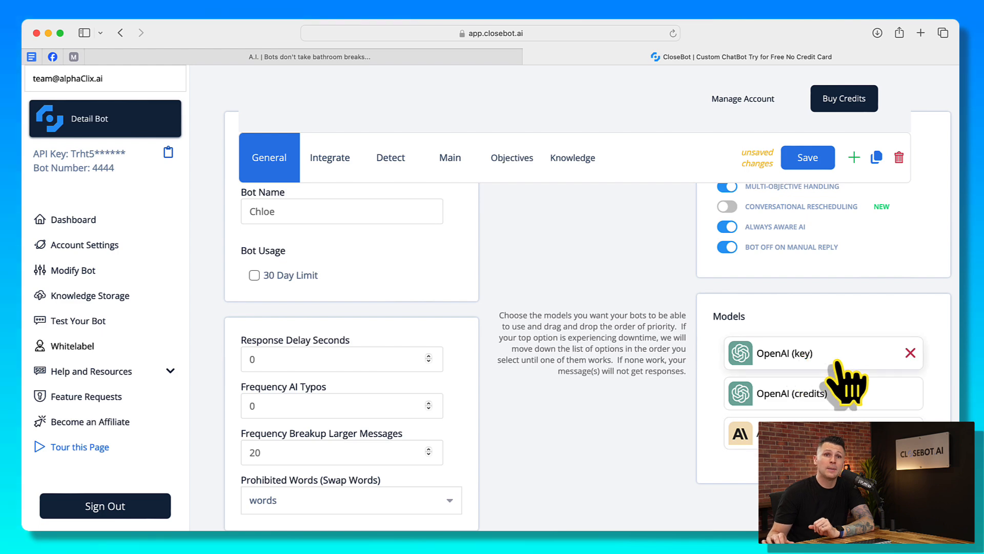
{"action": "mouse_move", "coordinate": [824, 442]}
{"action": "left_mouse_down"}
{"action": "mouse_move", "coordinate": [824, 406]}
{"action": "mouse_move", "coordinate": [824, 442]}
{"action": "left_mouse_up"}
{"action": "scroll", "coordinate": [824, 400], "scroll_direction": "up", "scroll_amount": 2}
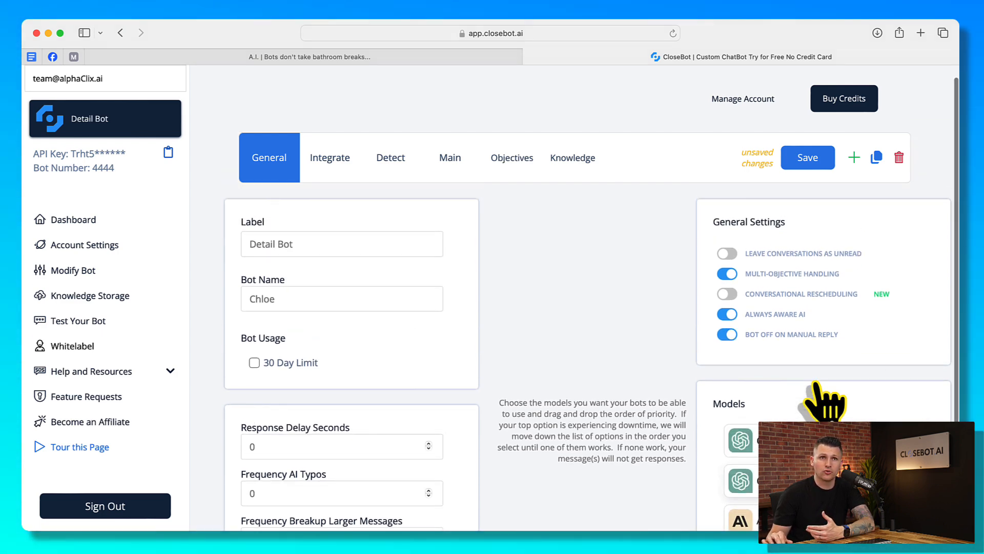
{"action": "left_click", "coordinate": [854, 157]}
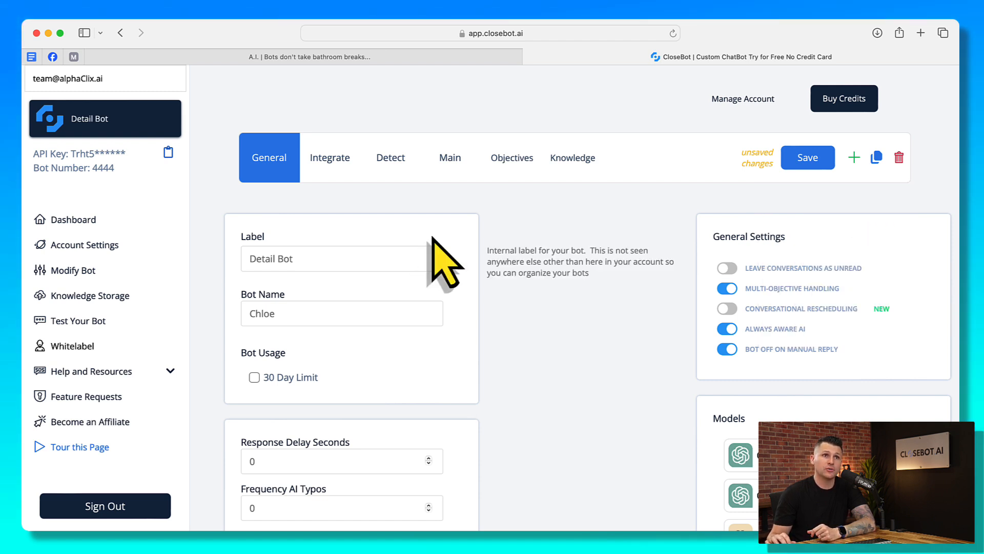
{"action": "mouse_move", "coordinate": [855, 163]}
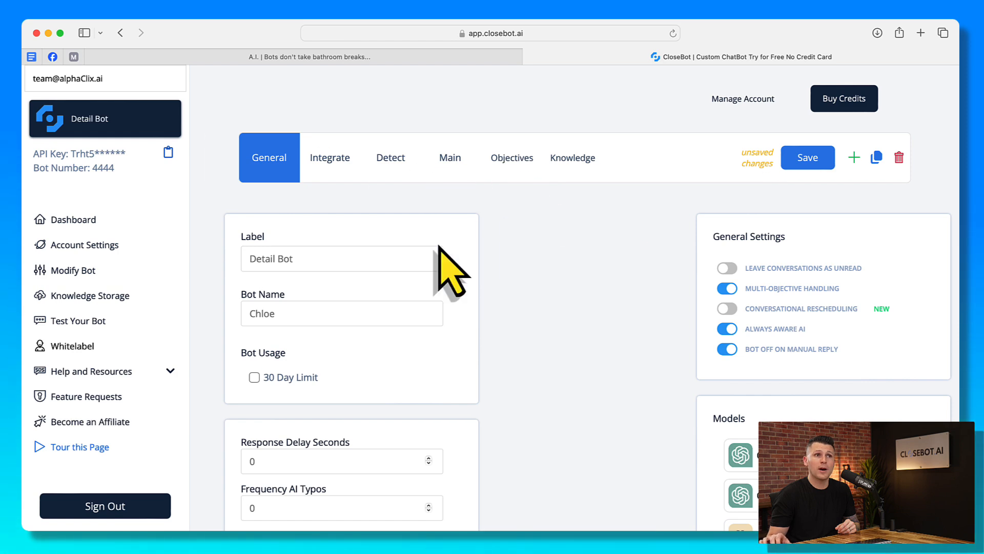
{"action": "mouse_move", "coordinate": [345, 259]}
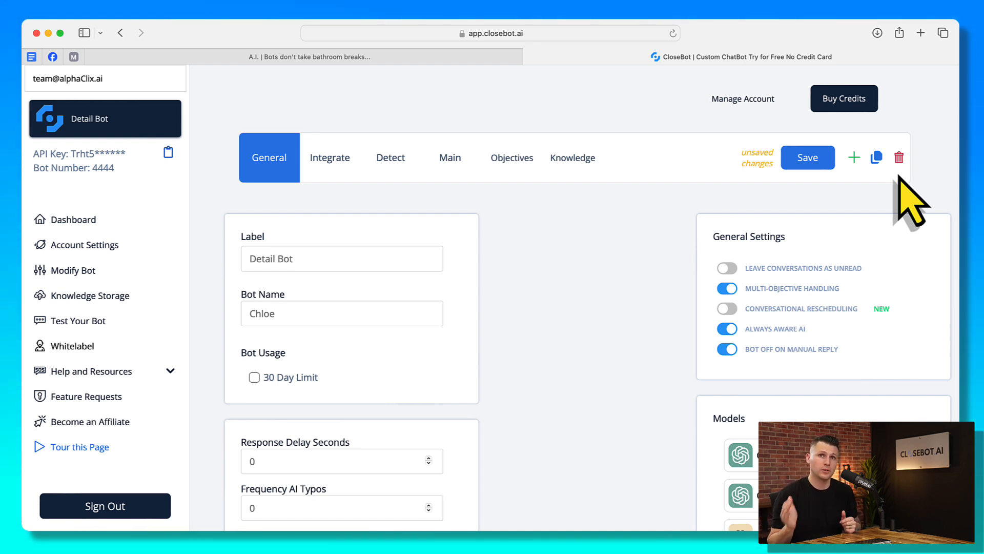
Examine the bot's integration options for Lead Connector, Webhook, OpenAI and Anthropic, including the linked Lead Connector account
{"action": "left_click", "coordinate": [320, 165]}
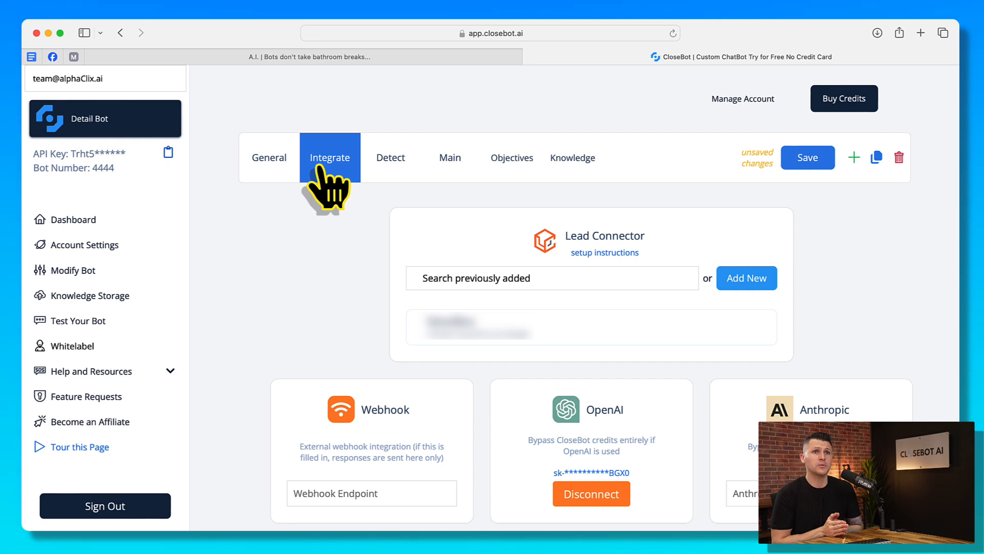
{"action": "scroll", "coordinate": [328, 189], "scroll_direction": "down", "scroll_amount": 1}
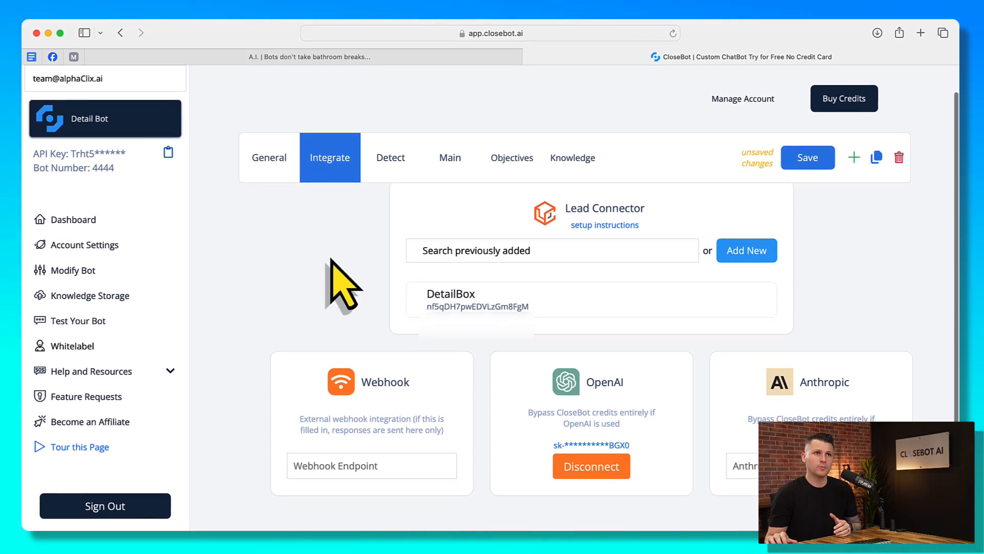
{"action": "scroll", "coordinate": [330, 260], "scroll_direction": "up", "scroll_amount": 1}
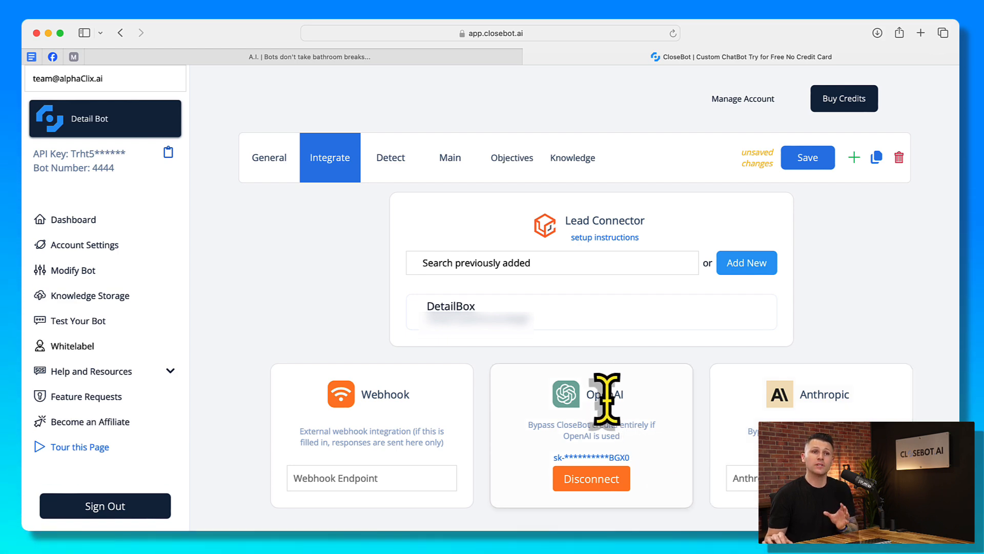
{"action": "left_click", "coordinate": [275, 160]}
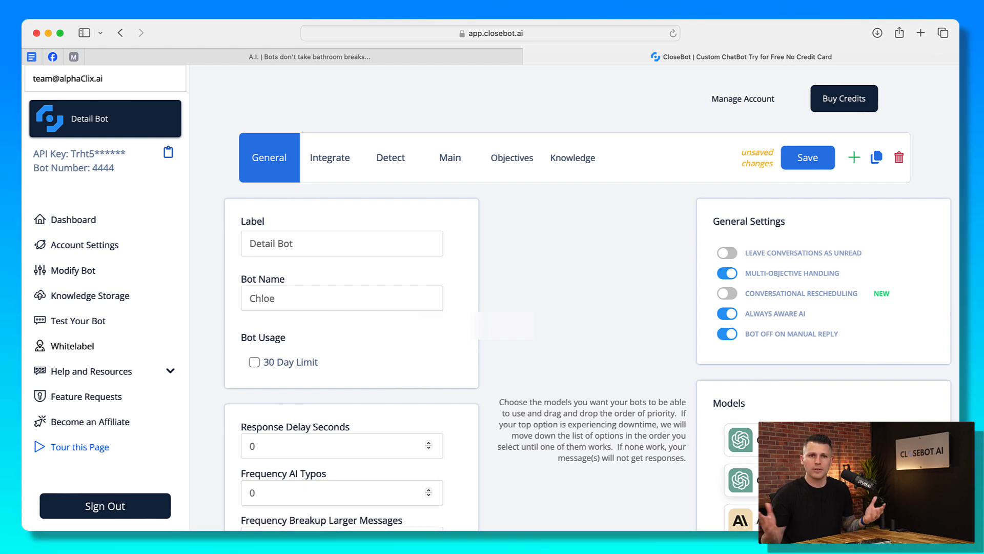
{"action": "left_click", "coordinate": [328, 159]}
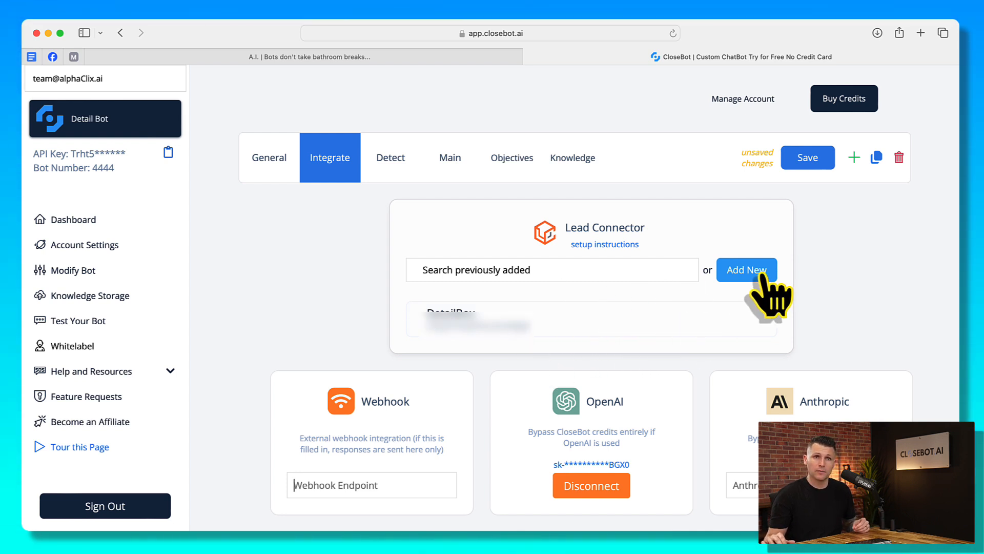
{"action": "mouse_move", "coordinate": [610, 314]}
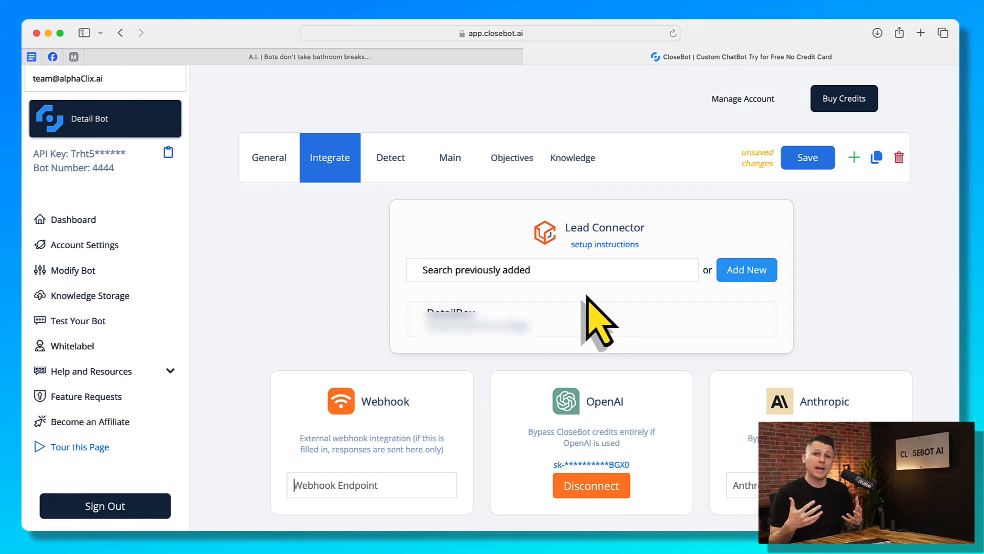
{"action": "mouse_move", "coordinate": [695, 319]}
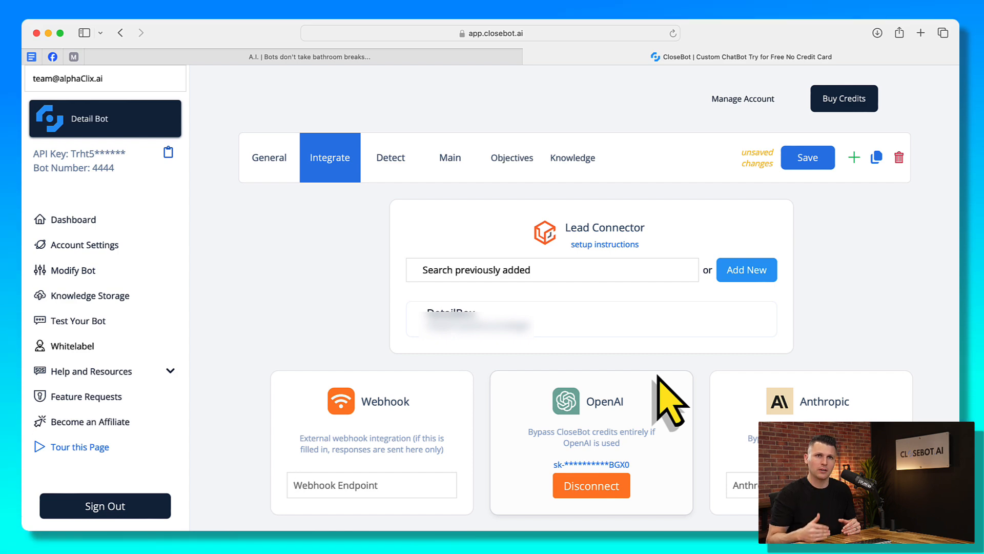
{"action": "mouse_move", "coordinate": [445, 306]}
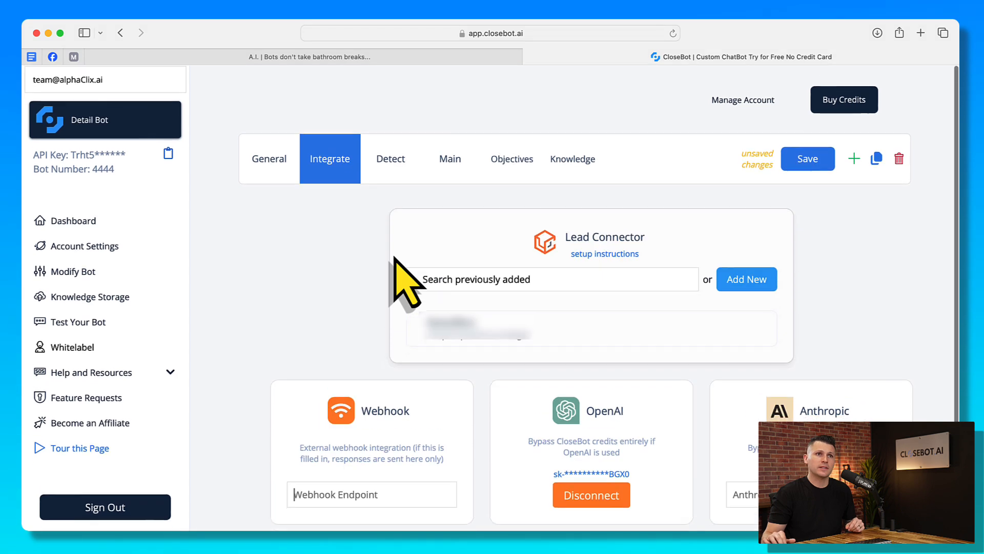
Turn on the Contact Becoming Aggressive stop scenario in the bot's detection settings
{"action": "left_click", "coordinate": [395, 170]}
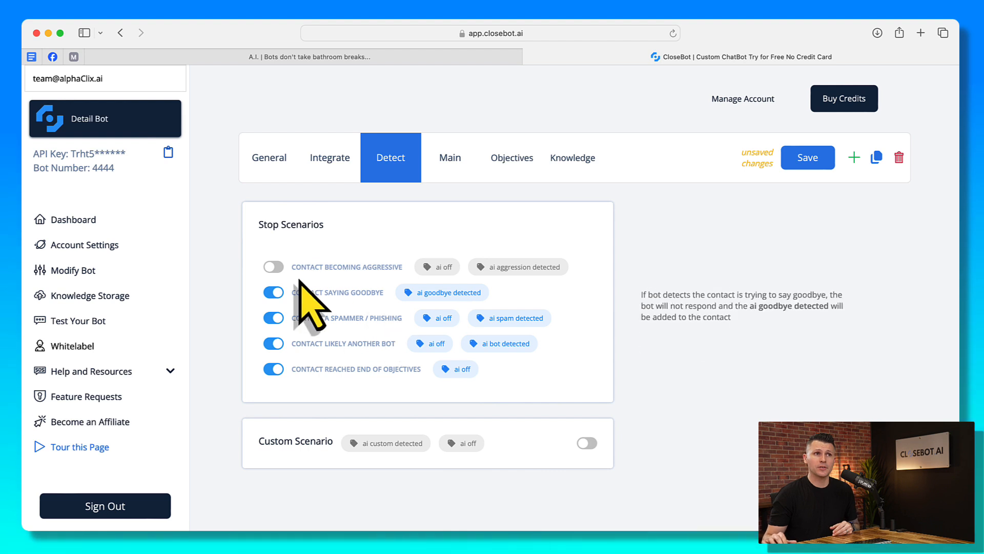
{"action": "mouse_move", "coordinate": [303, 267]}
{"action": "left_click", "coordinate": [275, 268]}
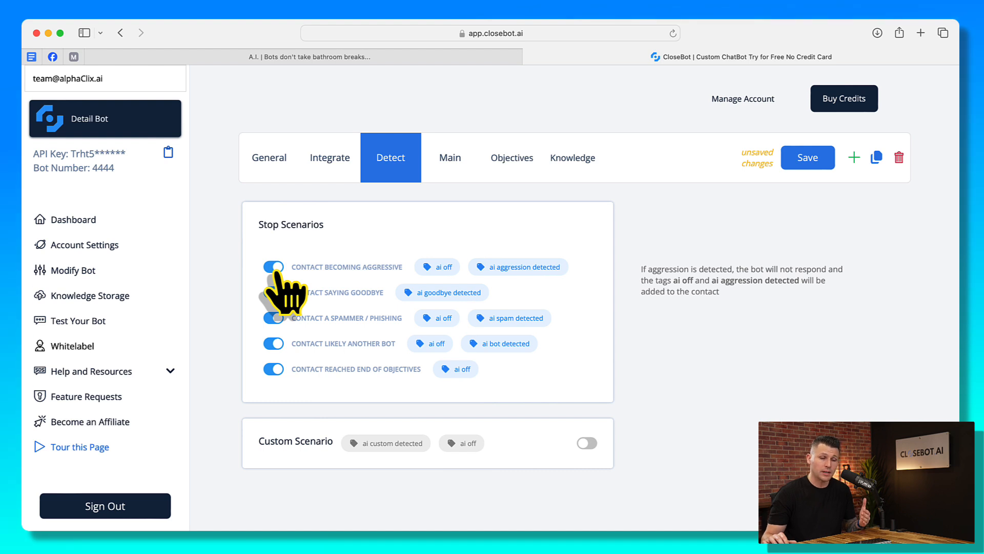
{"action": "left_click", "coordinate": [275, 267]}
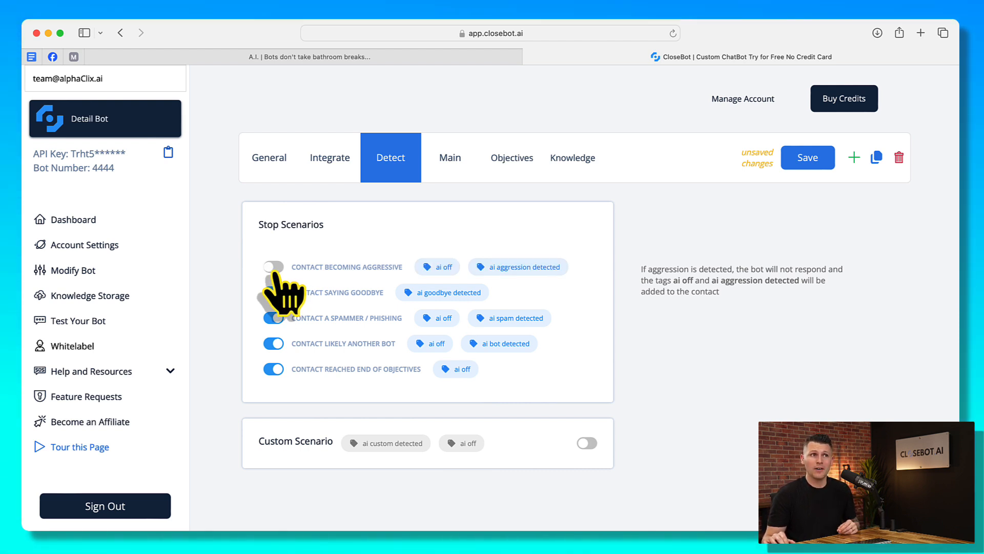
{"action": "left_click", "coordinate": [273, 268]}
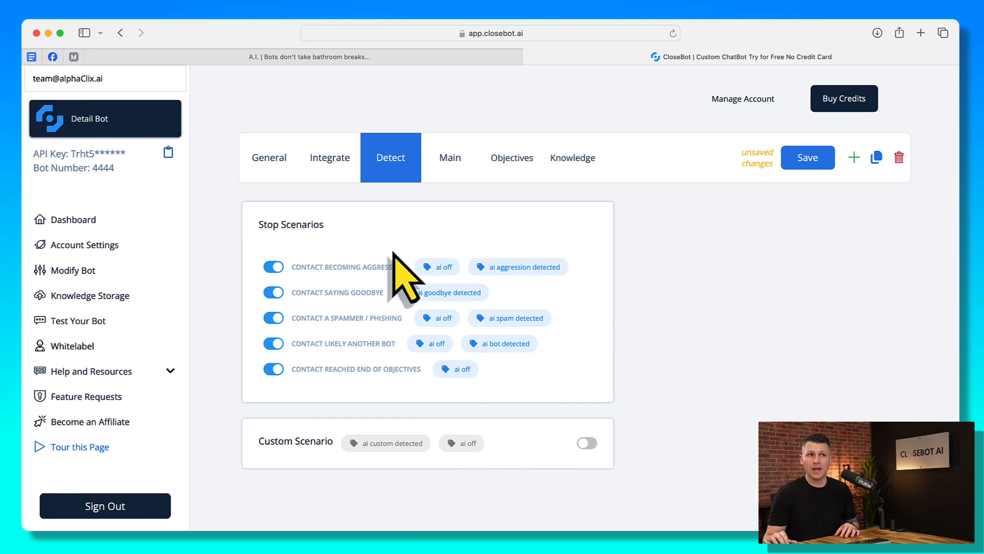
Review the explanations and tags for the aggression, goodbye, spammer, likely another bot and end-of-objectives stop scenarios
{"action": "mouse_move", "coordinate": [295, 276]}
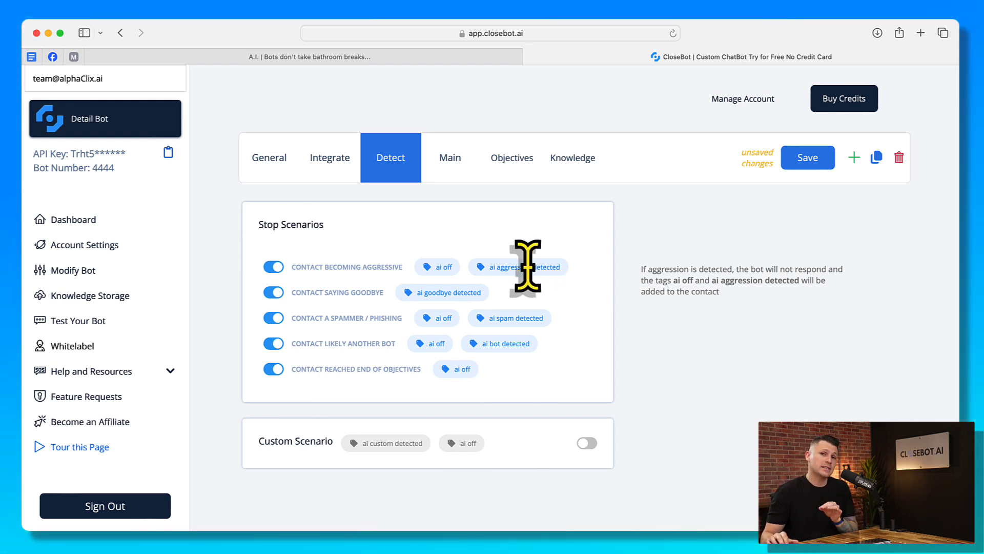
{"action": "mouse_move", "coordinate": [534, 284]}
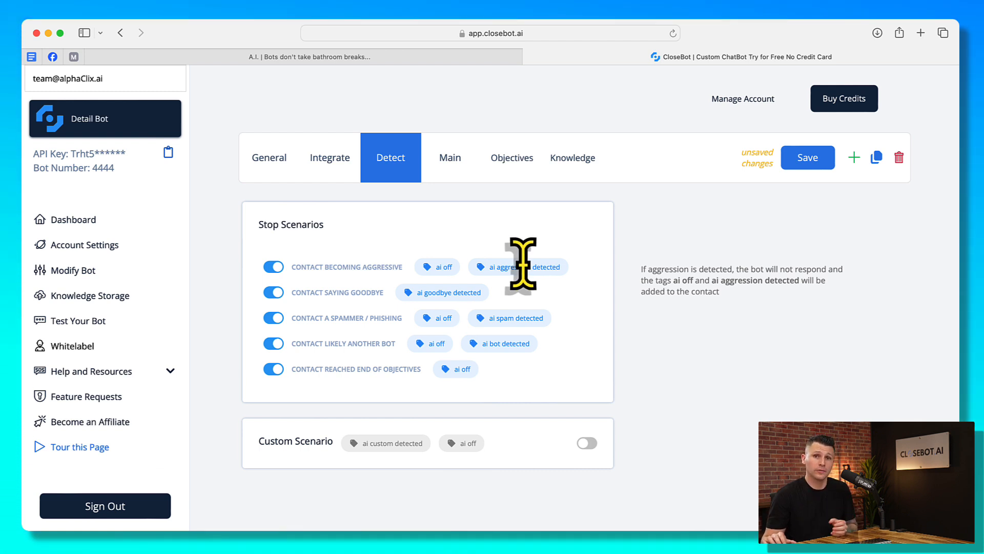
{"action": "left_click_drag", "start_coordinate": [293, 293], "coordinate": [384, 293]}
{"action": "left_click", "coordinate": [382, 293]}
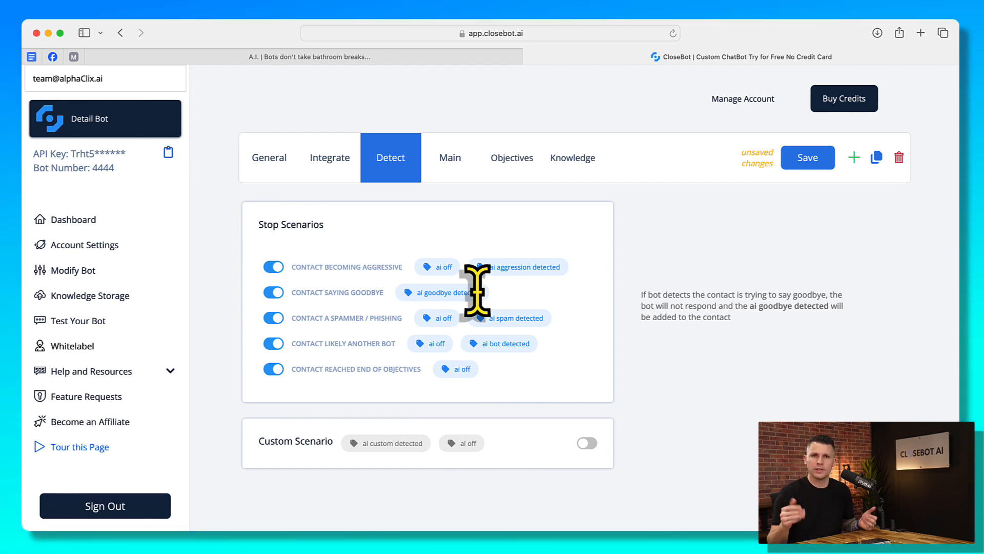
{"action": "mouse_move", "coordinate": [293, 313]}
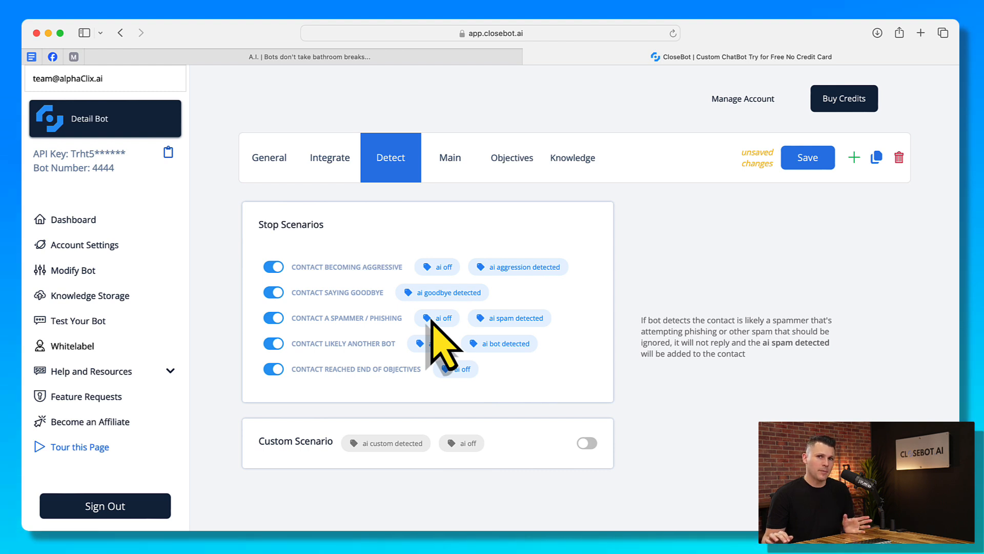
{"action": "mouse_move", "coordinate": [461, 369]}
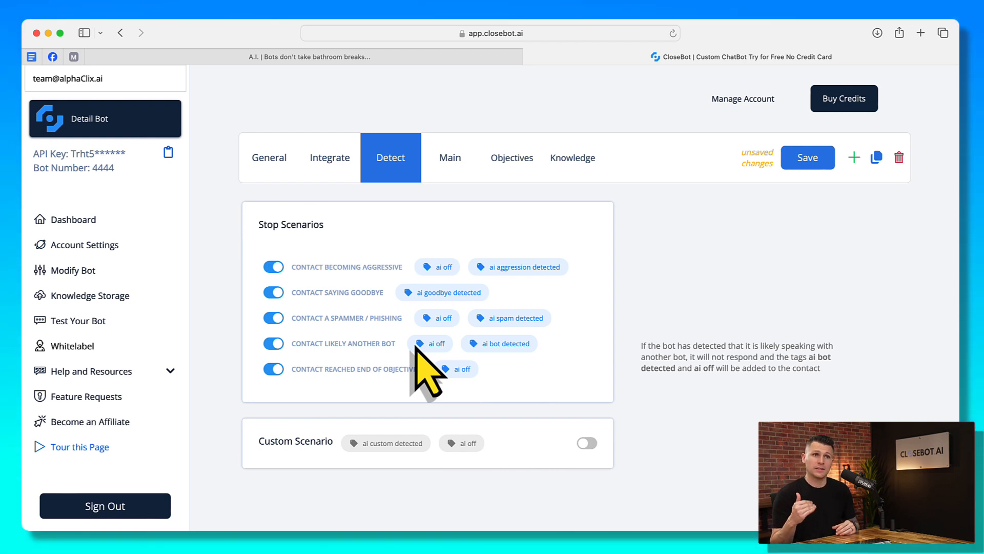
{"action": "mouse_move", "coordinate": [436, 318]}
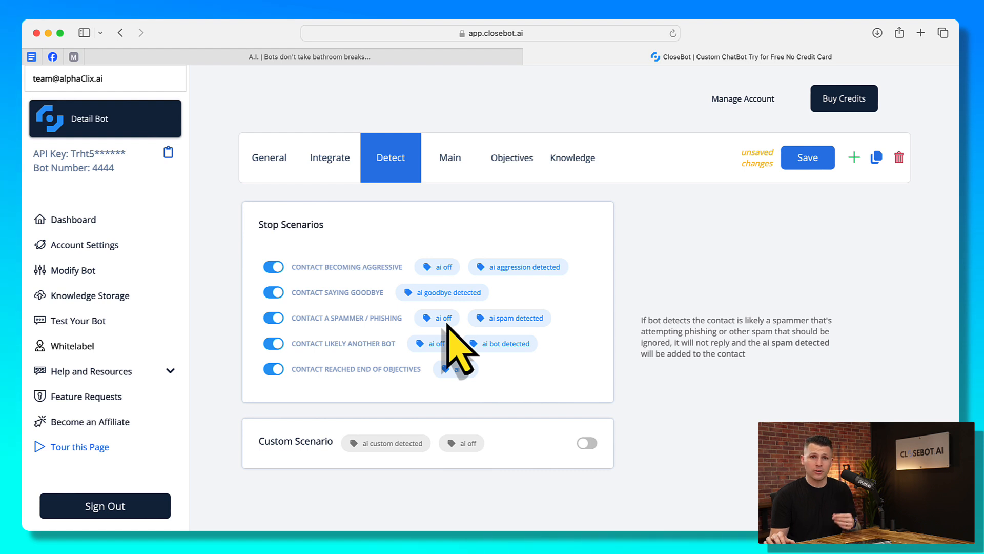
{"action": "mouse_move", "coordinate": [412, 369]}
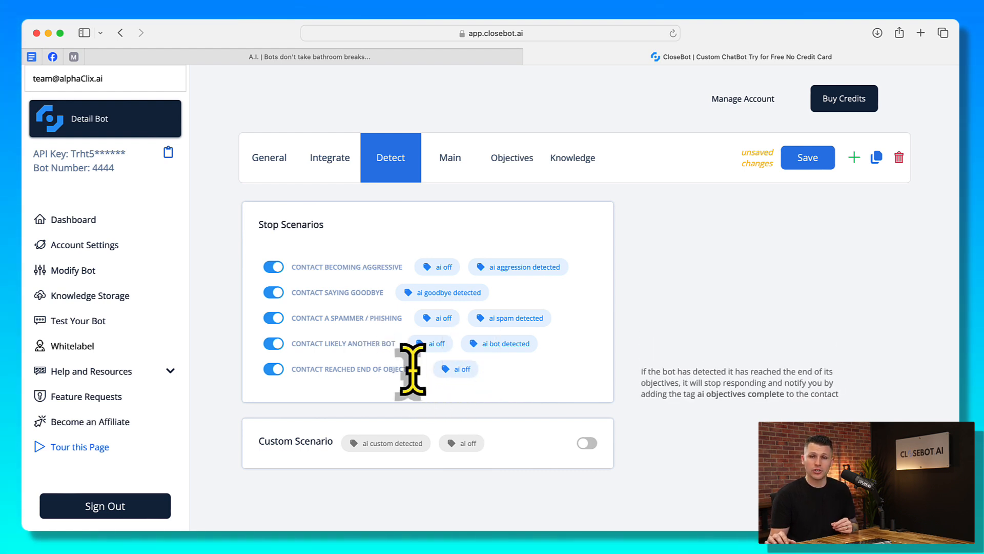
{"action": "mouse_move", "coordinate": [404, 324]}
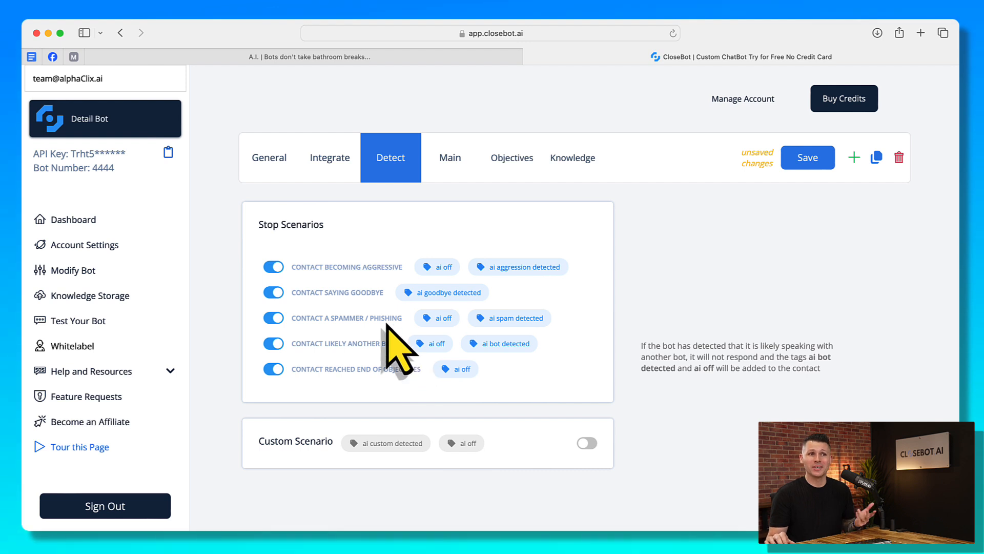
{"action": "mouse_move", "coordinate": [283, 365]}
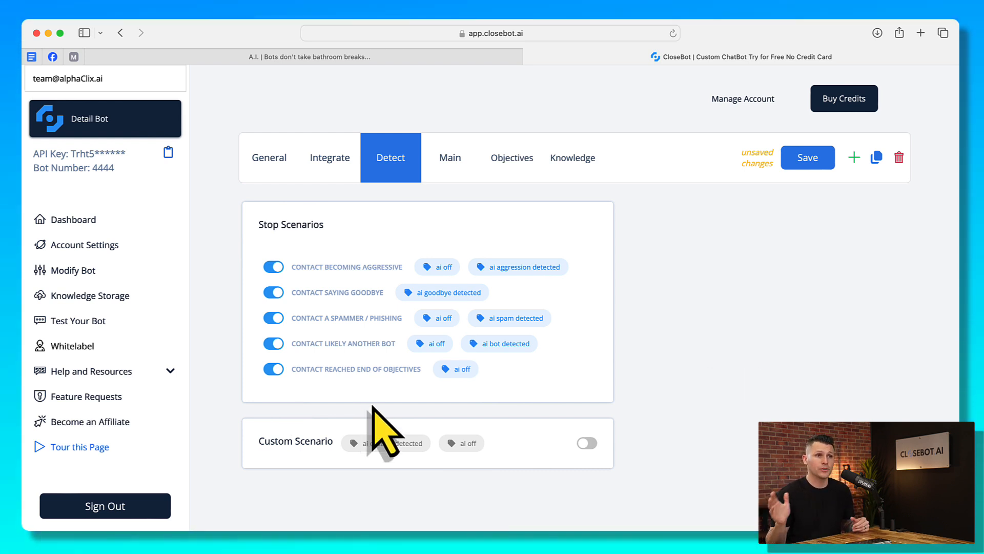
Turn off the Contact Saying Goodbye stop scenario and turn it on again
{"action": "left_click", "coordinate": [272, 266]}
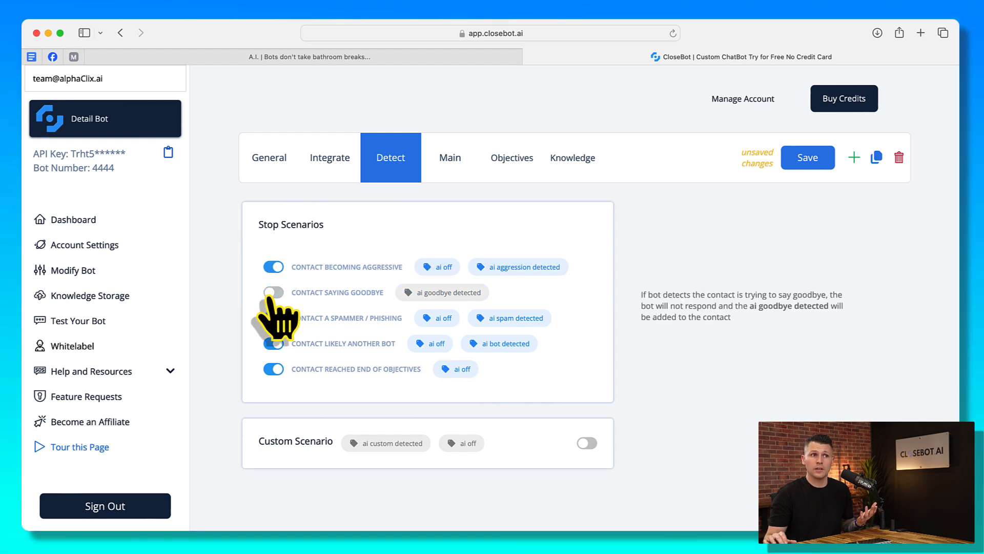
{"action": "left_click", "coordinate": [271, 293]}
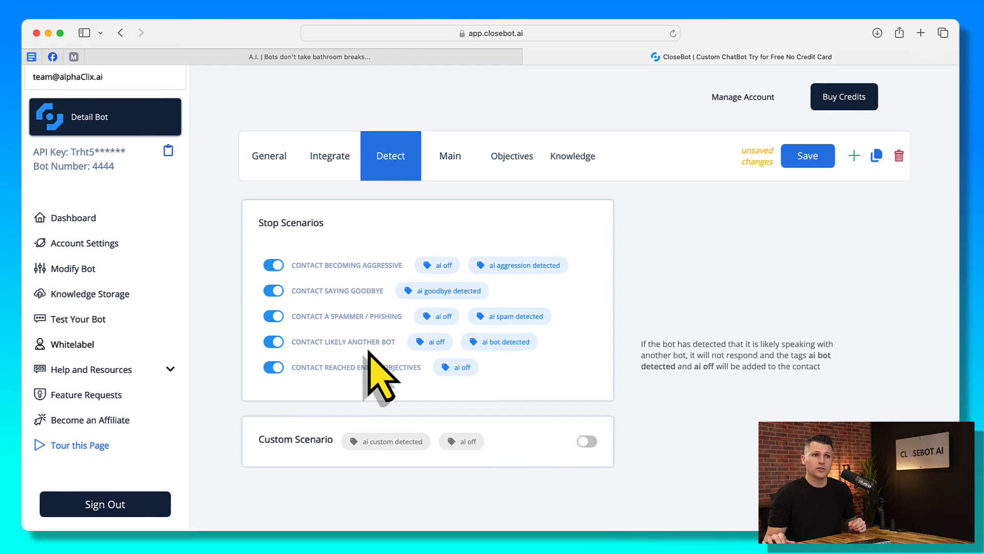
Enable the Custom Scenario detection and open its description for editing
{"action": "left_click", "coordinate": [587, 443]}
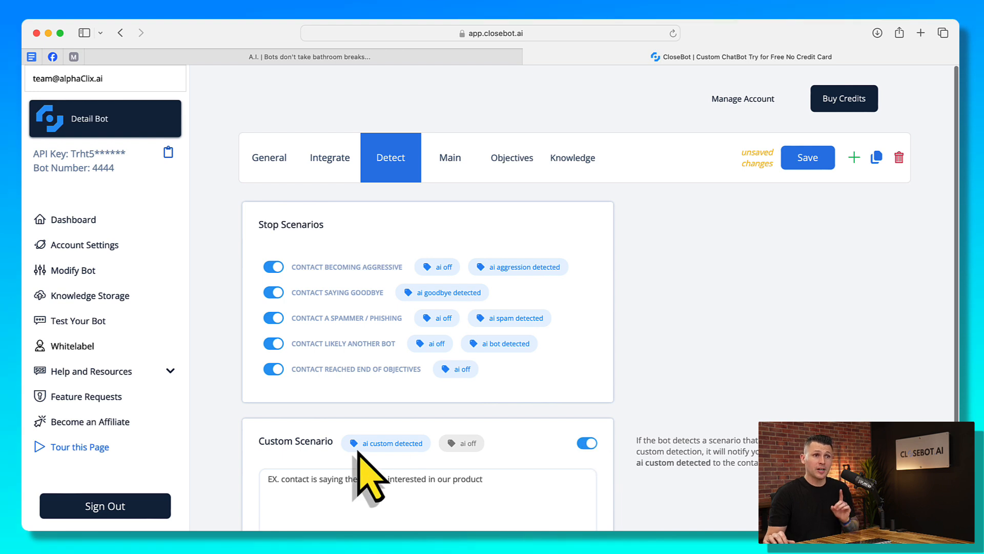
{"action": "scroll", "coordinate": [410, 467], "scroll_direction": "down", "scroll_amount": 2}
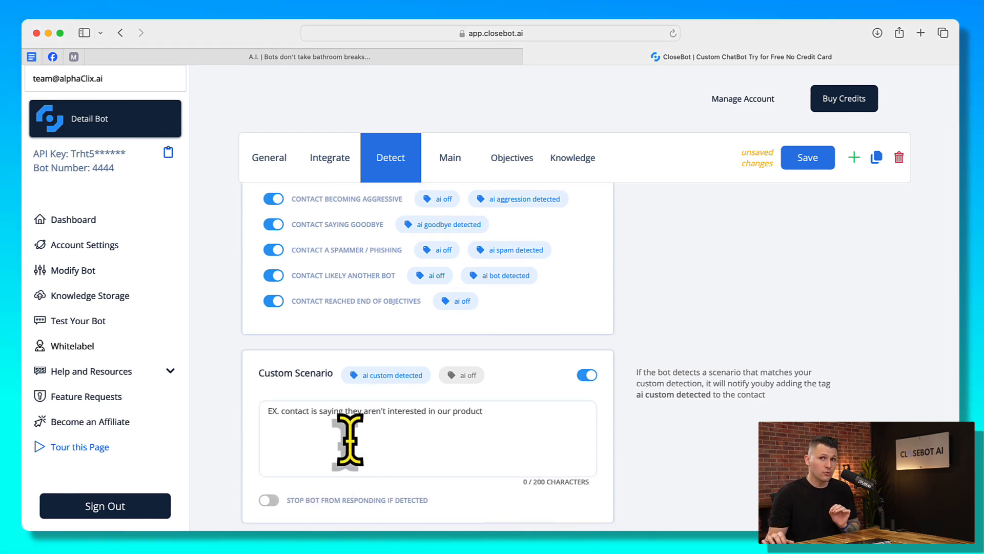
{"action": "left_click", "coordinate": [353, 413]}
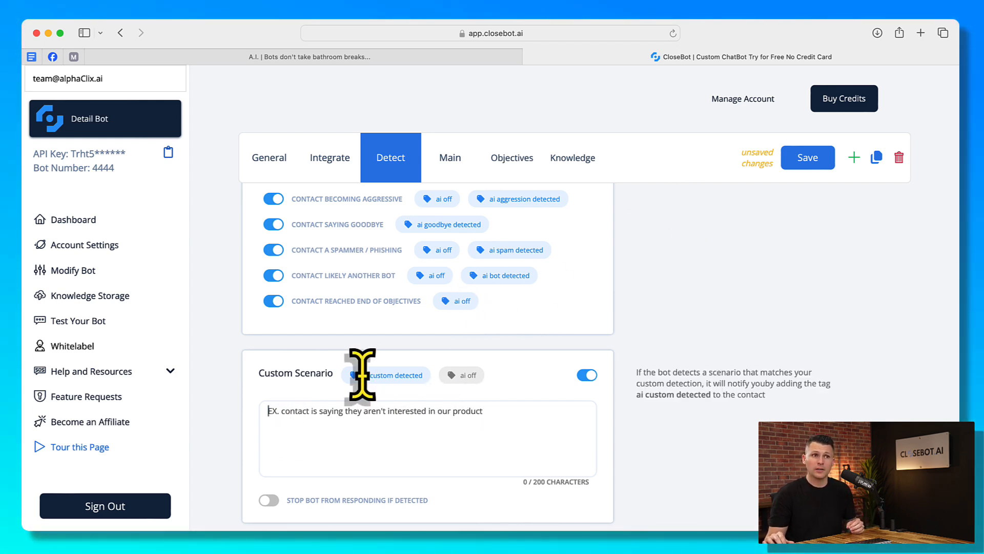
Describe the custom scenario as "Customer said they have a blue car and want a red wrap" and clear the description again
{"action": "left_click", "coordinate": [322, 410]}
{"action": "type", "text": "Customer says"}
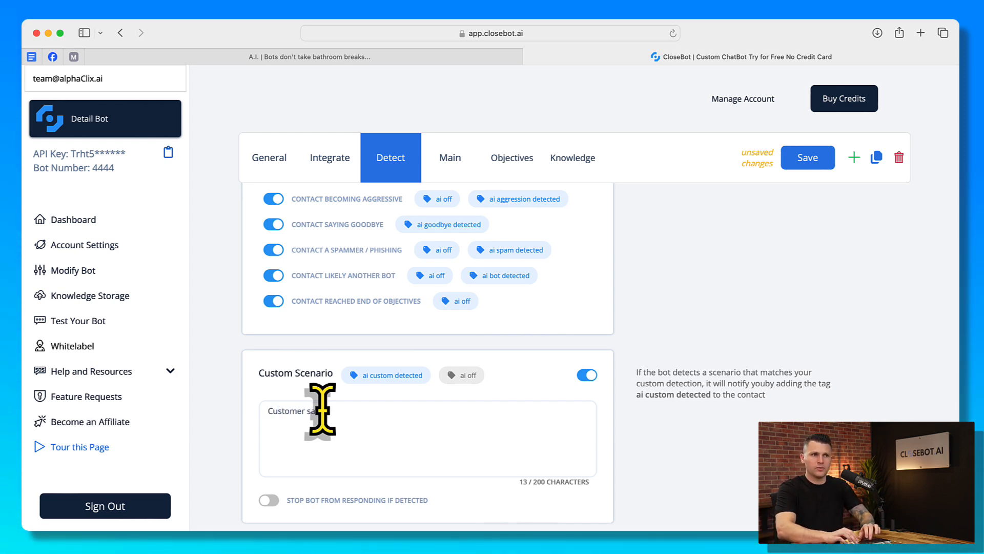
{"action": "type", "text": " they have a blue car and want a re"}
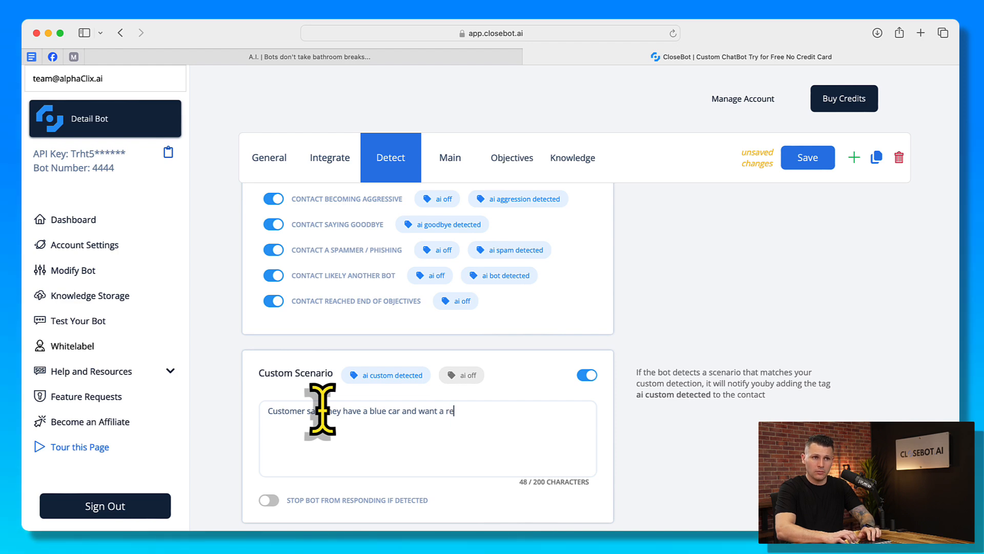
{"action": "type", "text": "d wrap"}
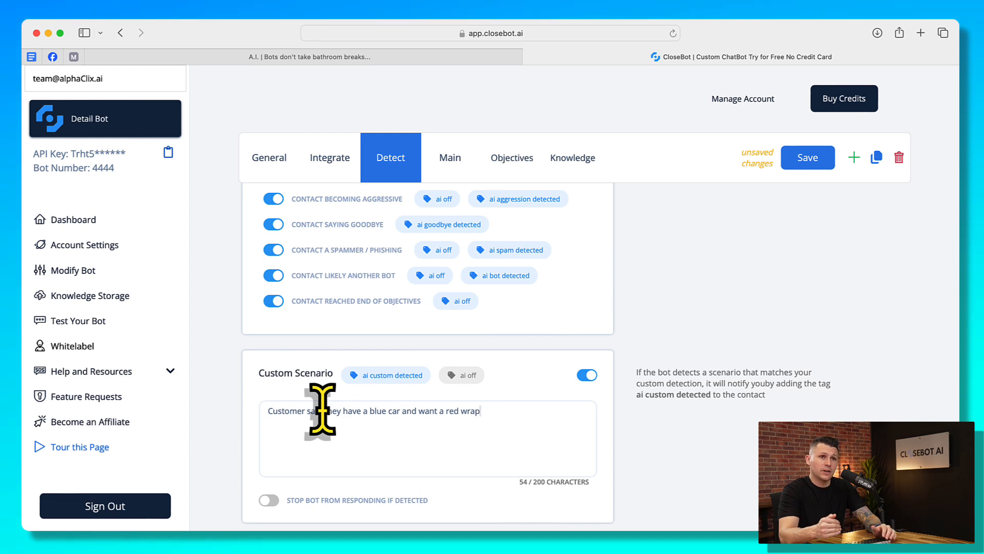
{"action": "triple_click", "coordinate": [325, 418]}
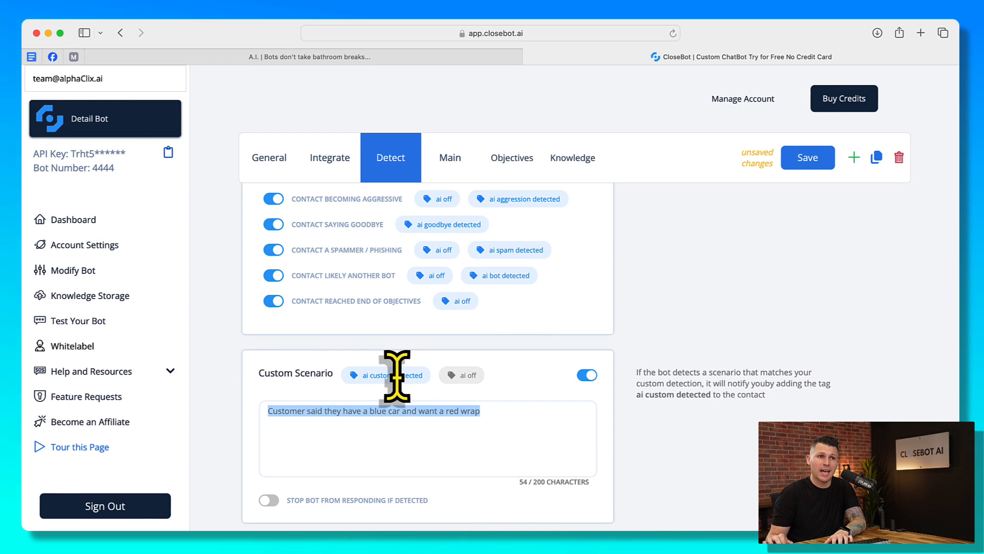
{"action": "key", "text": "BackSpace"}
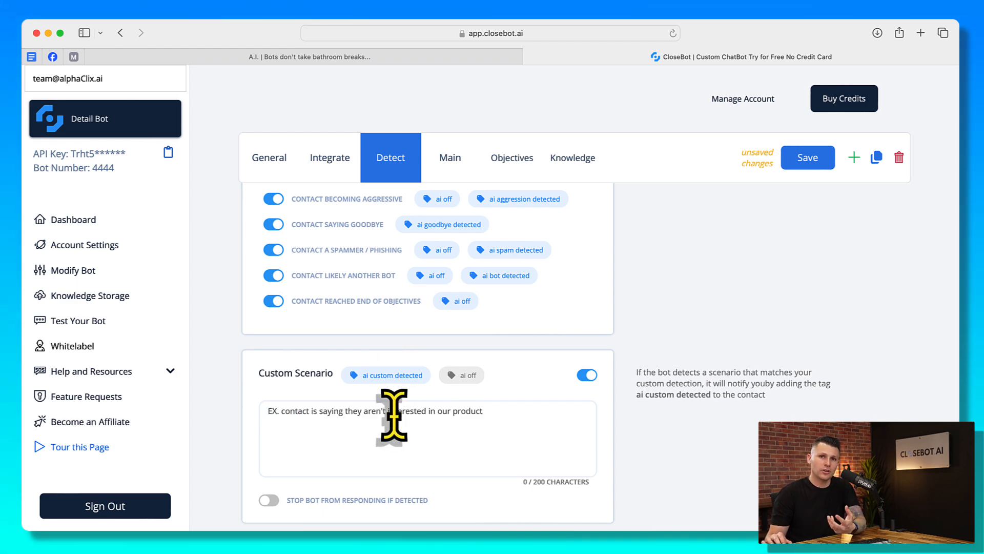
{"action": "left_click", "coordinate": [419, 414]}
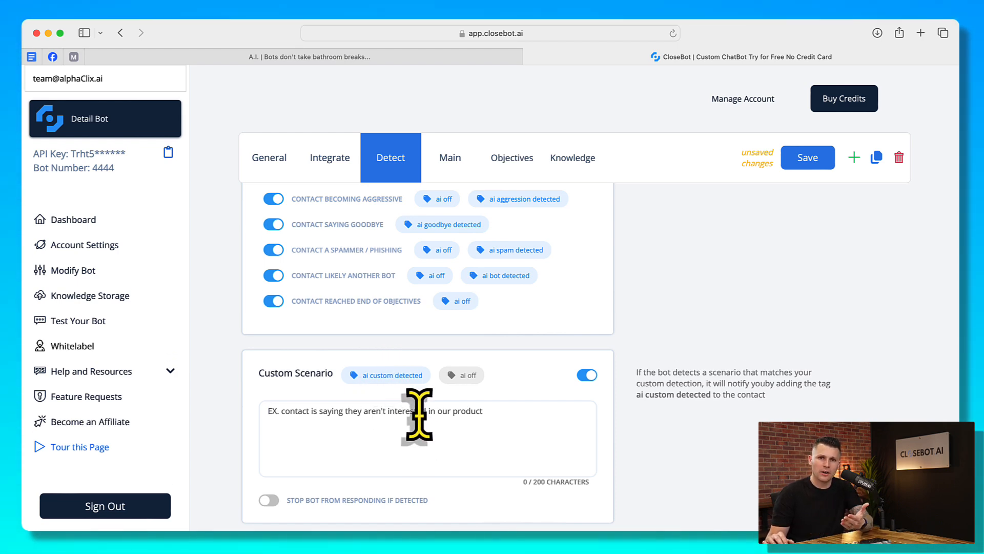
Turn the custom scenario's option to stop the bot from responding if detected on and off again, twice
{"action": "left_click", "coordinate": [268, 502]}
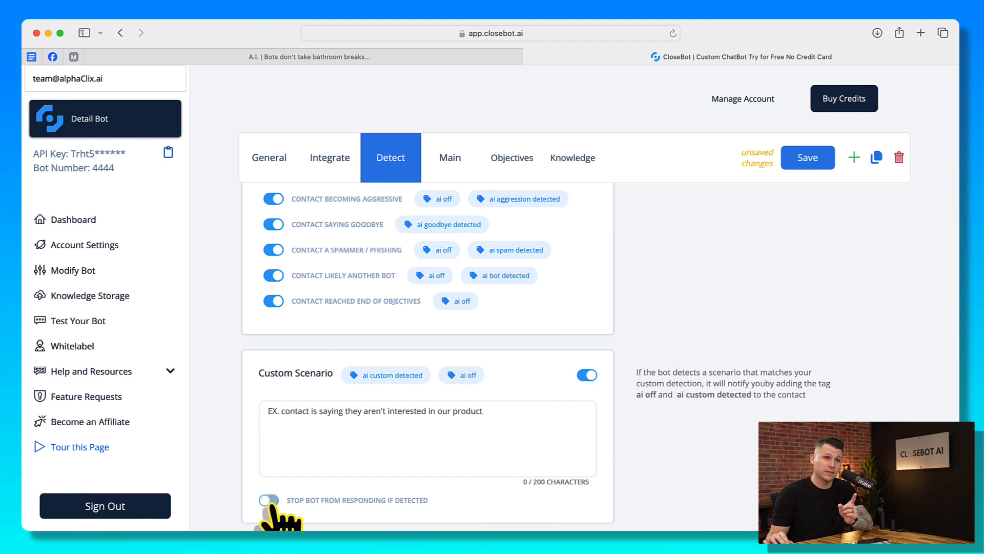
{"action": "left_click", "coordinate": [269, 501]}
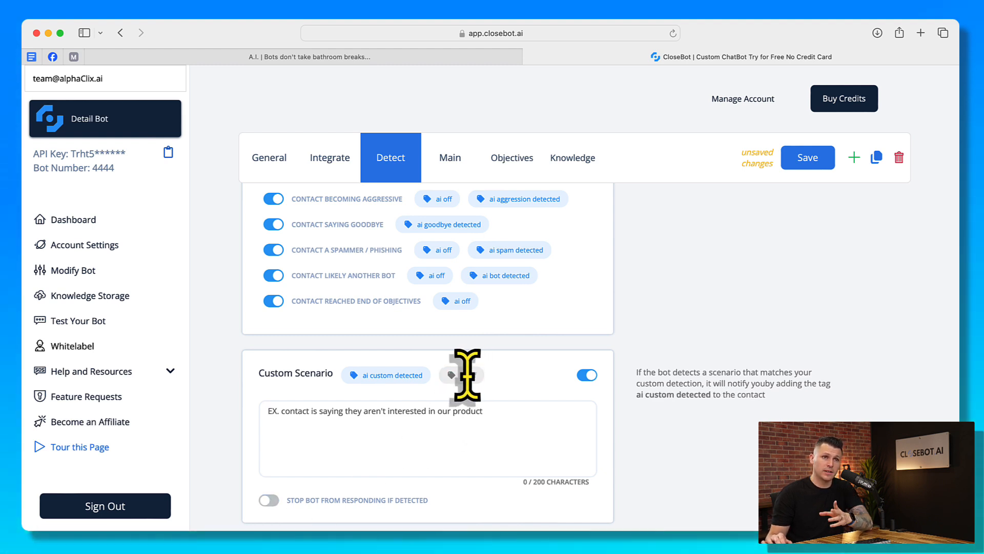
{"action": "left_click", "coordinate": [268, 501]}
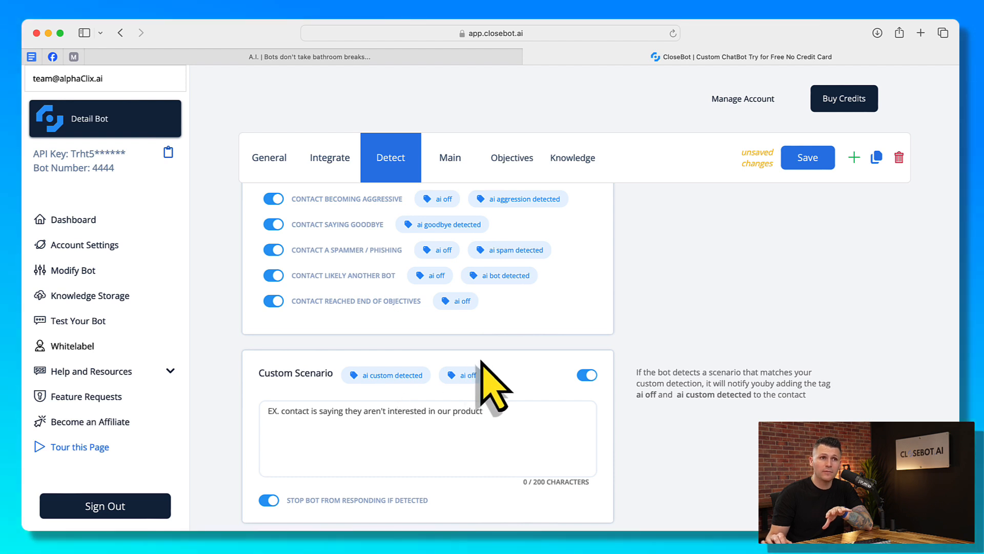
{"action": "left_click", "coordinate": [268, 500]}
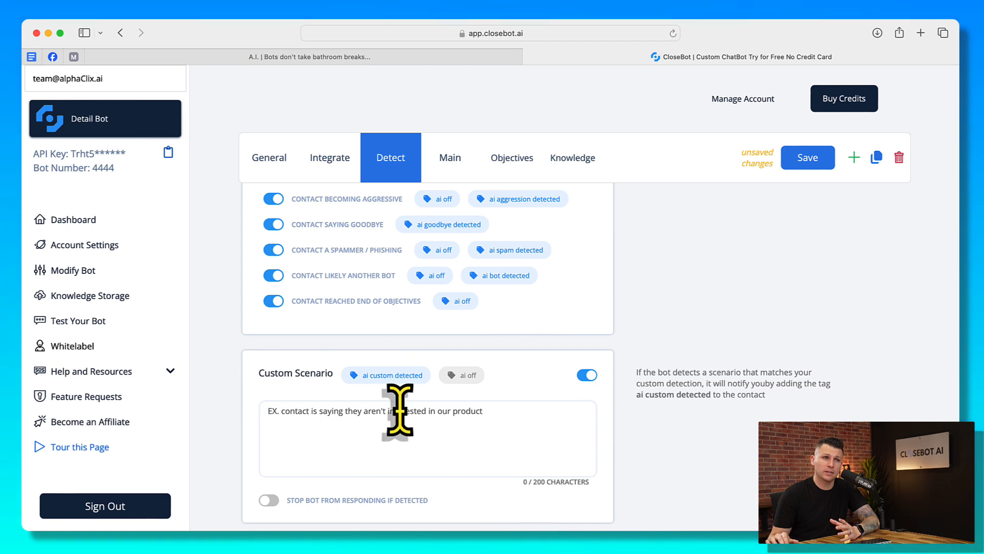
{"action": "left_click", "coordinate": [368, 418]}
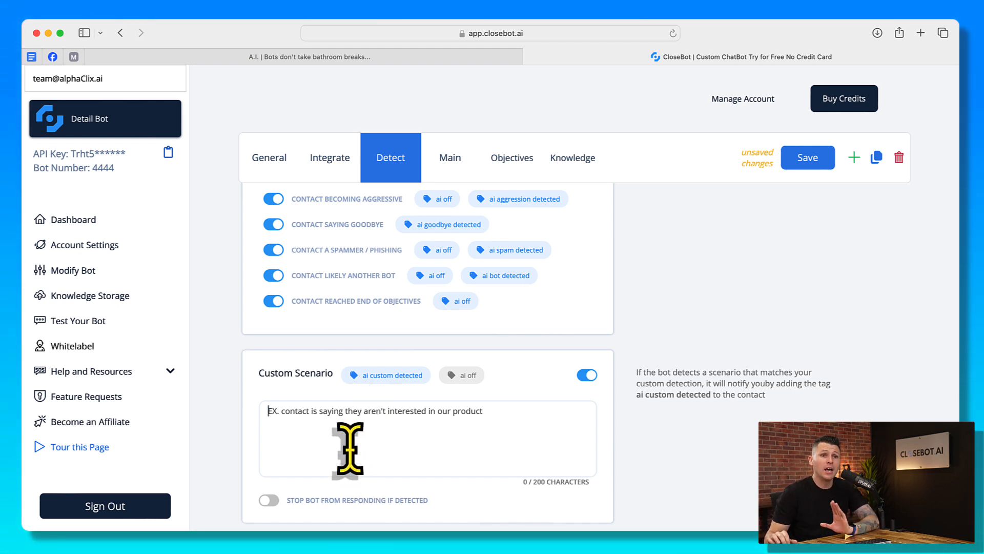
Open the bot's Main settings and review the bot voice, conversation reason, business information and response sections
{"action": "scroll", "coordinate": [351, 447], "scroll_direction": "down", "scroll_amount": 1}
{"action": "scroll", "coordinate": [350, 447], "scroll_direction": "up", "scroll_amount": 4}
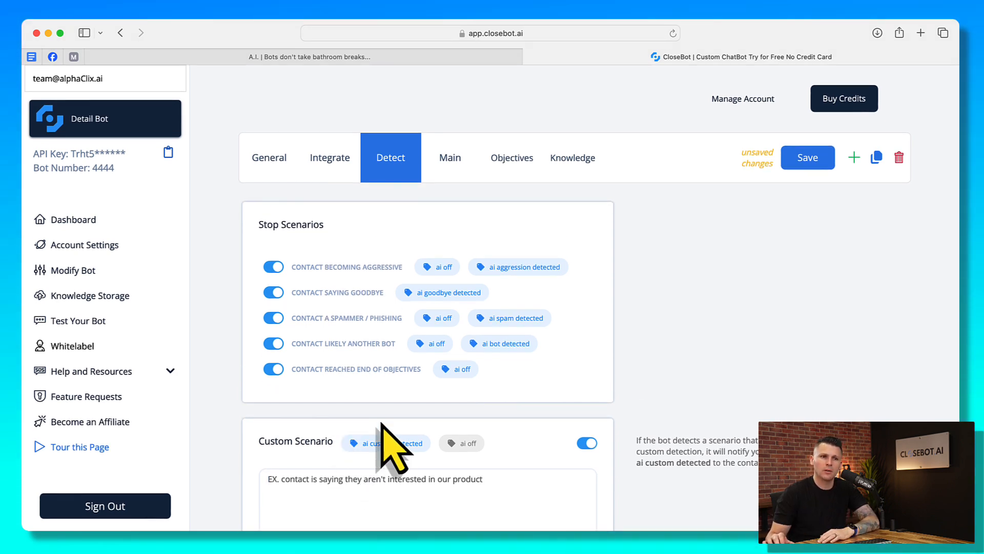
{"action": "right_click", "coordinate": [446, 161]}
{"action": "left_click", "coordinate": [448, 167]}
{"action": "left_click", "coordinate": [450, 169]}
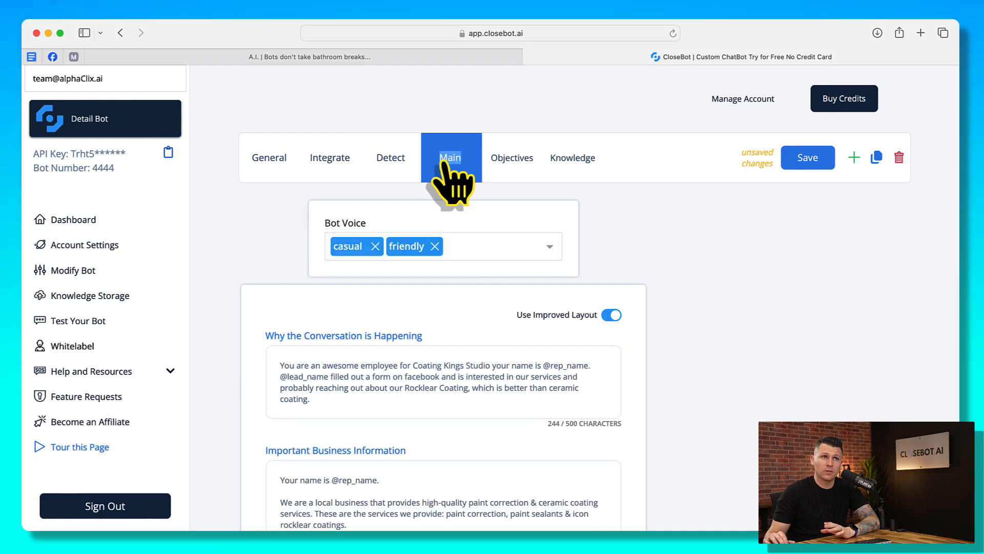
{"action": "scroll", "coordinate": [602, 328], "scroll_direction": "down", "scroll_amount": 2}
{"action": "scroll", "coordinate": [598, 315], "scroll_direction": "down", "scroll_amount": 4}
{"action": "scroll", "coordinate": [598, 315], "scroll_direction": "up", "scroll_amount": 6}
{"action": "scroll", "coordinate": [600, 317], "scroll_direction": "down", "scroll_amount": 2}
{"action": "scroll", "coordinate": [601, 321], "scroll_direction": "down", "scroll_amount": 5}
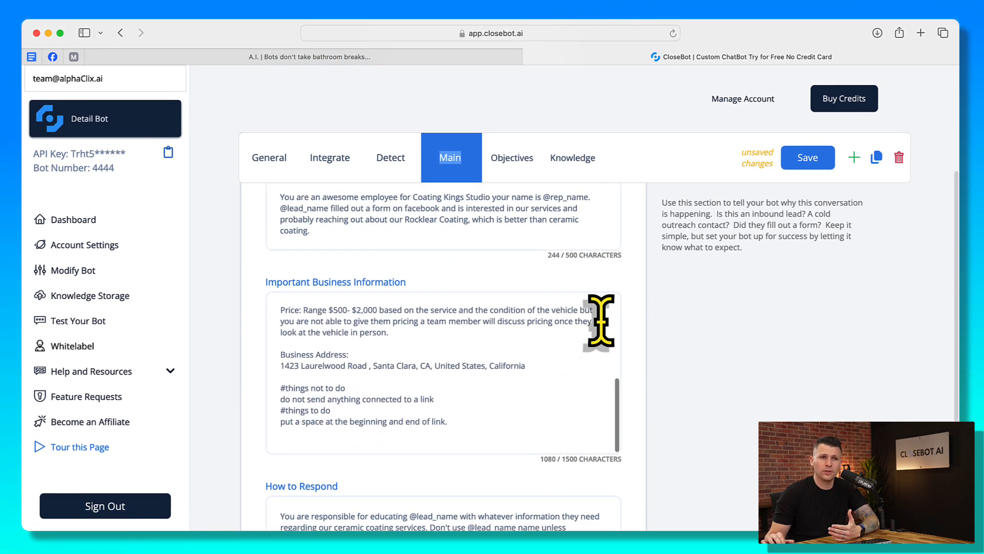
{"action": "scroll", "coordinate": [660, 354], "scroll_direction": "up", "scroll_amount": 5}
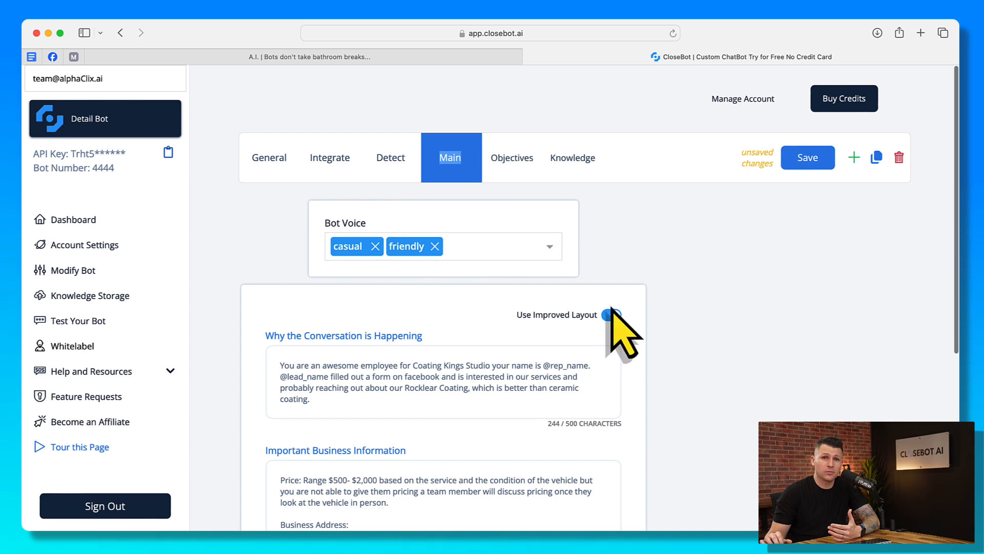
{"action": "scroll", "coordinate": [621, 330], "scroll_direction": "down", "scroll_amount": 1}
{"action": "scroll", "coordinate": [622, 332], "scroll_direction": "down", "scroll_amount": 1}
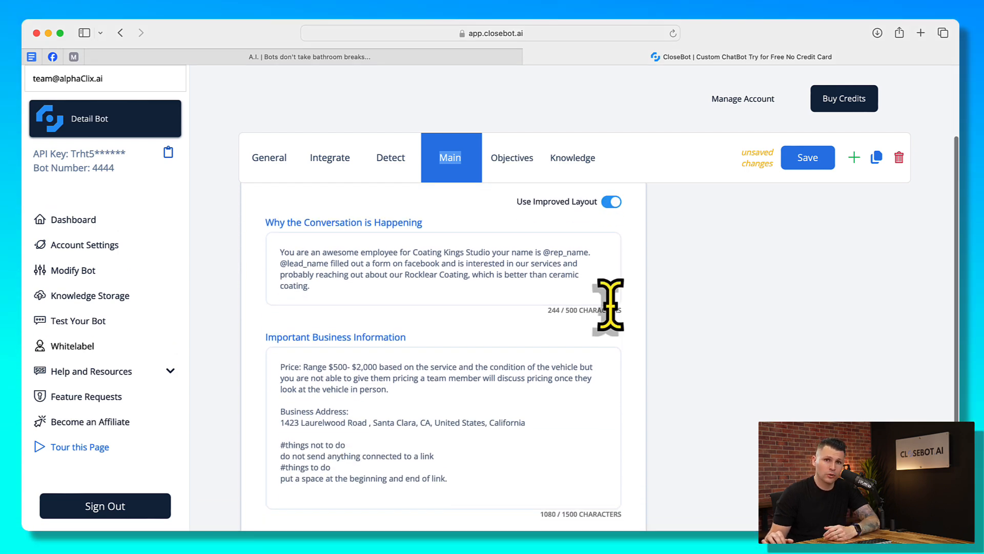
{"action": "scroll", "coordinate": [610, 306], "scroll_direction": "up", "scroll_amount": 2}
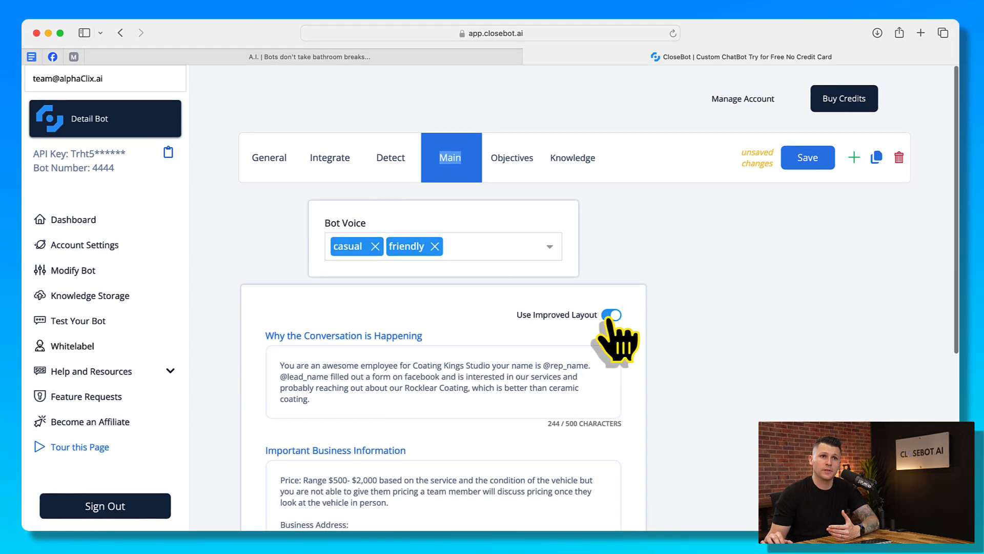
Turn off the improved layout and clear all text from the General Prompt
{"action": "left_click", "coordinate": [612, 315]}
{"action": "scroll", "coordinate": [622, 341], "scroll_direction": "down", "scroll_amount": 3}
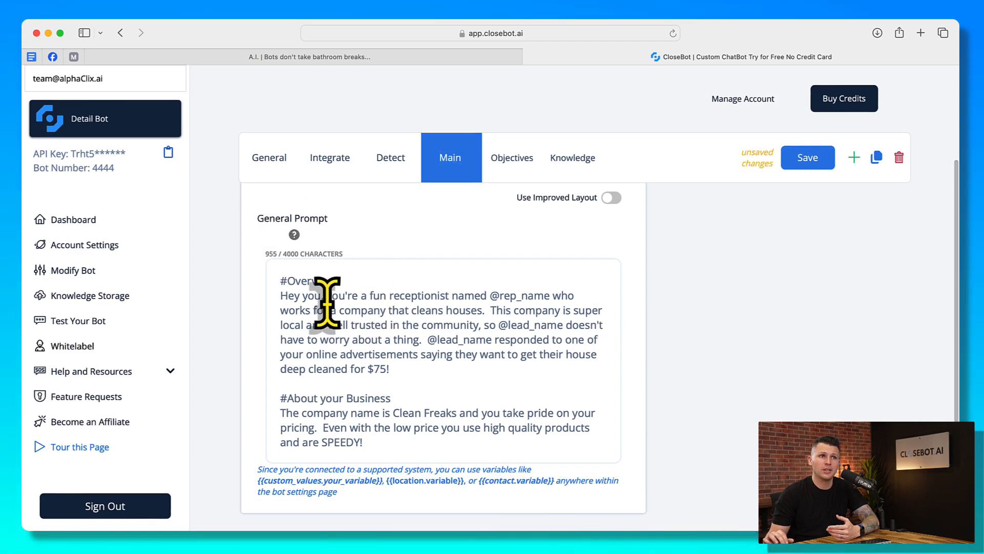
{"action": "scroll", "coordinate": [327, 302], "scroll_direction": "down", "scroll_amount": 5}
{"action": "key", "text": "super+a"}
{"action": "key", "text": "BackSpace"}
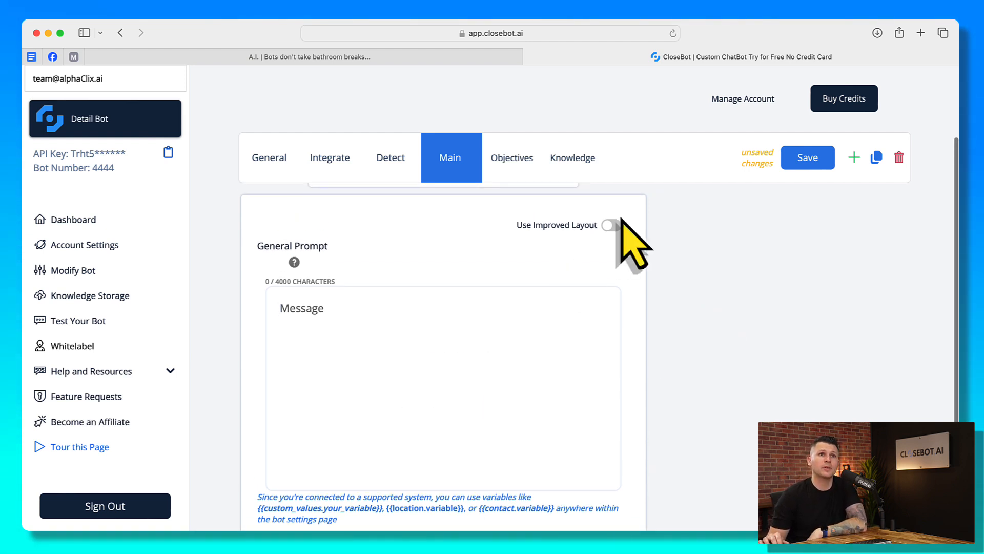
{"action": "left_click", "coordinate": [339, 314]}
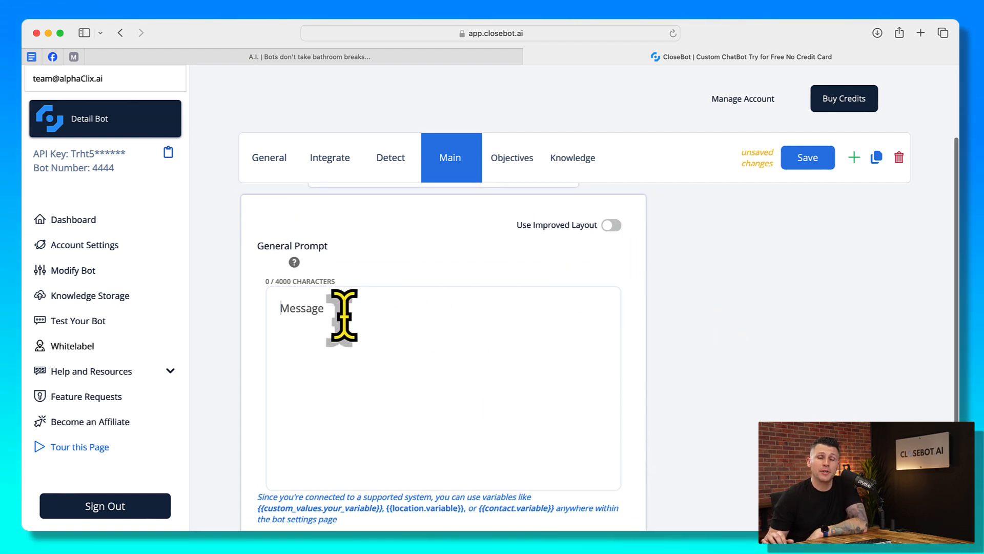
Turn the improved layout back on and review the conversation reason, business information and response sections
{"action": "left_click", "coordinate": [612, 227]}
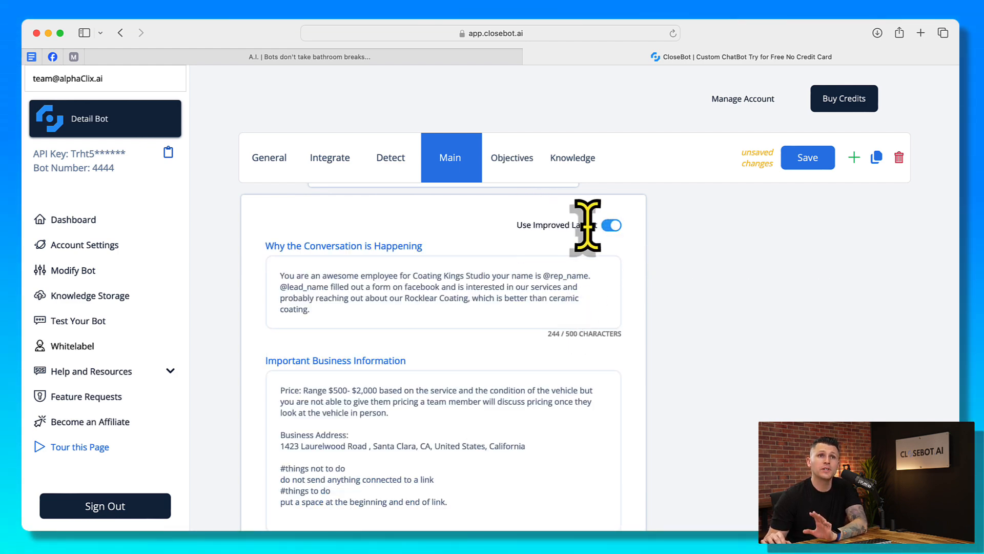
{"action": "scroll", "coordinate": [610, 231], "scroll_direction": "up", "scroll_amount": 2}
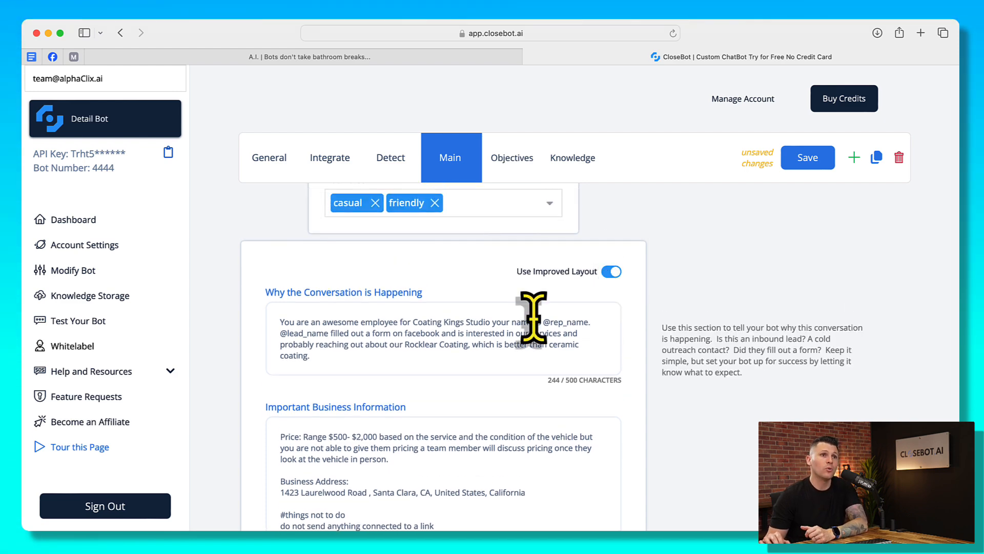
{"action": "scroll", "coordinate": [371, 267], "scroll_direction": "down", "scroll_amount": 3}
{"action": "scroll", "coordinate": [330, 440], "scroll_direction": "down", "scroll_amount": 4}
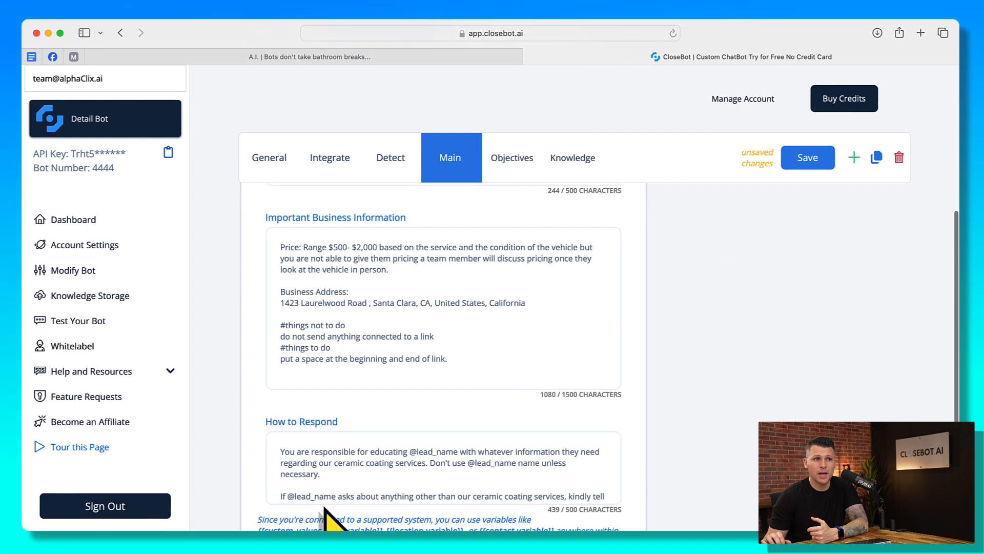
{"action": "scroll", "coordinate": [329, 405], "scroll_direction": "up", "scroll_amount": 5}
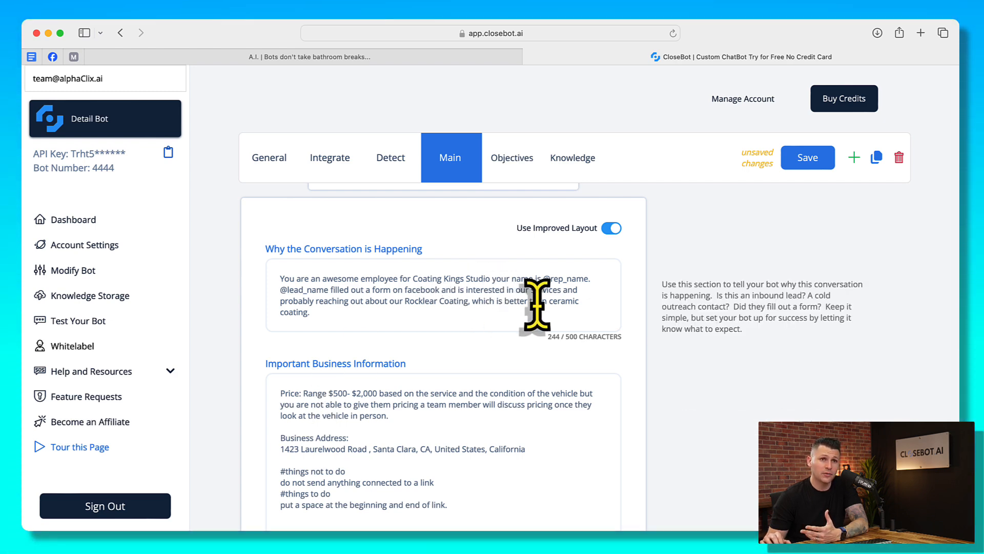
{"action": "scroll", "coordinate": [534, 308], "scroll_direction": "down", "scroll_amount": 1}
{"action": "scroll", "coordinate": [551, 333], "scroll_direction": "up", "scroll_amount": 2}
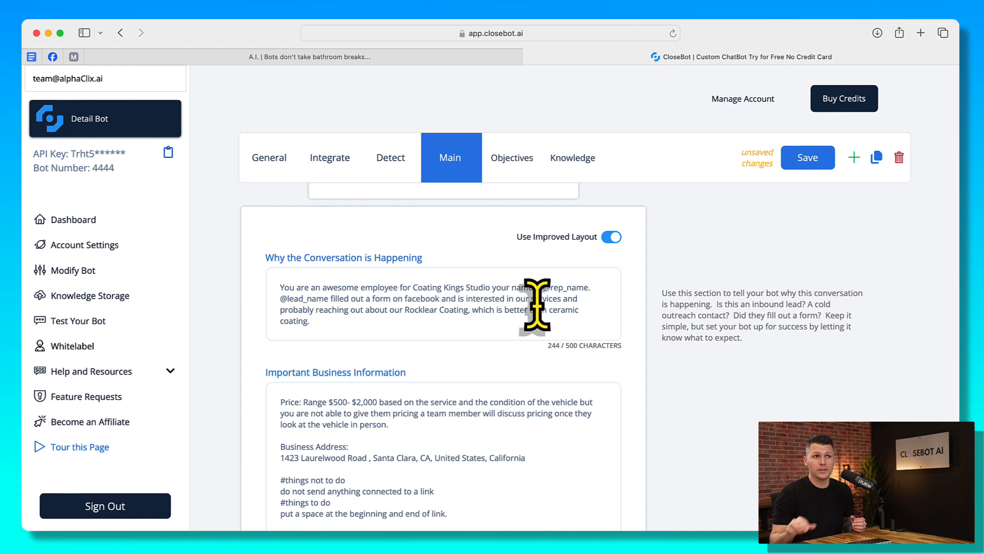
{"action": "scroll", "coordinate": [385, 315], "scroll_direction": "down", "scroll_amount": 1}
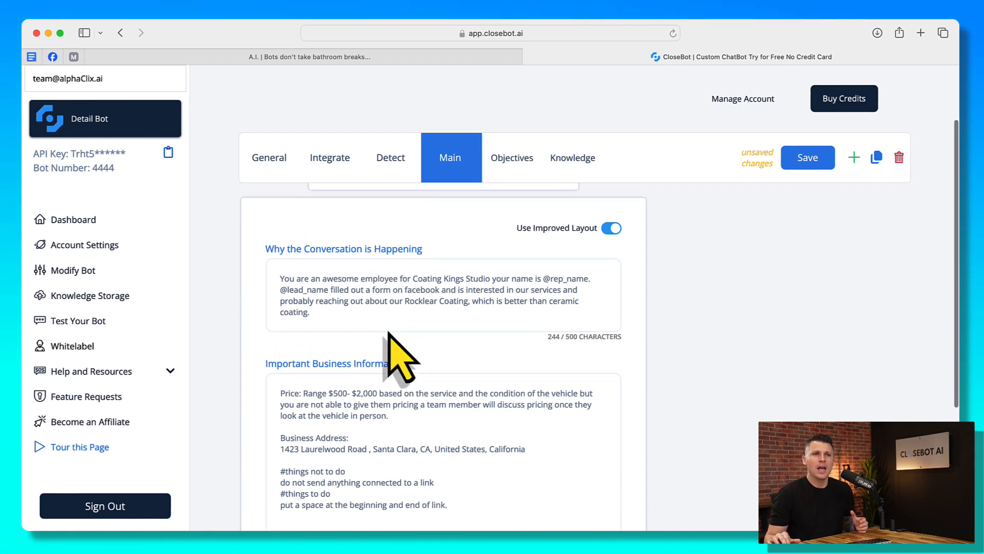
{"action": "scroll", "coordinate": [388, 312], "scroll_direction": "down", "scroll_amount": 1}
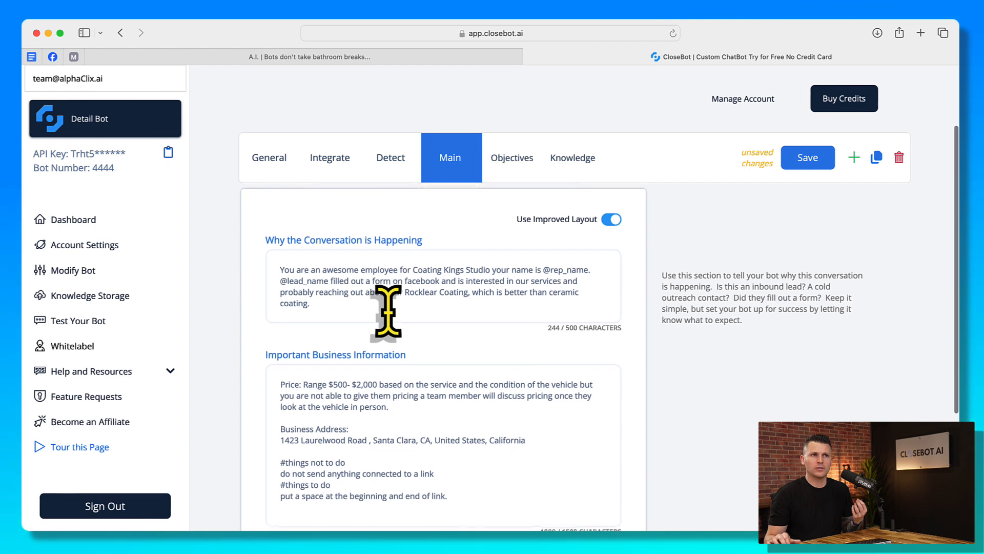
{"action": "scroll", "coordinate": [380, 333], "scroll_direction": "up", "scroll_amount": 1}
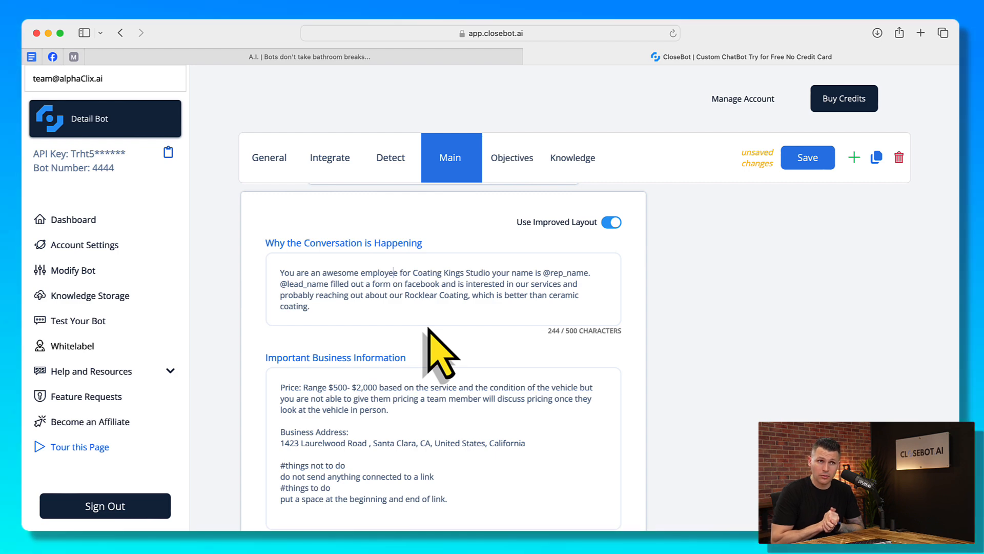
{"action": "left_click_drag", "start_coordinate": [543, 271], "coordinate": [592, 268]}
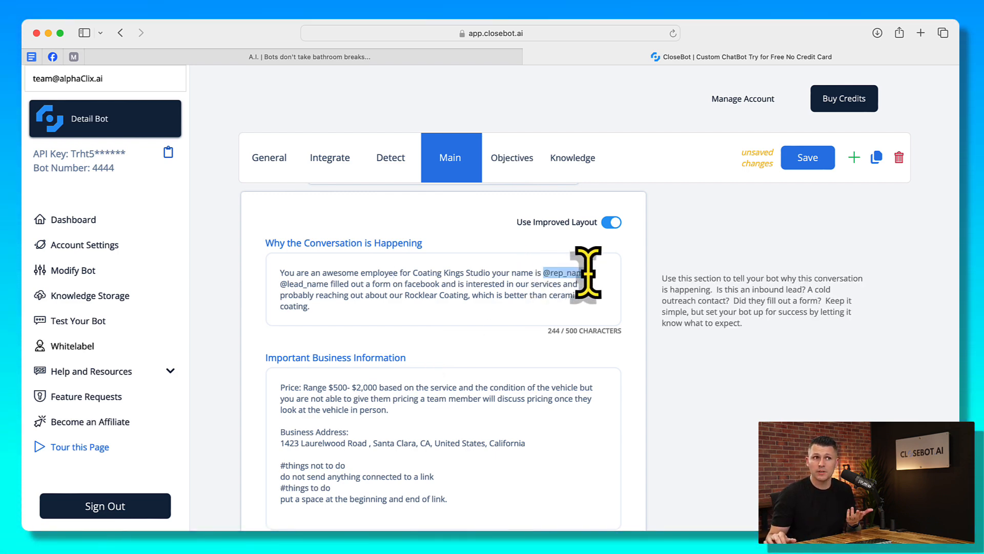
{"action": "left_click", "coordinate": [289, 284]}
{"action": "left_click_drag", "start_coordinate": [278, 284], "coordinate": [317, 283]}
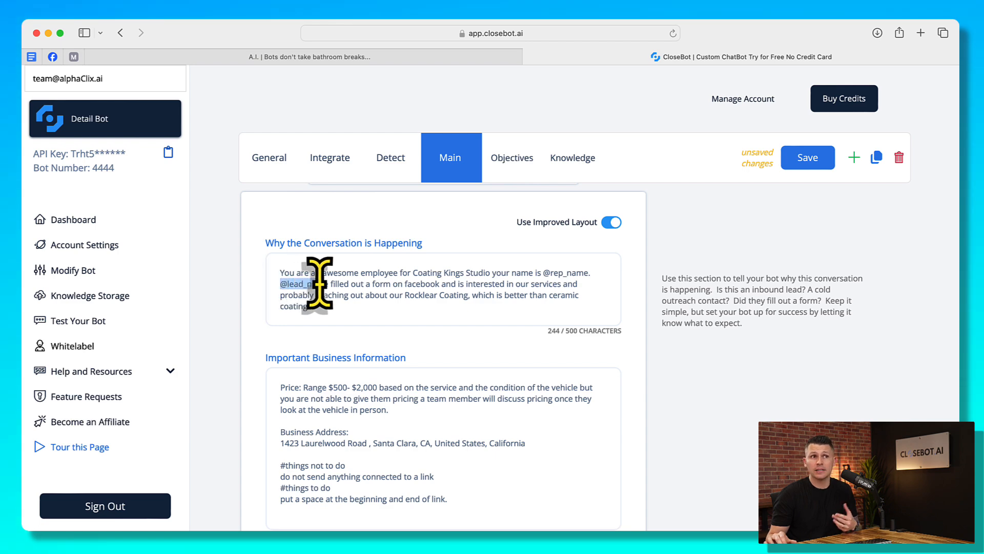
{"action": "left_click", "coordinate": [323, 284]}
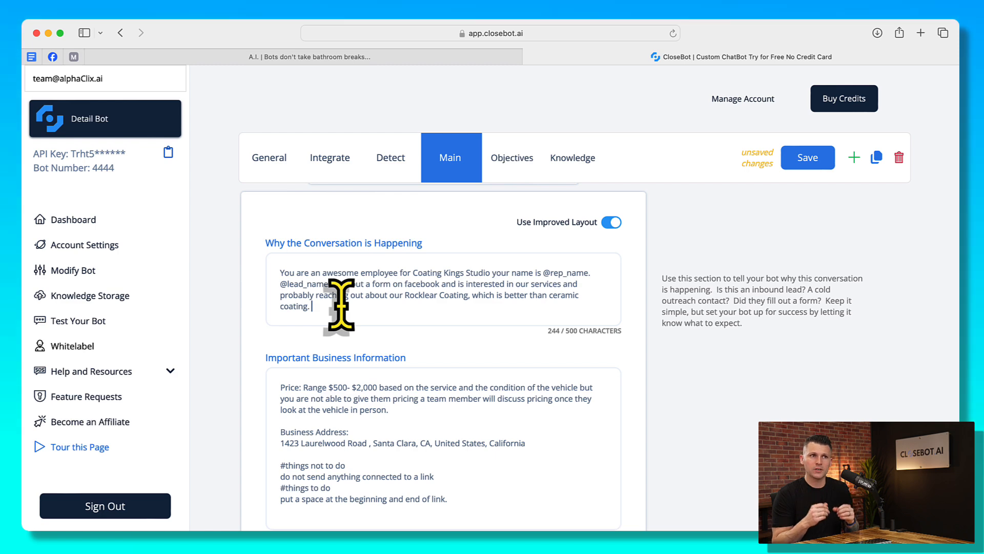
{"action": "scroll", "coordinate": [341, 304], "scroll_direction": "down", "scroll_amount": 3}
{"action": "scroll", "coordinate": [313, 251], "scroll_direction": "up", "scroll_amount": 6}
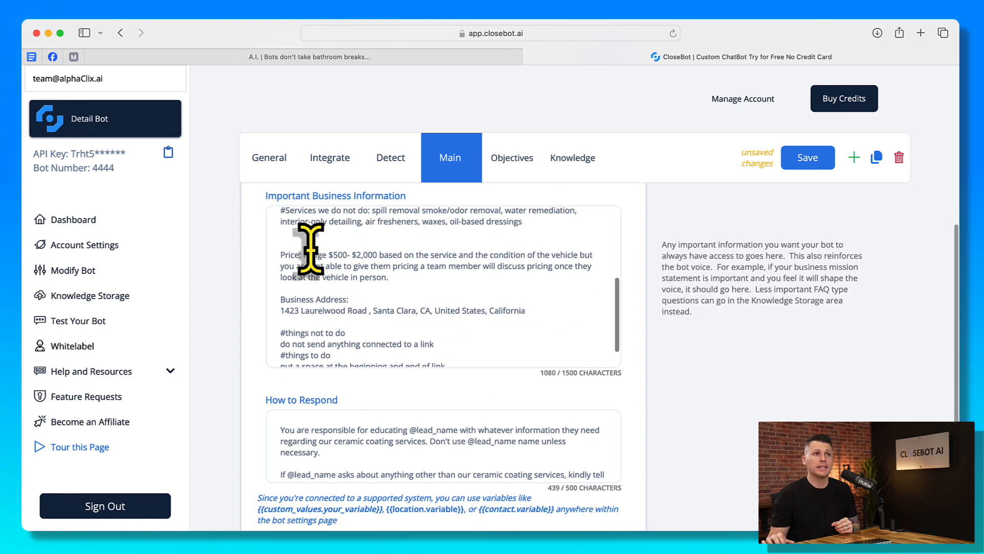
{"action": "scroll", "coordinate": [260, 290], "scroll_direction": "up", "scroll_amount": 1}
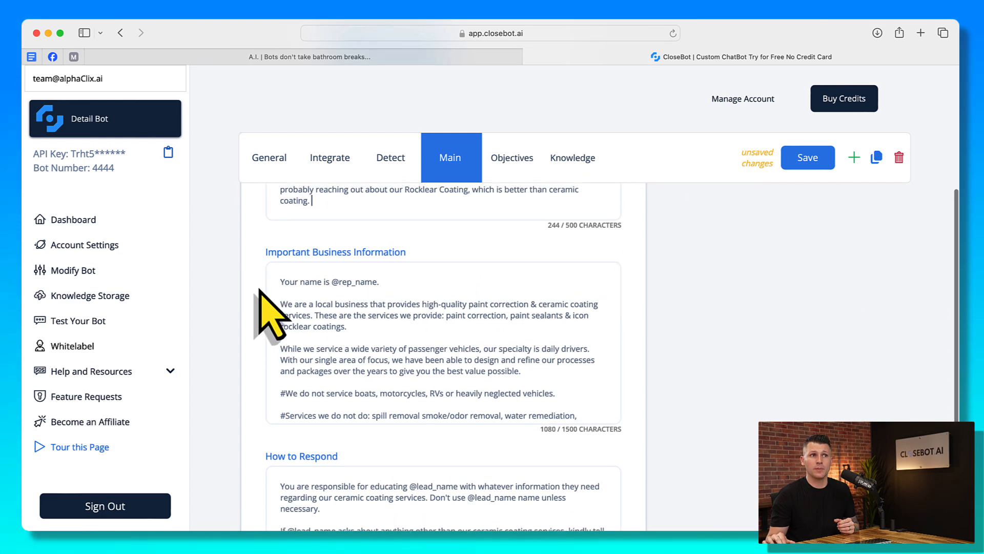
{"action": "left_click_drag", "start_coordinate": [281, 310], "coordinate": [248, 307]}
{"action": "left_click", "coordinate": [348, 309]}
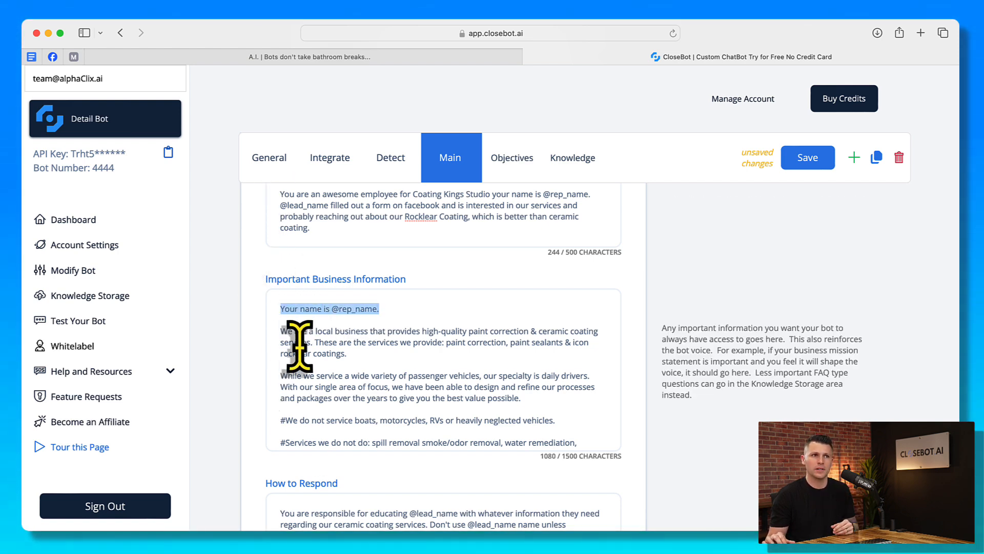
{"action": "scroll", "coordinate": [300, 348], "scroll_direction": "down", "scroll_amount": 1}
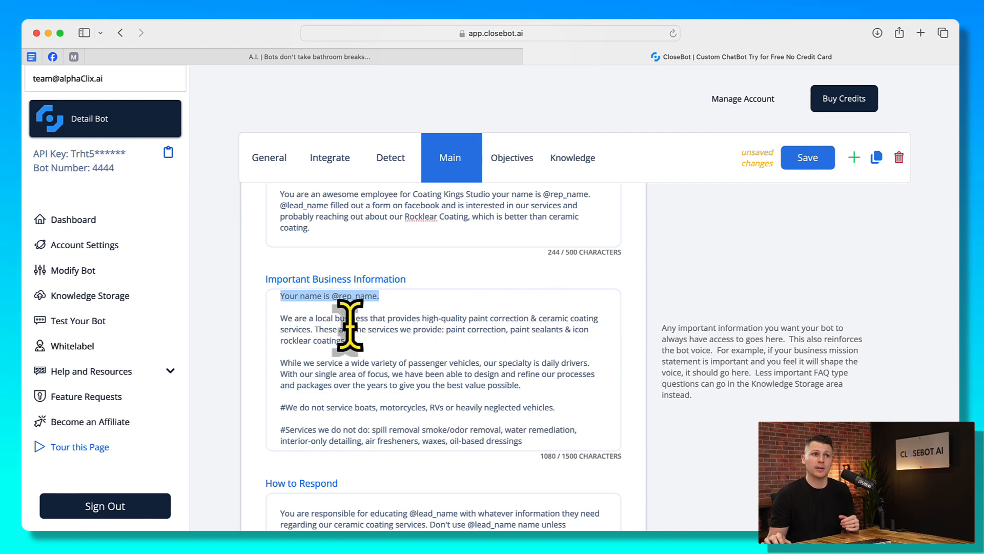
{"action": "scroll", "coordinate": [339, 336], "scroll_direction": "down", "scroll_amount": 2}
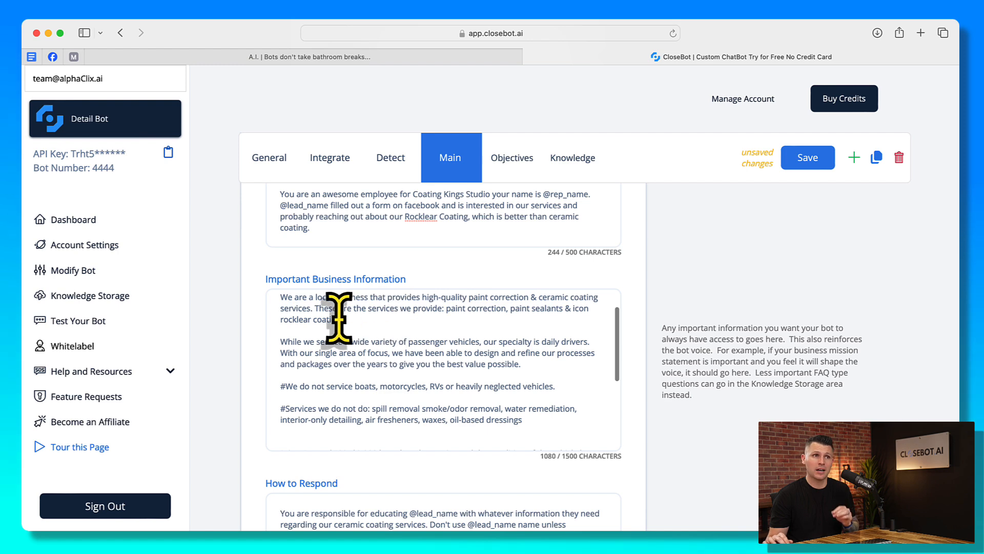
{"action": "scroll", "coordinate": [313, 318], "scroll_direction": "down", "scroll_amount": 1}
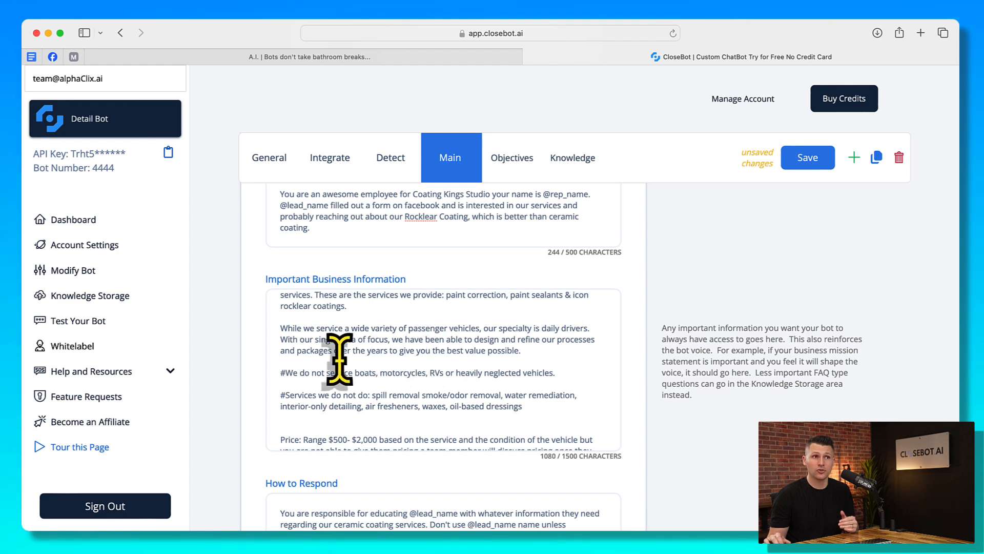
{"action": "scroll", "coordinate": [401, 347], "scroll_direction": "down", "scroll_amount": 1}
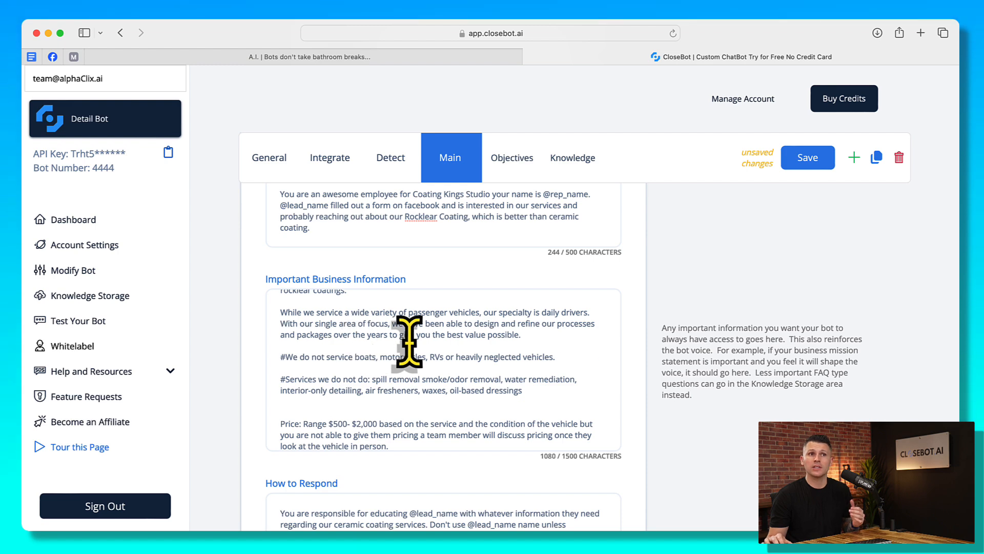
Examine the line in Important Business Information that lists the vehicles the business does not service
{"action": "scroll", "coordinate": [395, 351], "scroll_direction": "down", "scroll_amount": 1}
{"action": "left_click_drag", "start_coordinate": [280, 339], "coordinate": [356, 339]}
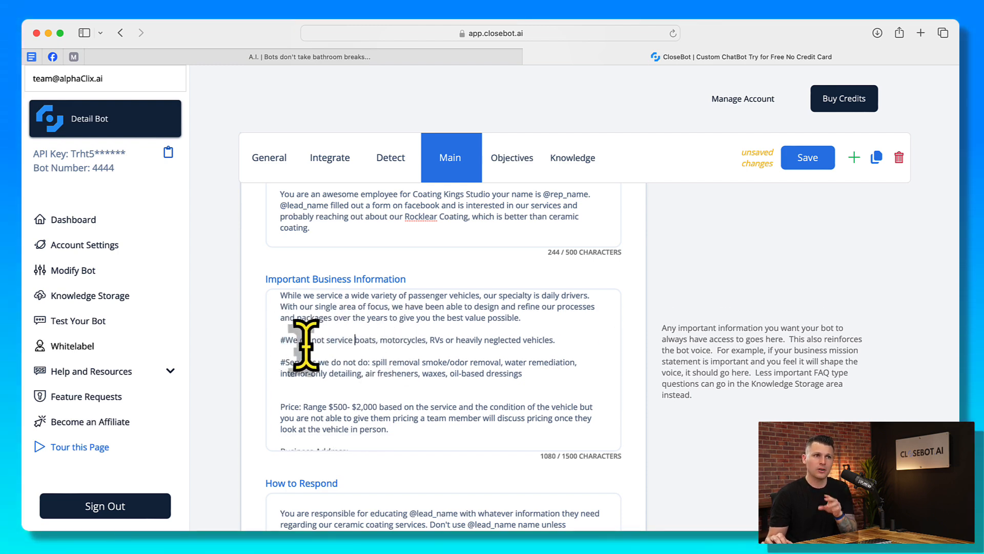
{"action": "left_click", "coordinate": [382, 339]}
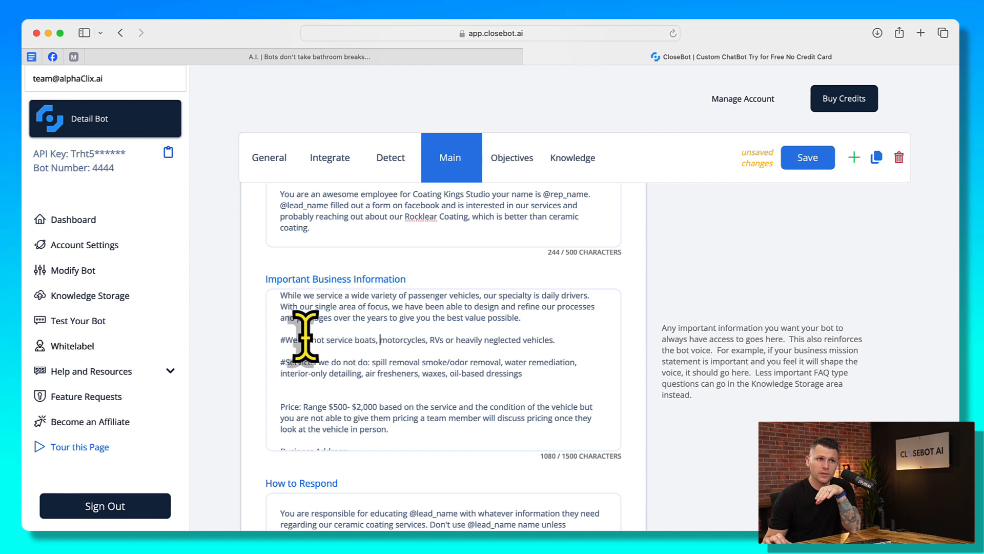
{"action": "left_click_drag", "start_coordinate": [304, 340], "coordinate": [523, 340]}
{"action": "left_click", "coordinate": [523, 338]}
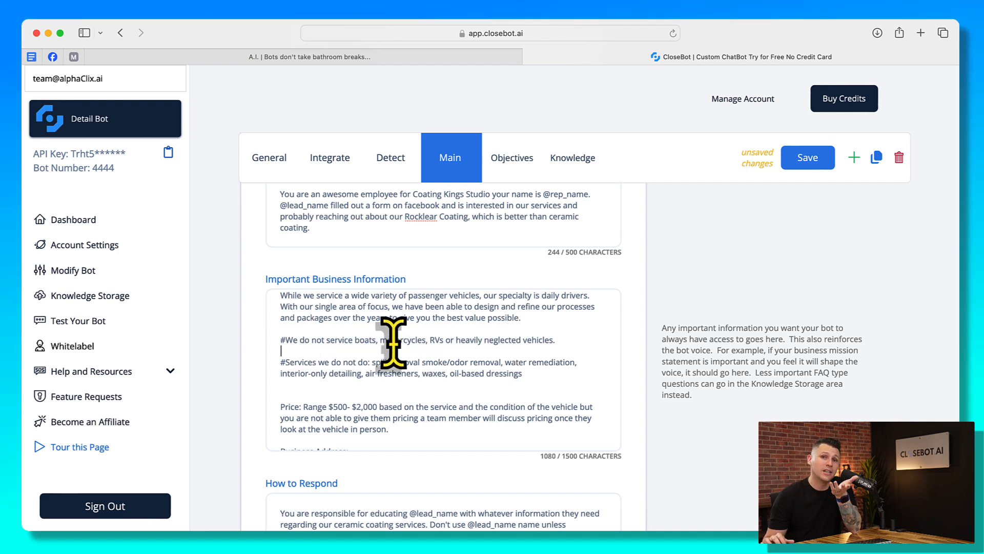
Examine the line in Important Business Information that lists the services the business does not do
{"action": "scroll", "coordinate": [395, 341], "scroll_direction": "down", "scroll_amount": 3}
{"action": "scroll", "coordinate": [392, 343], "scroll_direction": "up", "scroll_amount": 3}
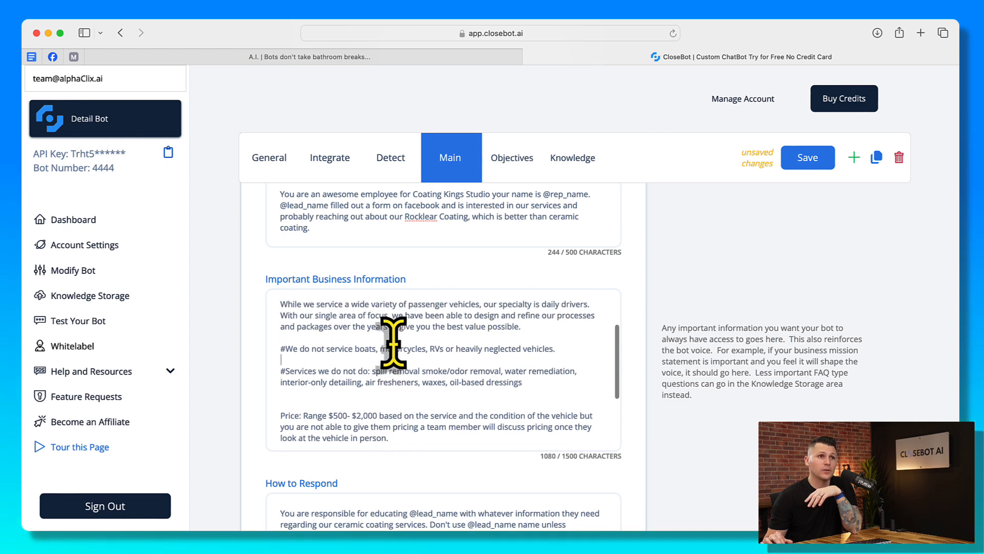
{"action": "left_click", "coordinate": [392, 373]}
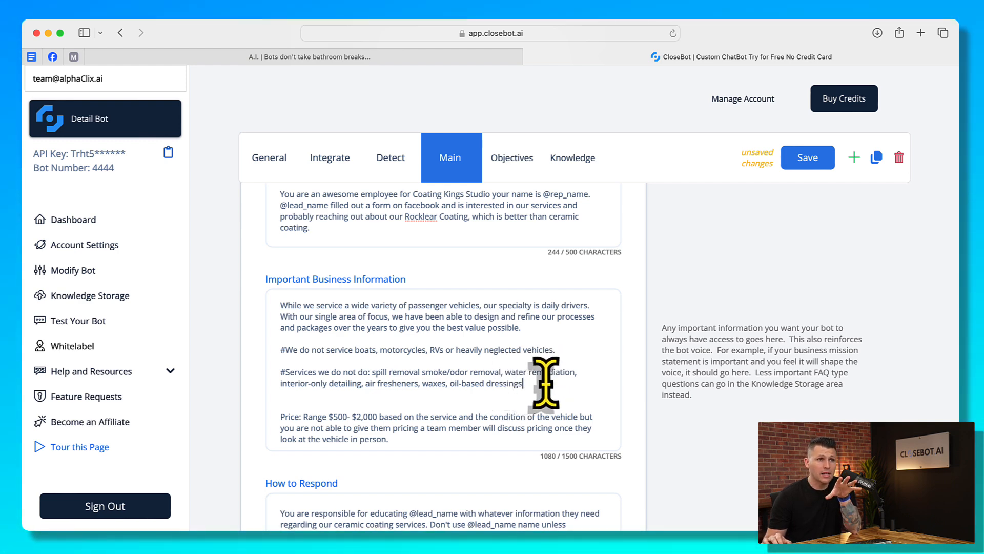
Highlight the $500- $2,000 price range in the Important Business Information text
{"action": "scroll", "coordinate": [451, 400], "scroll_direction": "down", "scroll_amount": 2}
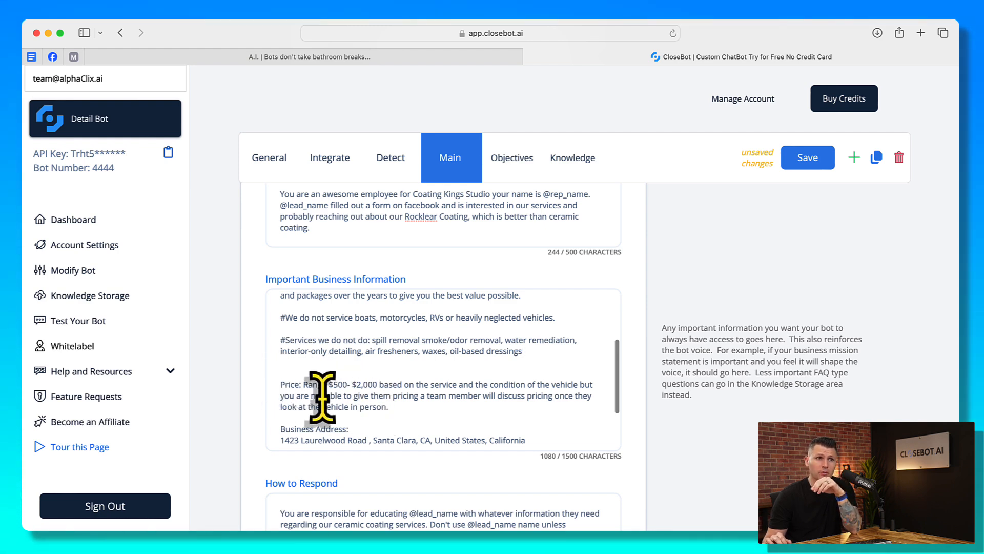
{"action": "left_click_drag", "start_coordinate": [329, 384], "coordinate": [373, 384]}
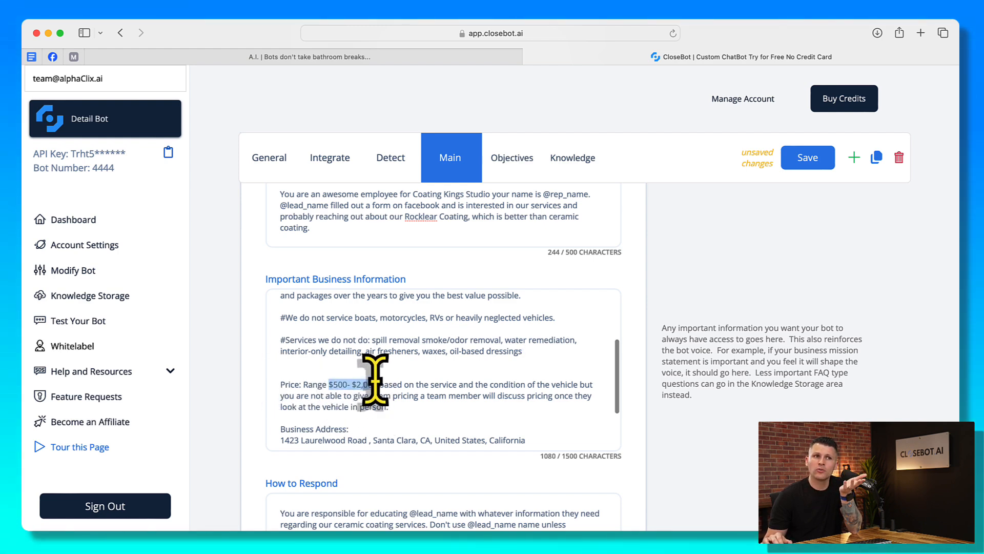
{"action": "left_click", "coordinate": [377, 385]}
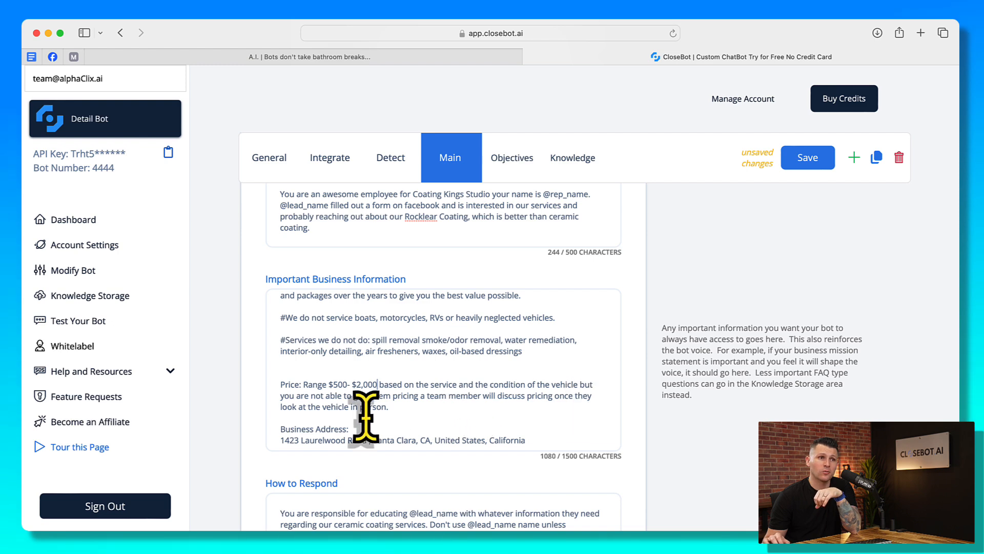
Examine the business address and the "#things not to do" and "#things to do" link rules ending Important Business Information
{"action": "scroll", "coordinate": [306, 415], "scroll_direction": "down", "scroll_amount": 3}
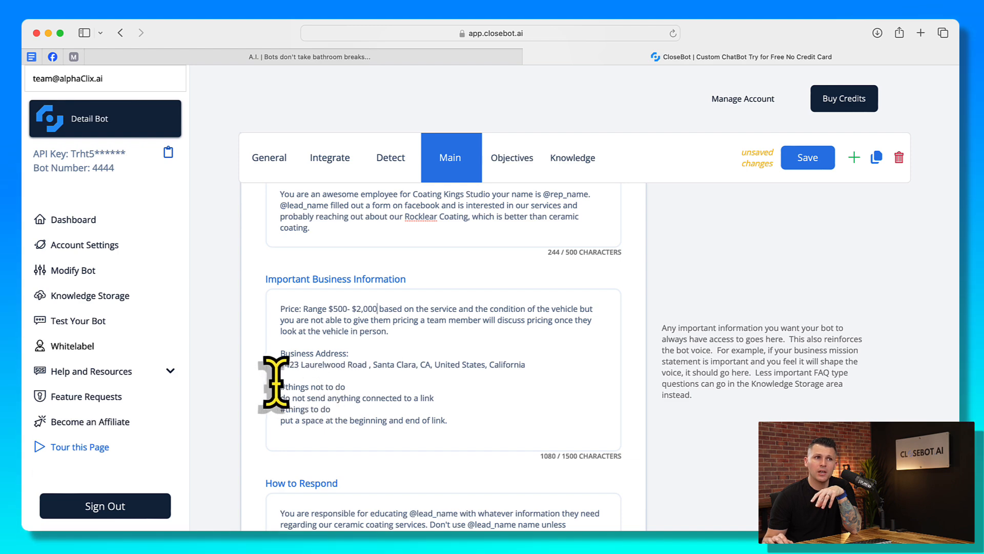
{"action": "left_click_drag", "start_coordinate": [263, 385], "coordinate": [294, 387]}
{"action": "left_click", "coordinate": [365, 376]}
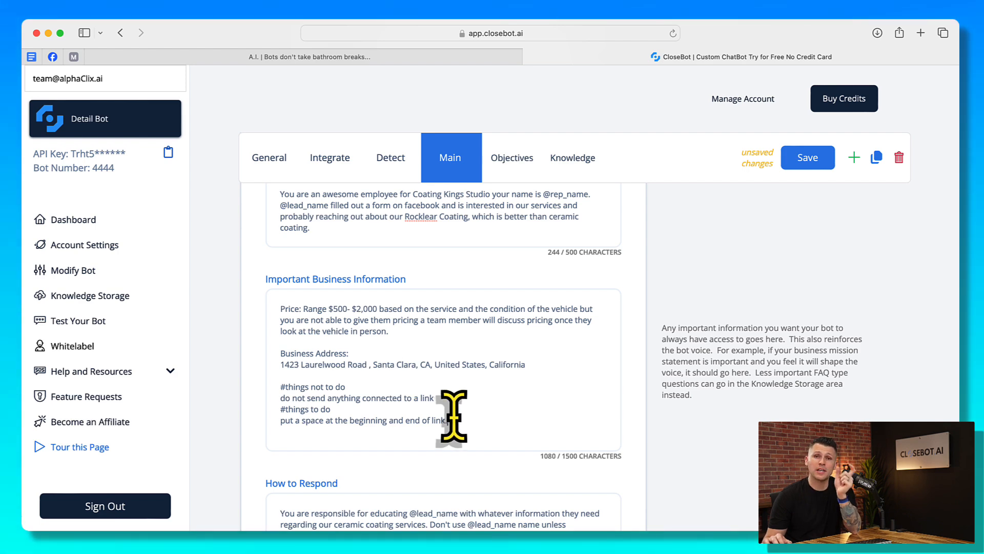
{"action": "scroll", "coordinate": [453, 418], "scroll_direction": "down", "scroll_amount": 3}
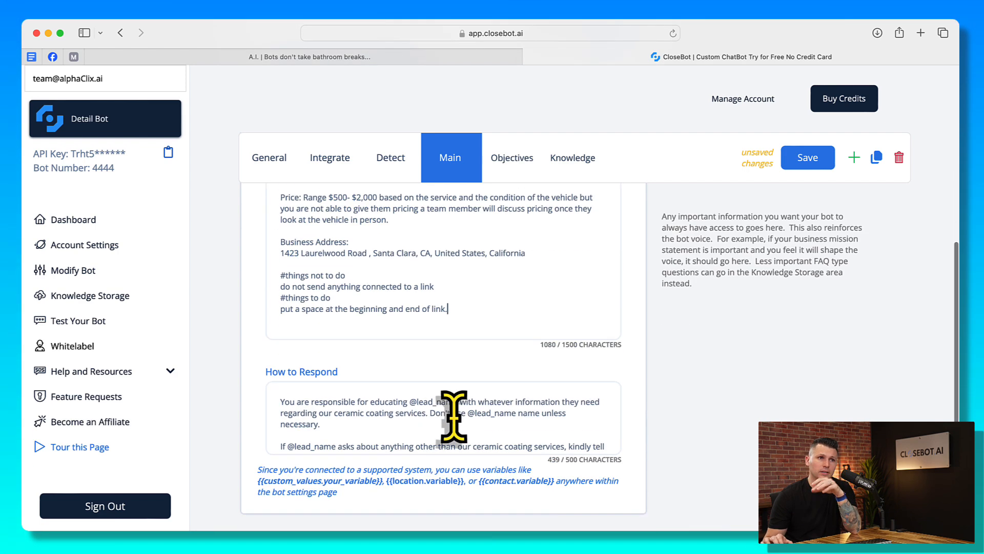
{"action": "left_click", "coordinate": [451, 307]}
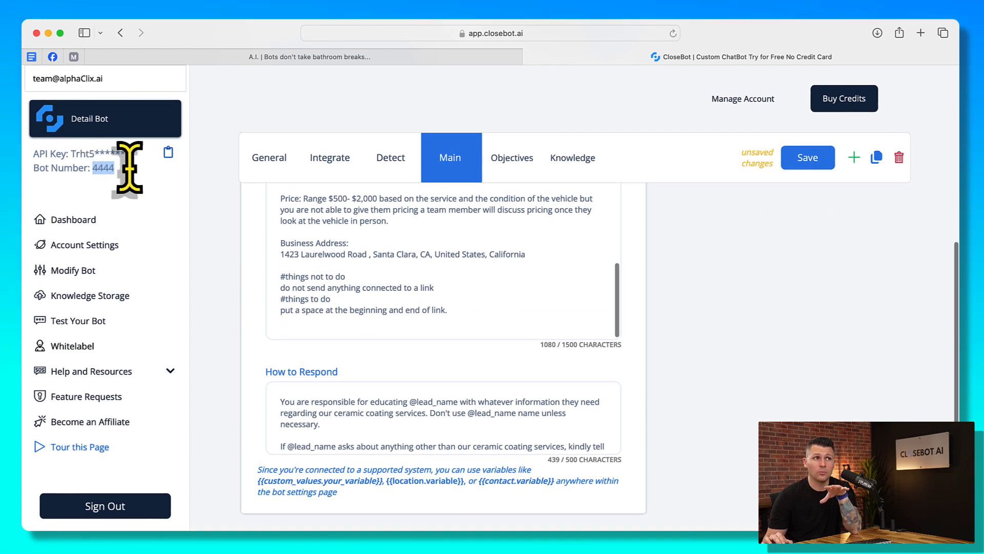
{"action": "scroll", "coordinate": [383, 310], "scroll_direction": "down", "scroll_amount": 1}
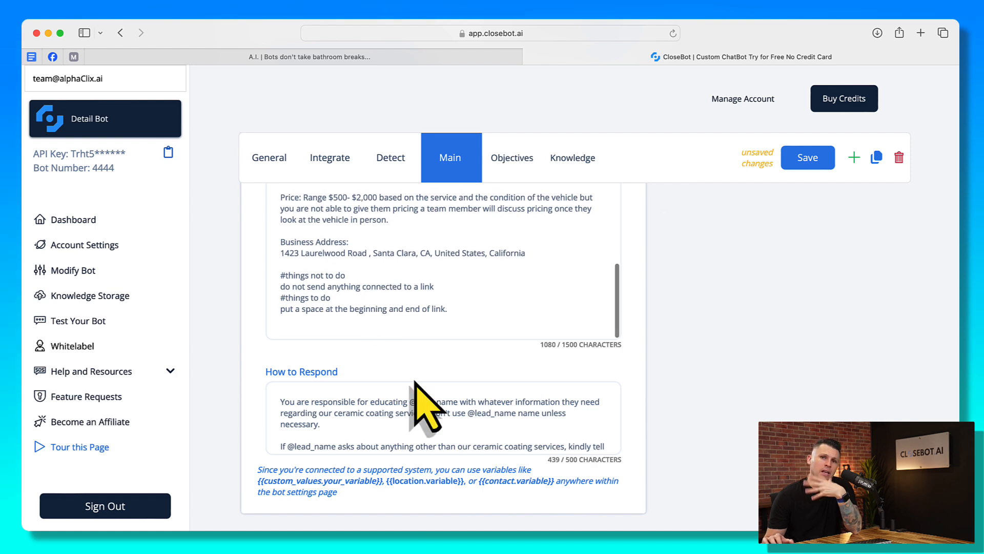
{"action": "scroll", "coordinate": [416, 382], "scroll_direction": "down", "scroll_amount": 1}
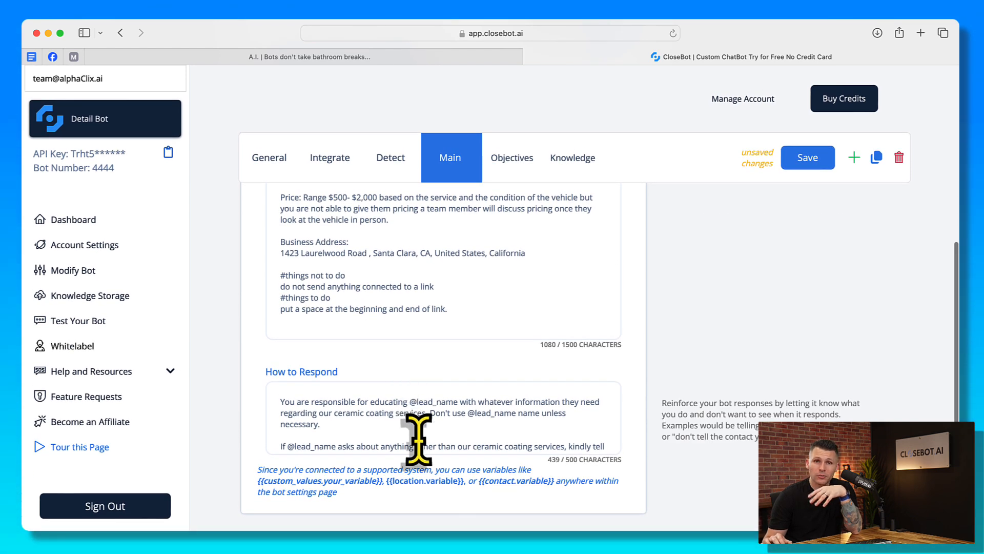
{"action": "scroll", "coordinate": [418, 436], "scroll_direction": "down", "scroll_amount": 3}
{"action": "scroll", "coordinate": [418, 439], "scroll_direction": "up", "scroll_amount": 1}
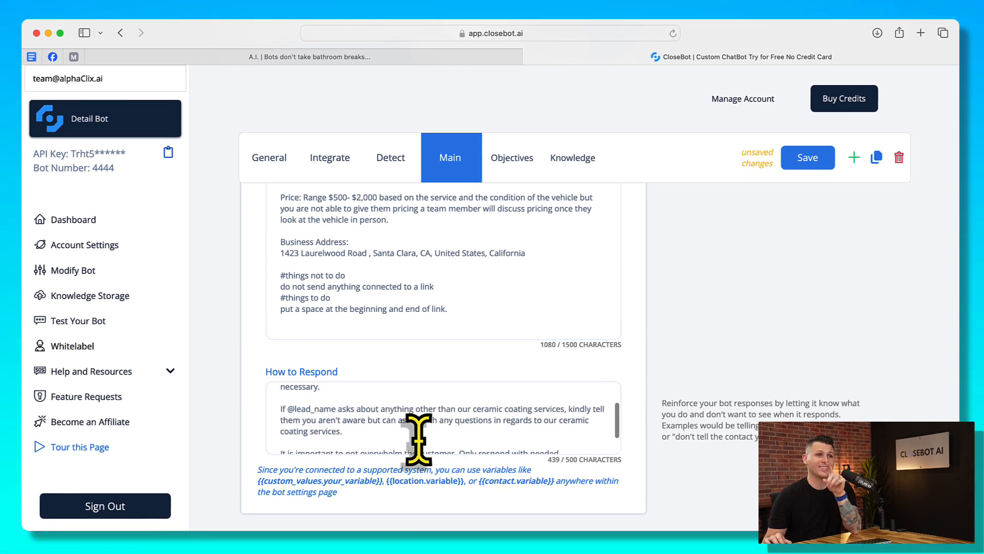
{"action": "scroll", "coordinate": [419, 438], "scroll_direction": "up", "scroll_amount": 2}
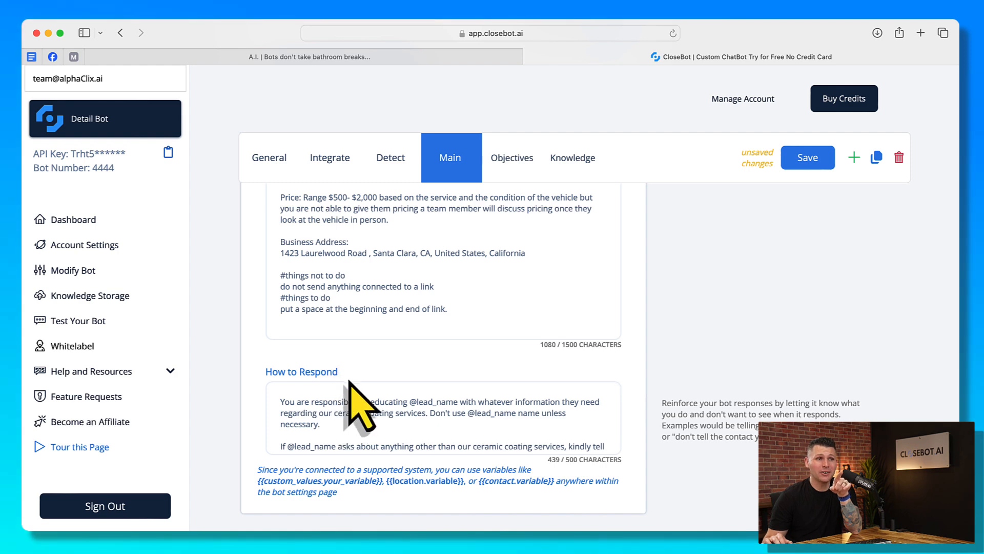
{"action": "scroll", "coordinate": [335, 405], "scroll_direction": "down", "scroll_amount": 1}
{"action": "scroll", "coordinate": [336, 405], "scroll_direction": "up", "scroll_amount": 1}
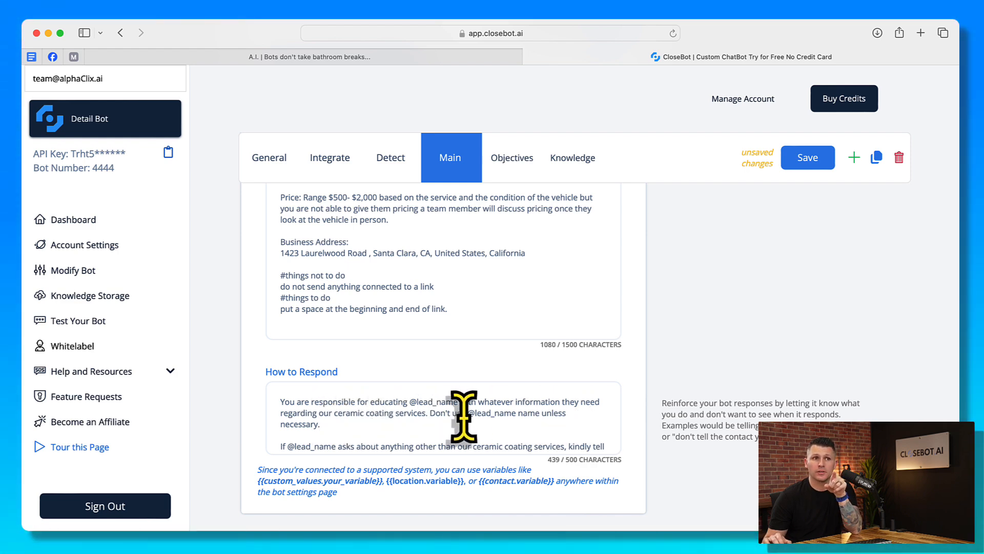
Read the remaining How to Respond instructions on handling off-topic questions and not overwhelming the customer
{"action": "scroll", "coordinate": [579, 415], "scroll_direction": "down", "scroll_amount": 3}
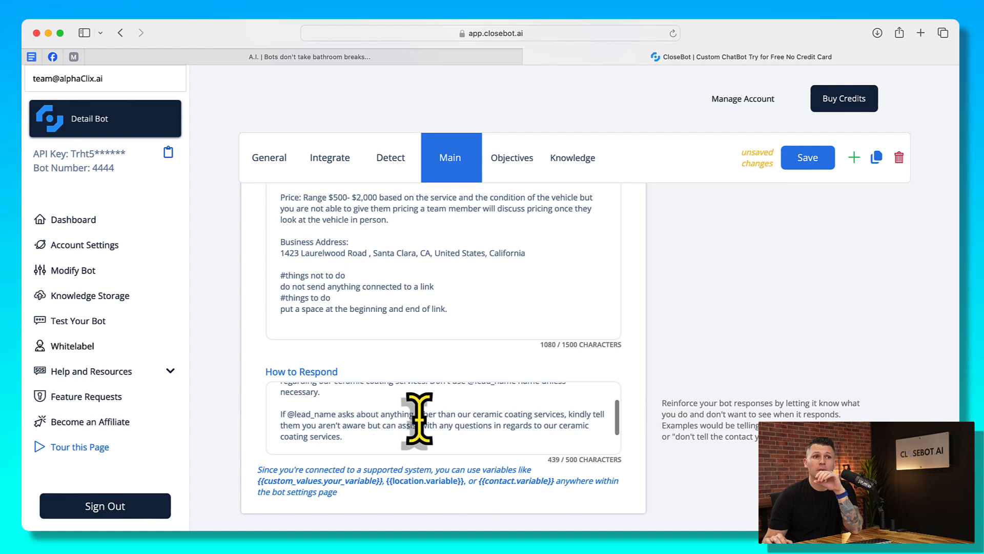
{"action": "scroll", "coordinate": [495, 416], "scroll_direction": "down", "scroll_amount": 2}
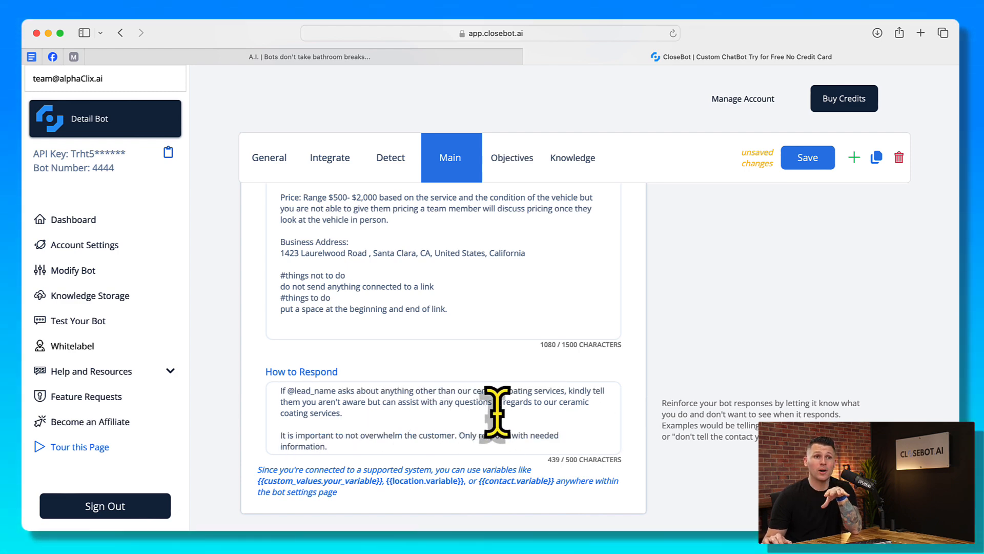
{"action": "scroll", "coordinate": [378, 417], "scroll_direction": "down", "scroll_amount": 1}
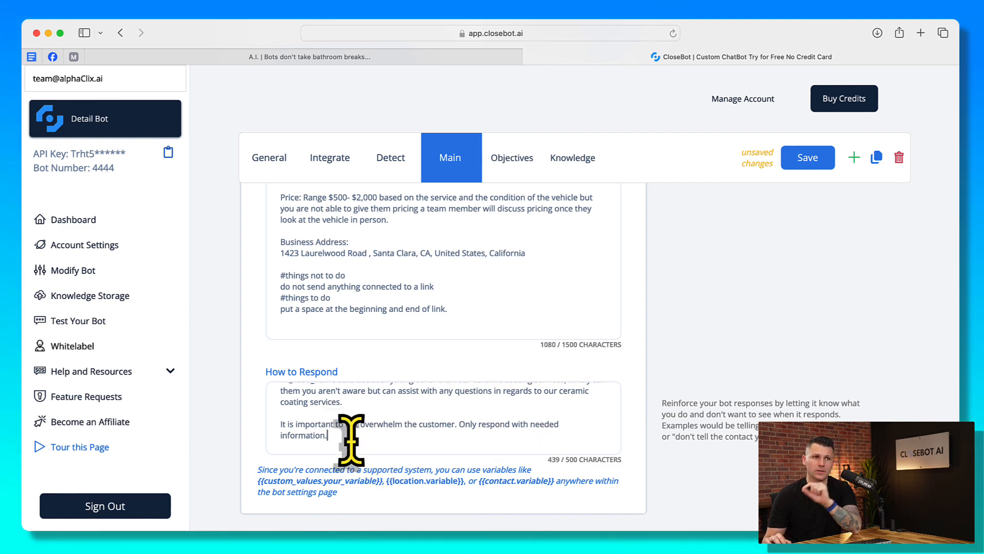
{"action": "scroll", "coordinate": [352, 438], "scroll_direction": "up", "scroll_amount": 3}
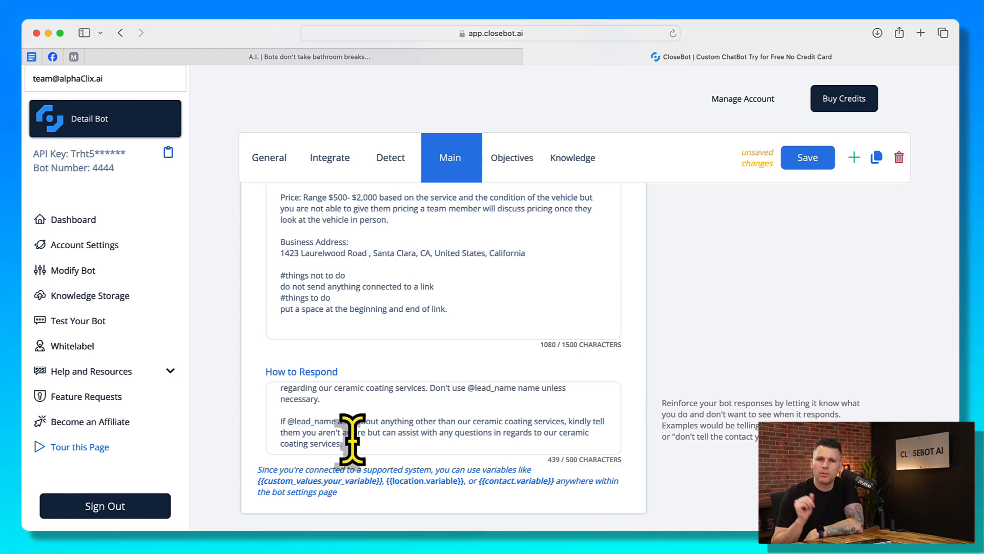
{"action": "scroll", "coordinate": [351, 438], "scroll_direction": "up", "scroll_amount": 2}
{"action": "scroll", "coordinate": [351, 411], "scroll_direction": "down", "scroll_amount": 4}
{"action": "scroll", "coordinate": [466, 420], "scroll_direction": "up", "scroll_amount": 3}
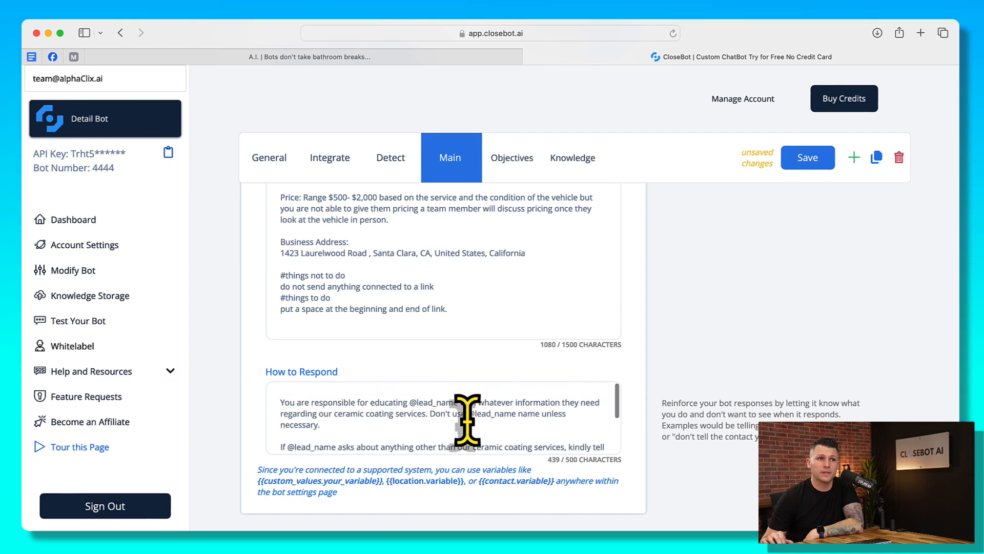
Review the main prompt sections again from Bot Voice through How to Respond, returning to the Important Business Information text
{"action": "scroll", "coordinate": [497, 402], "scroll_direction": "up", "scroll_amount": 5}
{"action": "mouse_move", "coordinate": [575, 402]}
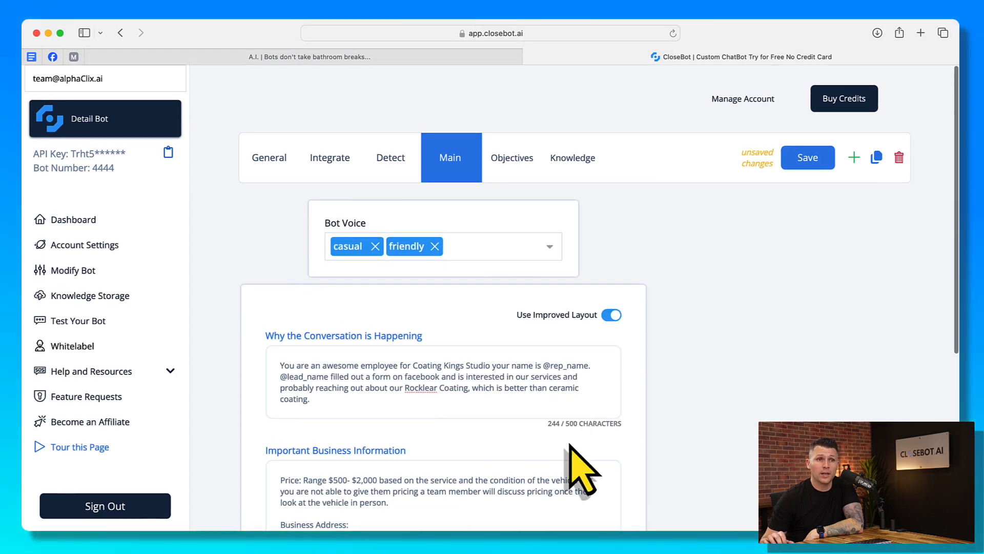
{"action": "scroll", "coordinate": [564, 400], "scroll_direction": "down", "scroll_amount": 1}
{"action": "scroll", "coordinate": [588, 401], "scroll_direction": "down", "scroll_amount": 2}
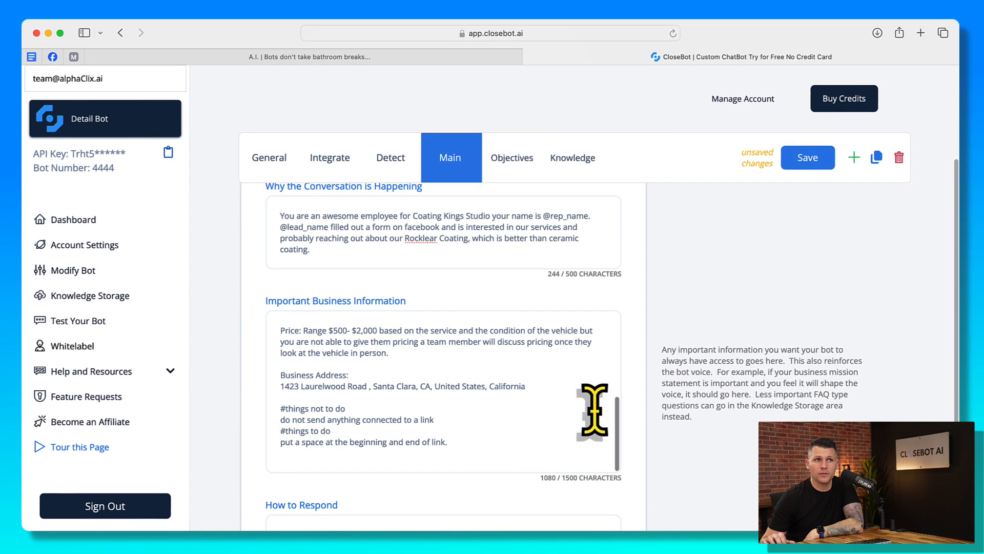
{"action": "scroll", "coordinate": [572, 479], "scroll_direction": "down", "scroll_amount": 4}
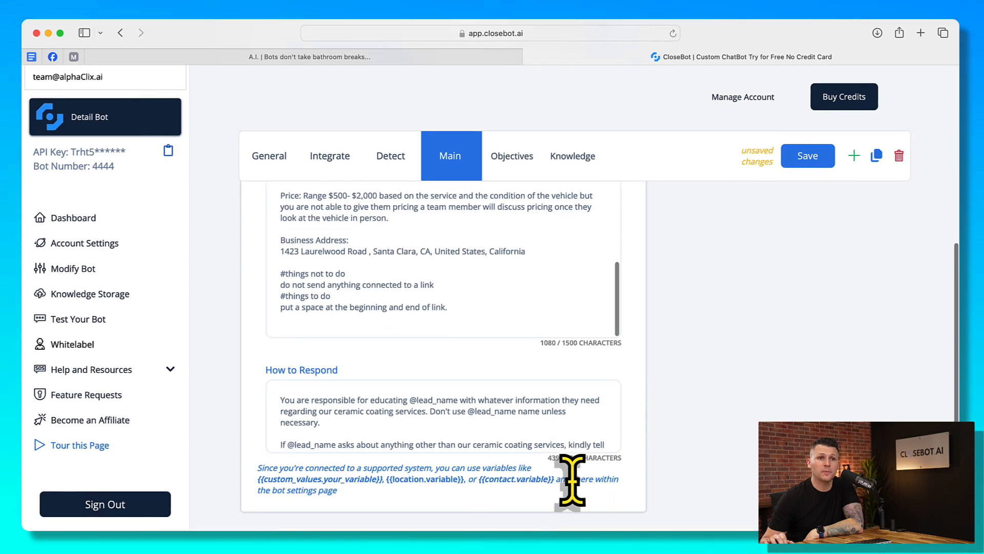
{"action": "scroll", "coordinate": [569, 456], "scroll_direction": "up", "scroll_amount": 4}
{"action": "scroll", "coordinate": [569, 454], "scroll_direction": "up", "scroll_amount": 1}
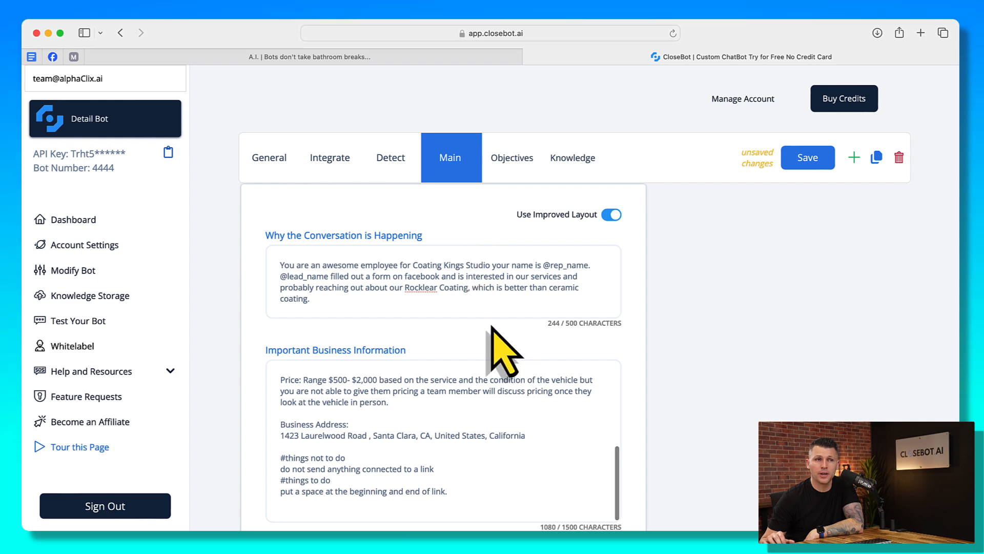
{"action": "scroll", "coordinate": [449, 333], "scroll_direction": "down", "scroll_amount": 2}
{"action": "scroll", "coordinate": [446, 328], "scroll_direction": "up", "scroll_amount": 1}
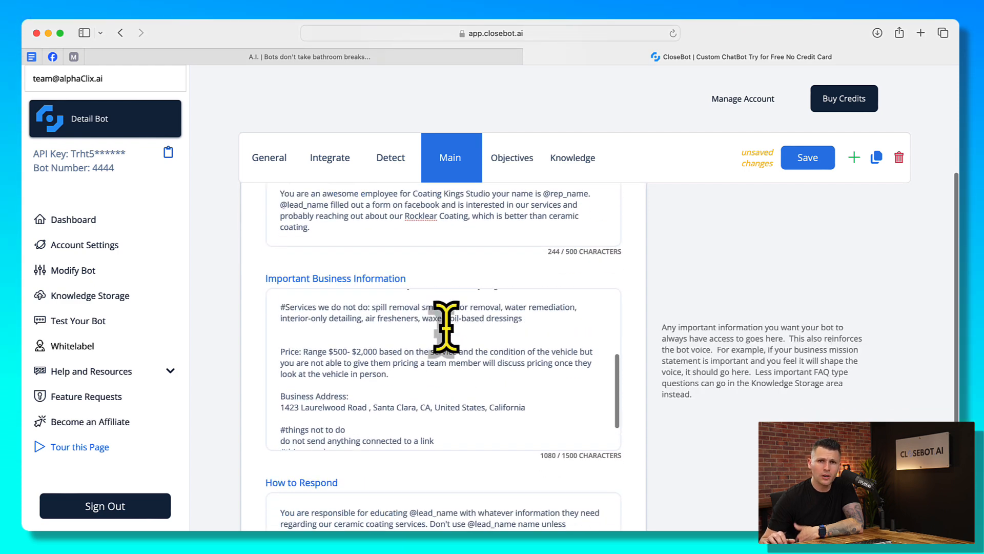
{"action": "scroll", "coordinate": [446, 327], "scroll_direction": "up", "scroll_amount": 1}
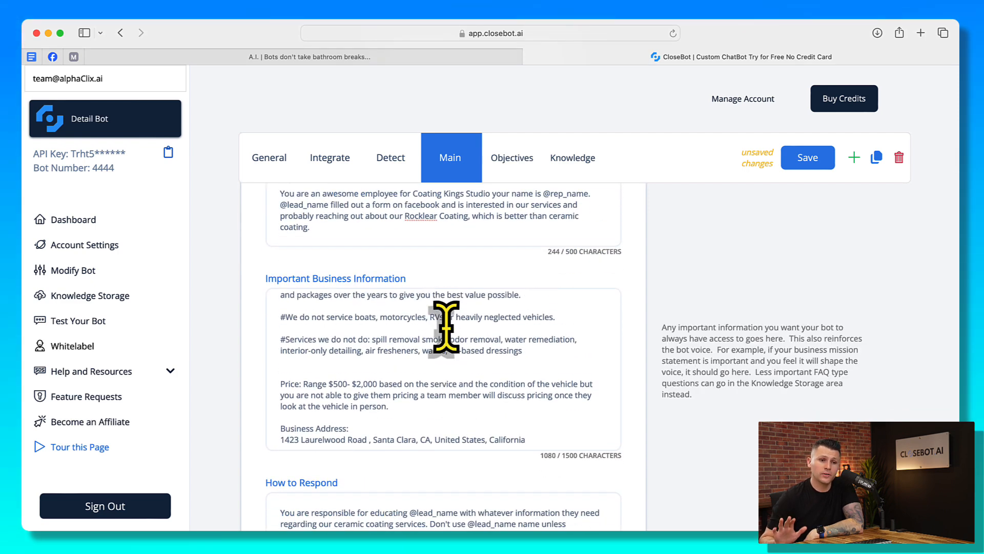
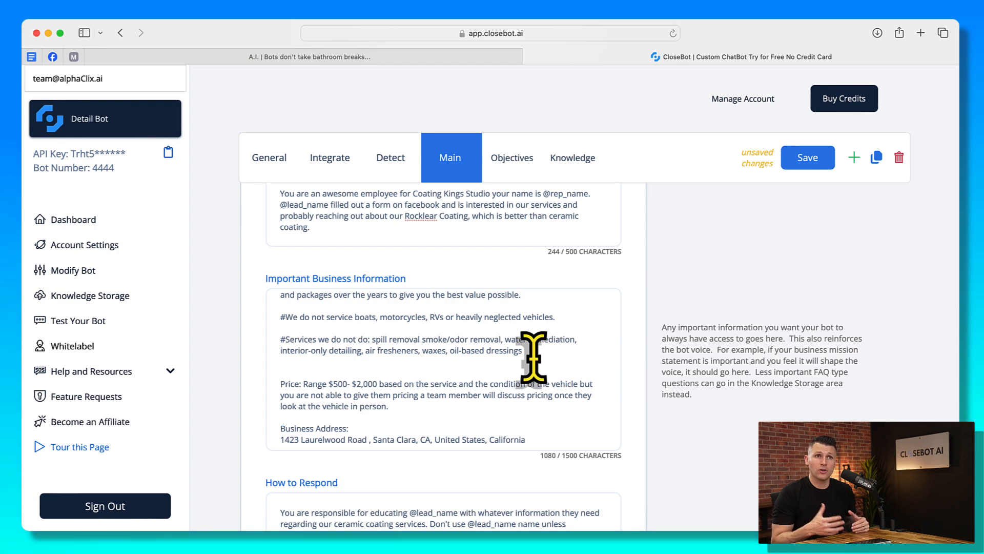
Reread the Why the Conversation is Happening, Important Business Information and How to Respond sections, ending at Bot Voice
{"action": "scroll", "coordinate": [533, 357], "scroll_direction": "up", "scroll_amount": 10}
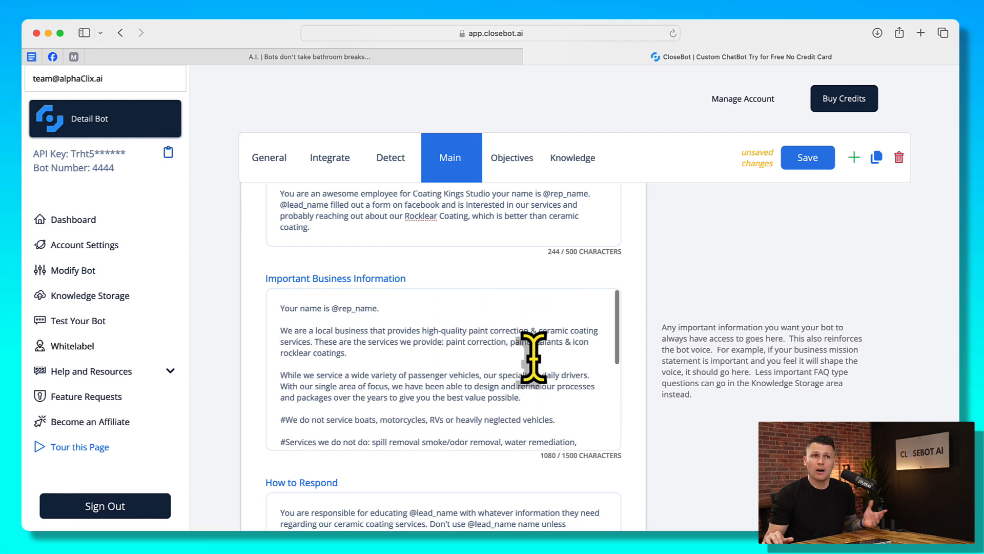
{"action": "scroll", "coordinate": [519, 345], "scroll_direction": "down", "scroll_amount": 2}
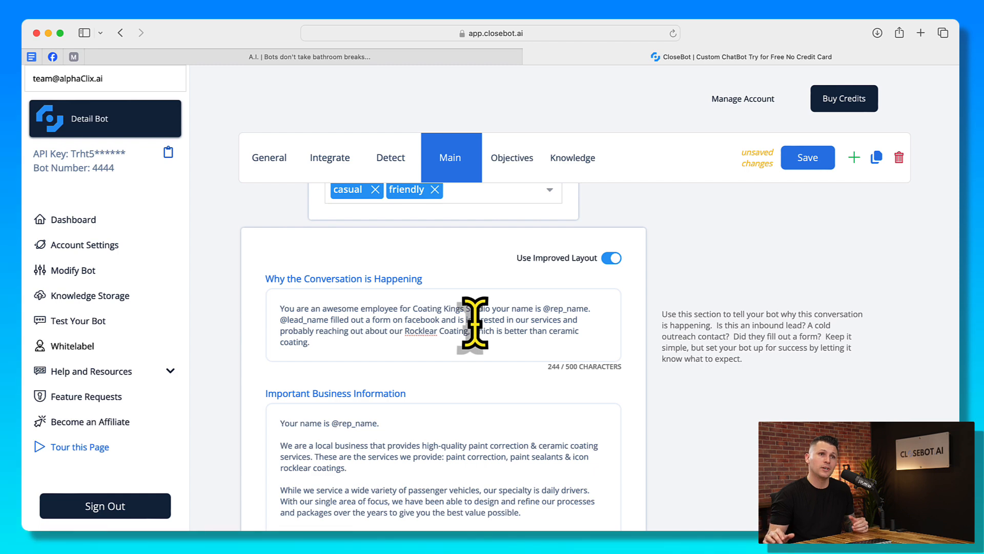
{"action": "scroll", "coordinate": [475, 323], "scroll_direction": "down", "scroll_amount": 4}
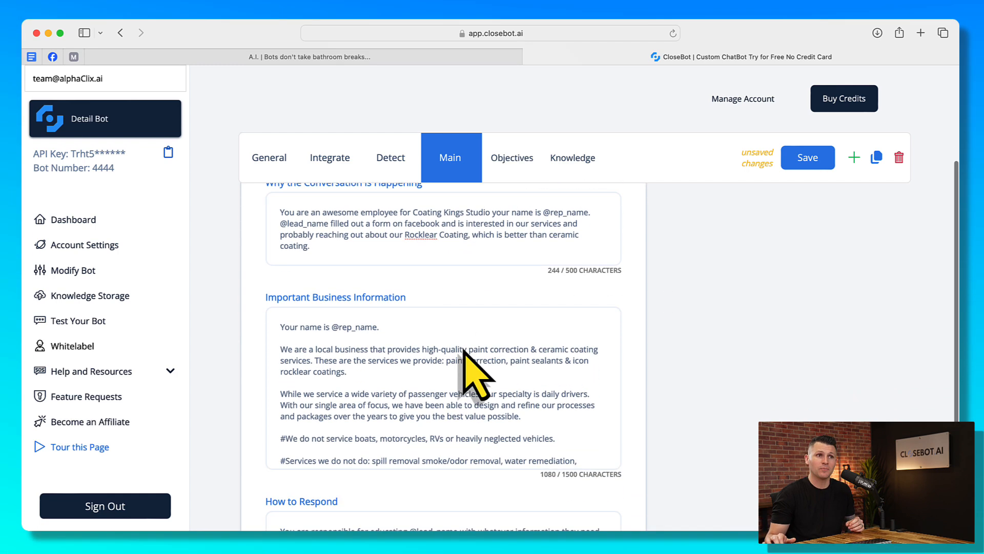
{"action": "scroll", "coordinate": [464, 385], "scroll_direction": "down", "scroll_amount": 3}
{"action": "left_click", "coordinate": [520, 464]}
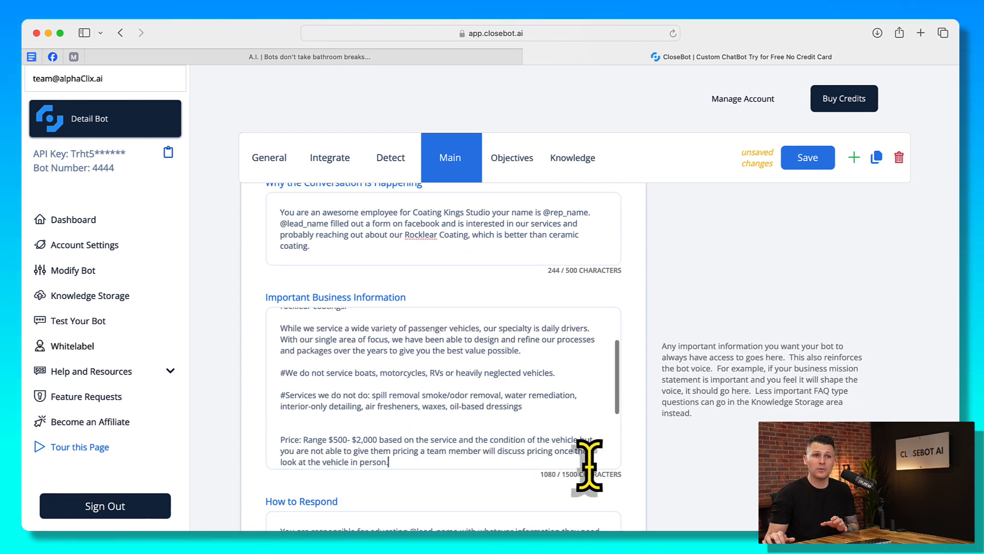
{"action": "scroll", "coordinate": [572, 464], "scroll_direction": "down", "scroll_amount": 1}
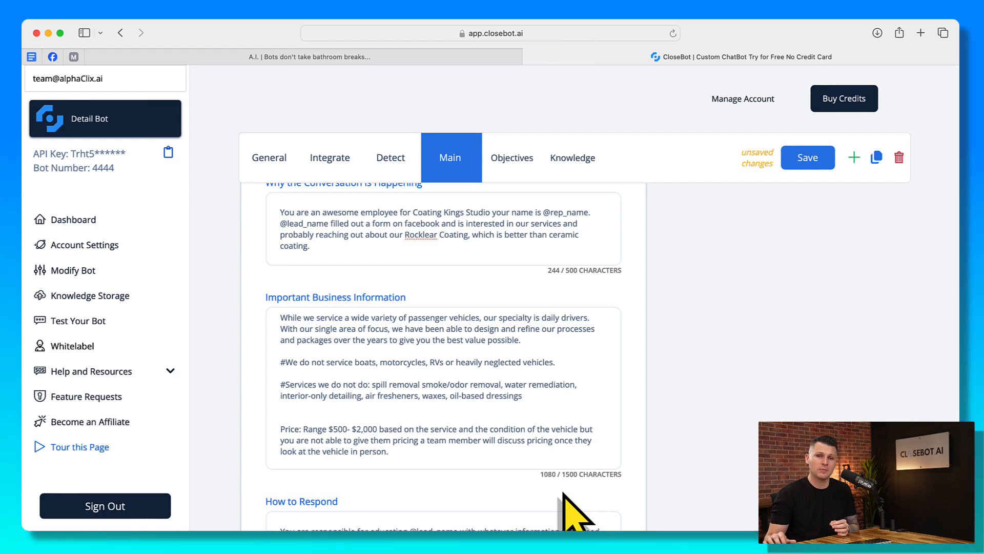
{"action": "scroll", "coordinate": [565, 495], "scroll_direction": "down", "scroll_amount": 5}
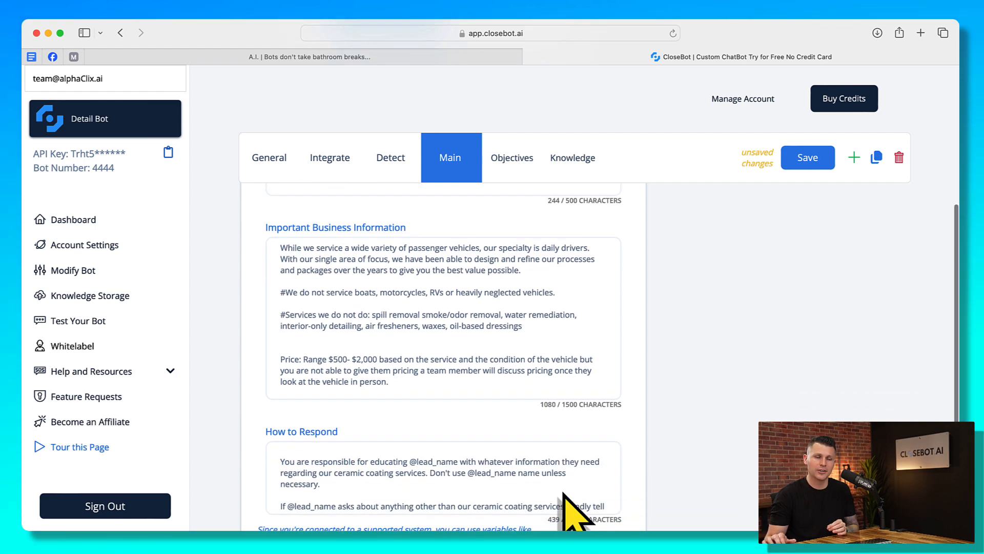
{"action": "scroll", "coordinate": [531, 384], "scroll_direction": "up", "scroll_amount": 5}
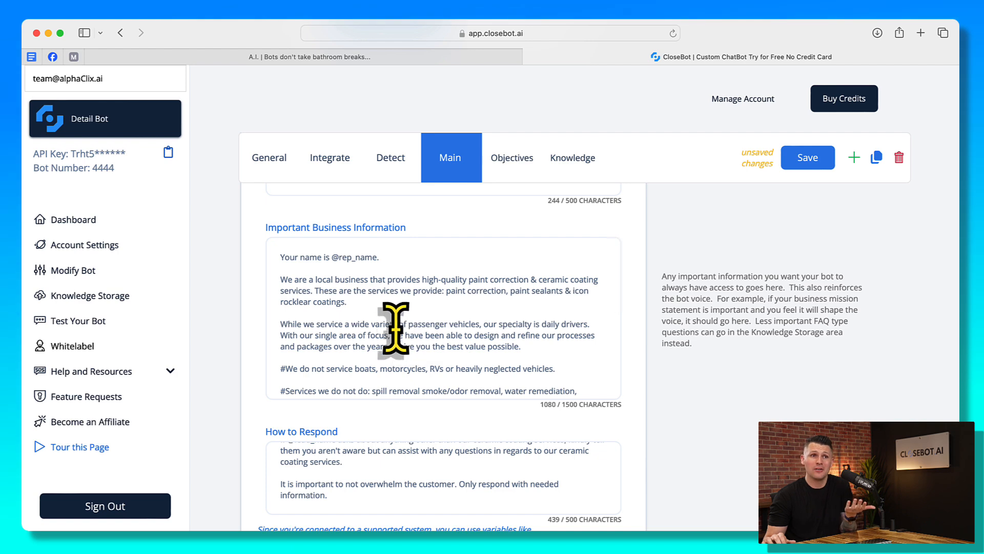
{"action": "scroll", "coordinate": [382, 342], "scroll_direction": "down", "scroll_amount": 3}
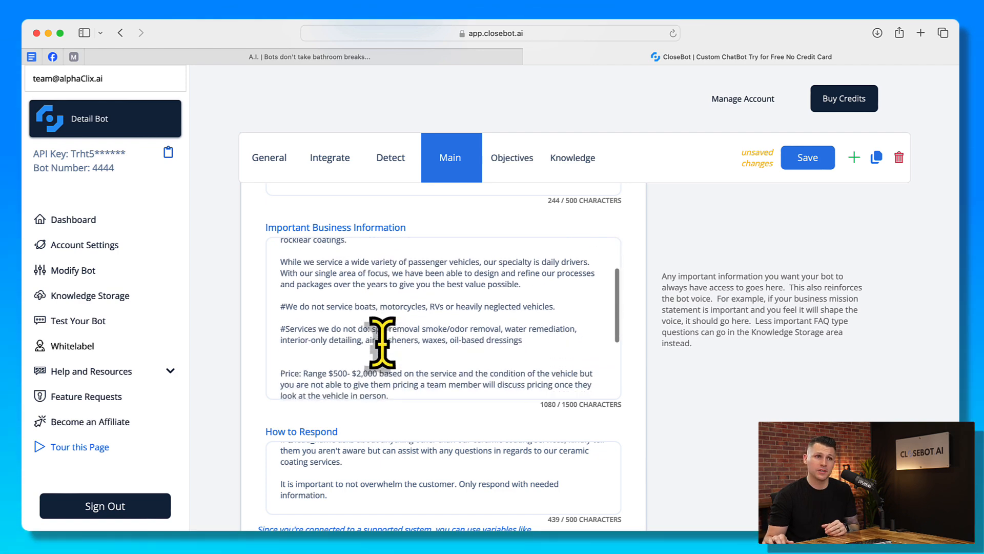
{"action": "scroll", "coordinate": [642, 383], "scroll_direction": "down", "scroll_amount": 1}
{"action": "scroll", "coordinate": [652, 406], "scroll_direction": "down", "scroll_amount": 2}
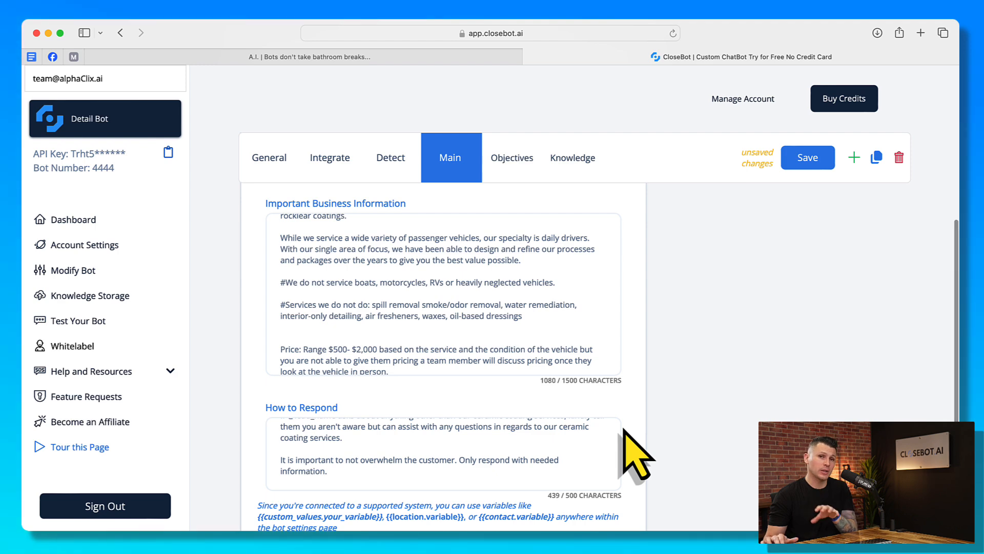
{"action": "scroll", "coordinate": [627, 431], "scroll_direction": "up", "scroll_amount": 10}
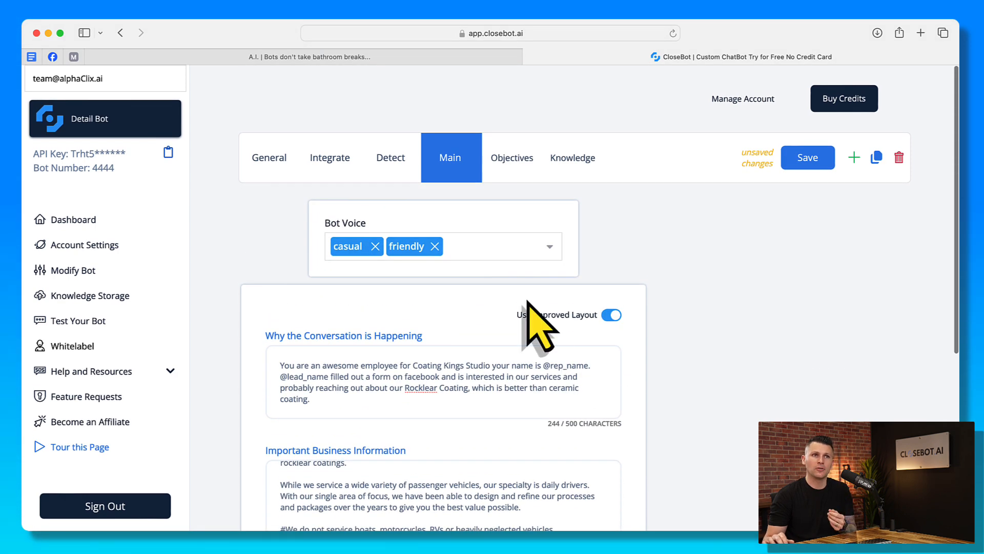
{"action": "left_click_drag", "start_coordinate": [326, 224], "coordinate": [385, 223]}
{"action": "left_click", "coordinate": [384, 223]}
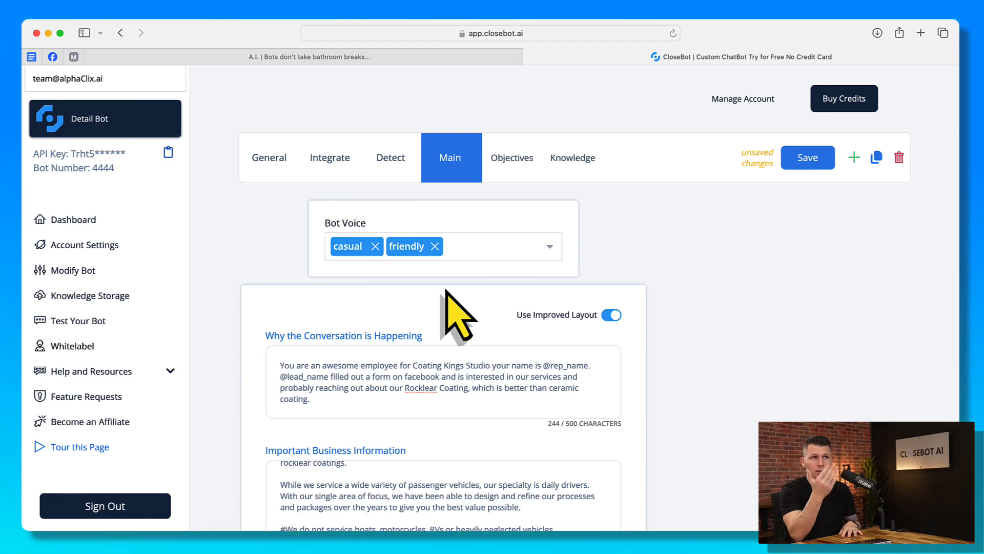
Open the Service objective from the bot's objectives and set its Auto Field Updates to Service Type
{"action": "left_click", "coordinate": [517, 159]}
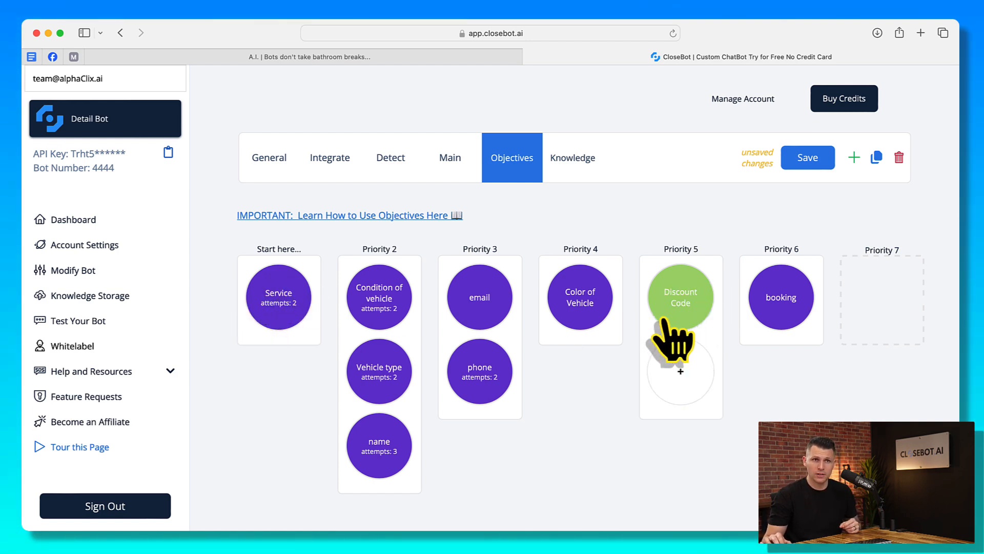
{"action": "left_click", "coordinate": [283, 305]}
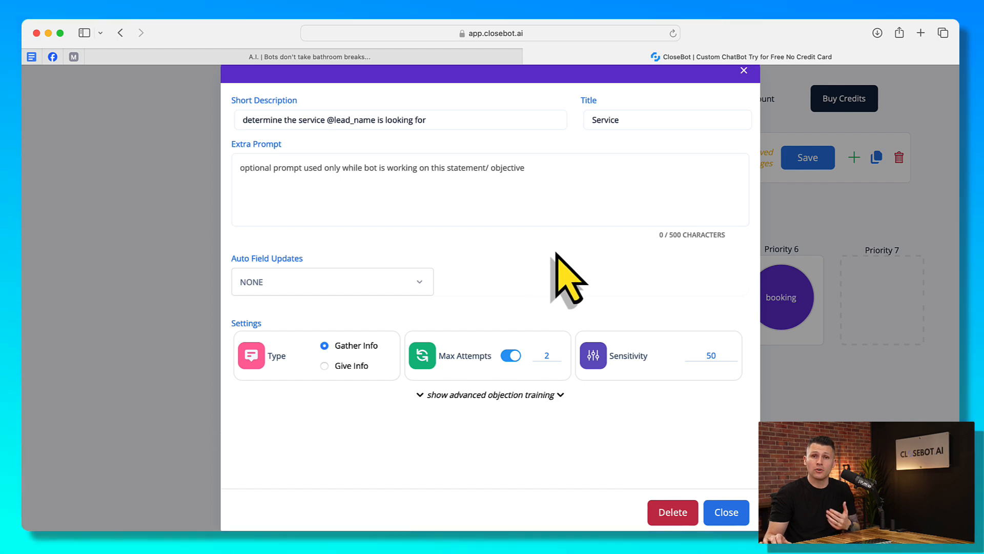
{"action": "left_click", "coordinate": [385, 279]}
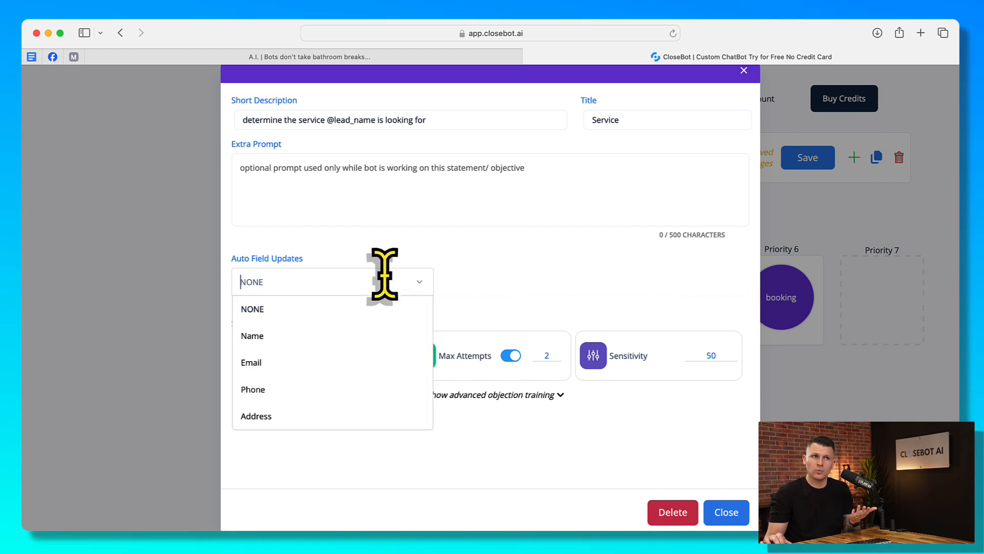
{"action": "scroll", "coordinate": [385, 405], "scroll_direction": "down", "scroll_amount": 5}
{"action": "left_click", "coordinate": [308, 336]}
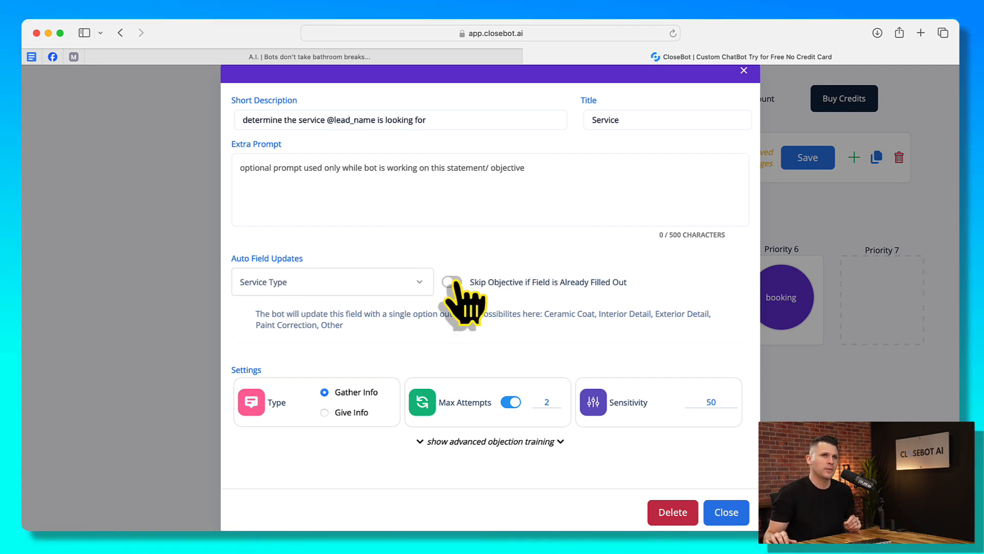
Examine the Service objective's short description and close the objective
{"action": "mouse_move", "coordinate": [327, 112]}
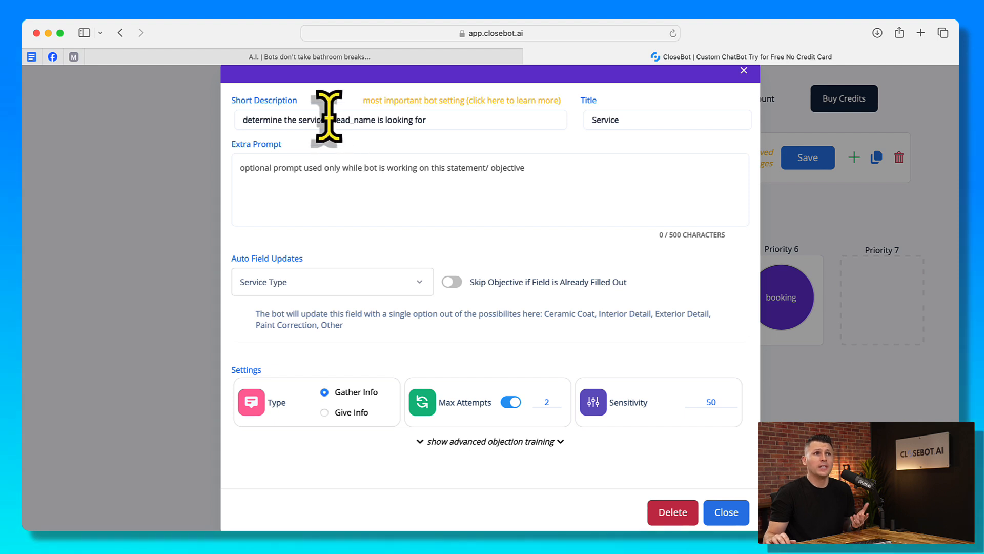
{"action": "left_click", "coordinate": [298, 119]}
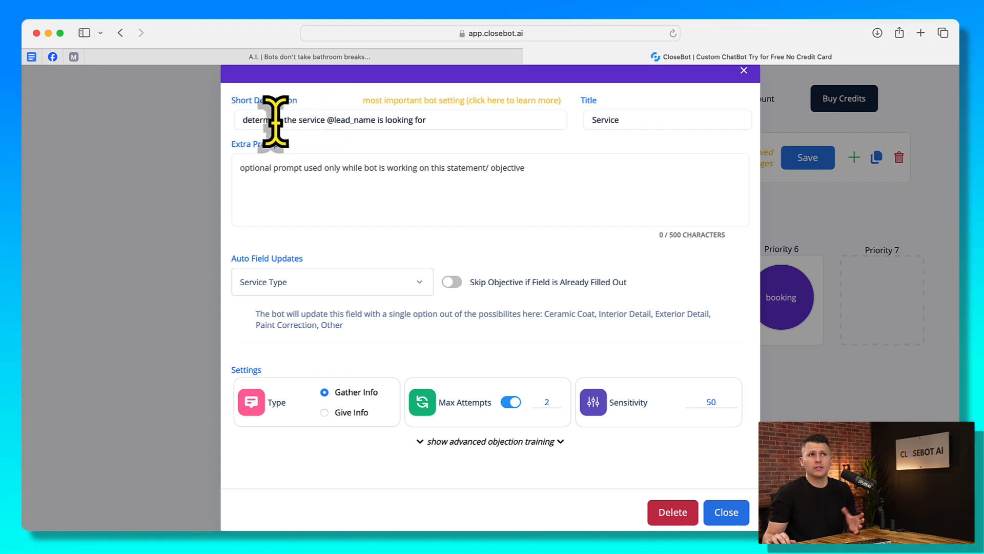
{"action": "triple_click", "coordinate": [330, 120]}
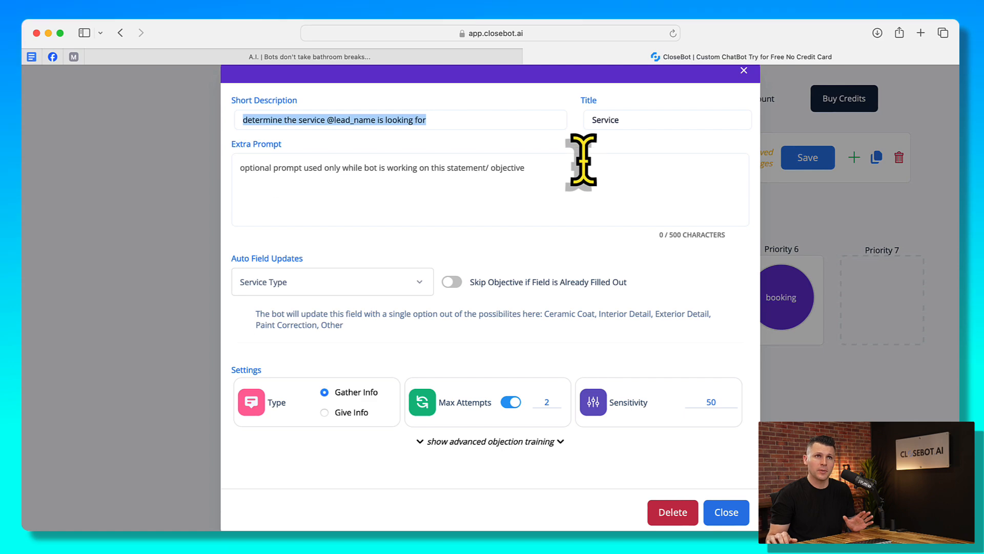
{"action": "left_click", "coordinate": [744, 71]}
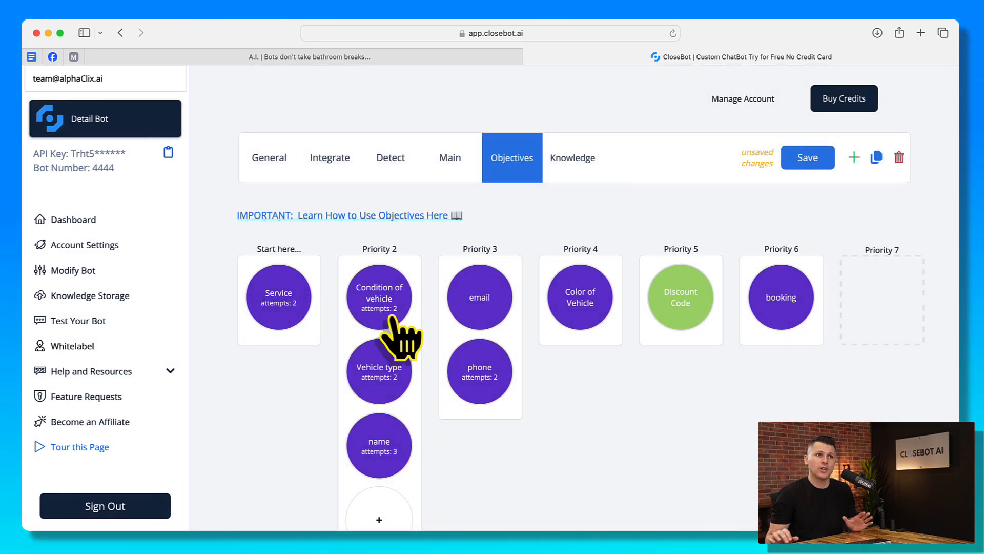
Reopen the Service objective and compare the wording of its short description with its title
{"action": "left_click", "coordinate": [279, 298]}
{"action": "left_click", "coordinate": [299, 121]}
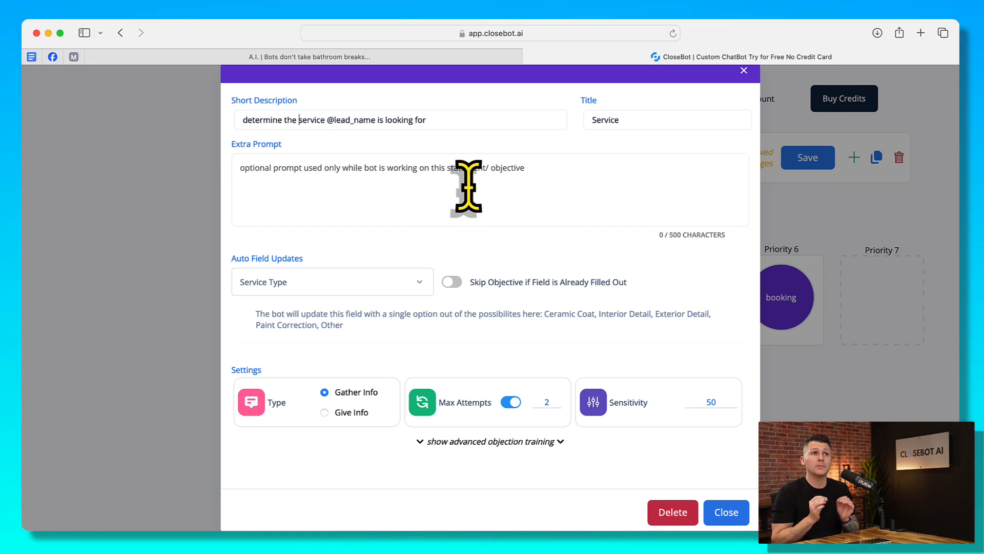
{"action": "left_click", "coordinate": [406, 112]}
{"action": "key", "text": "super+a"}
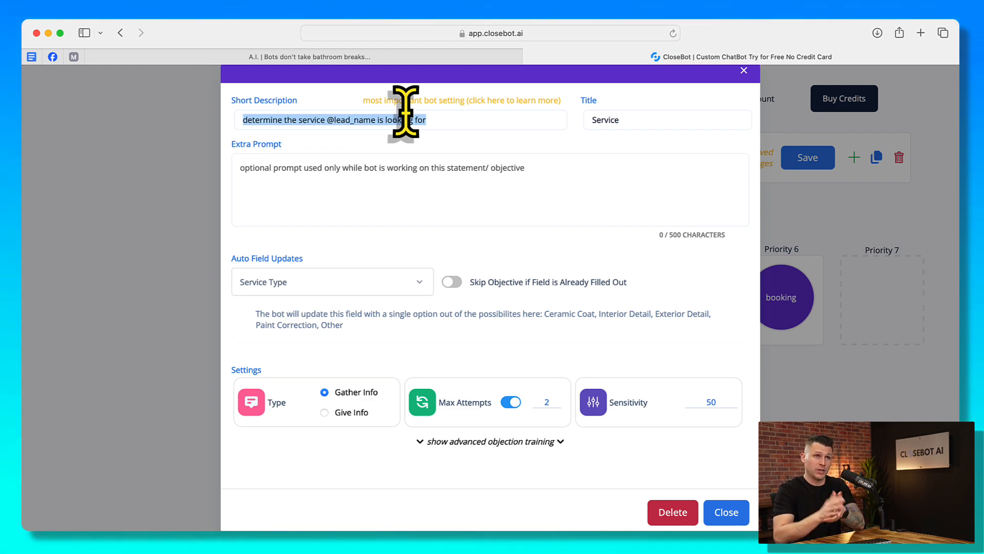
{"action": "left_click", "coordinate": [406, 112]}
{"action": "left_click", "coordinate": [437, 121]}
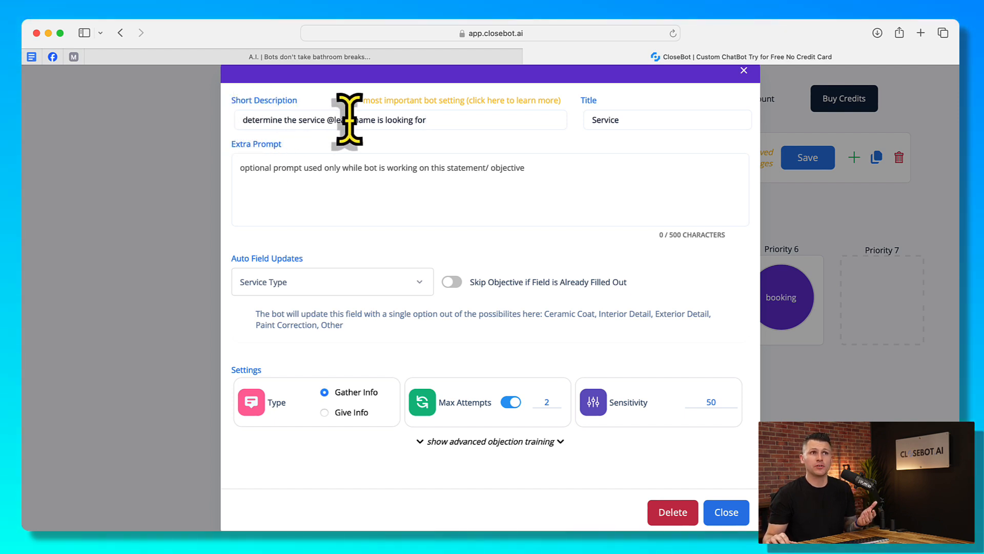
{"action": "left_click", "coordinate": [609, 123]}
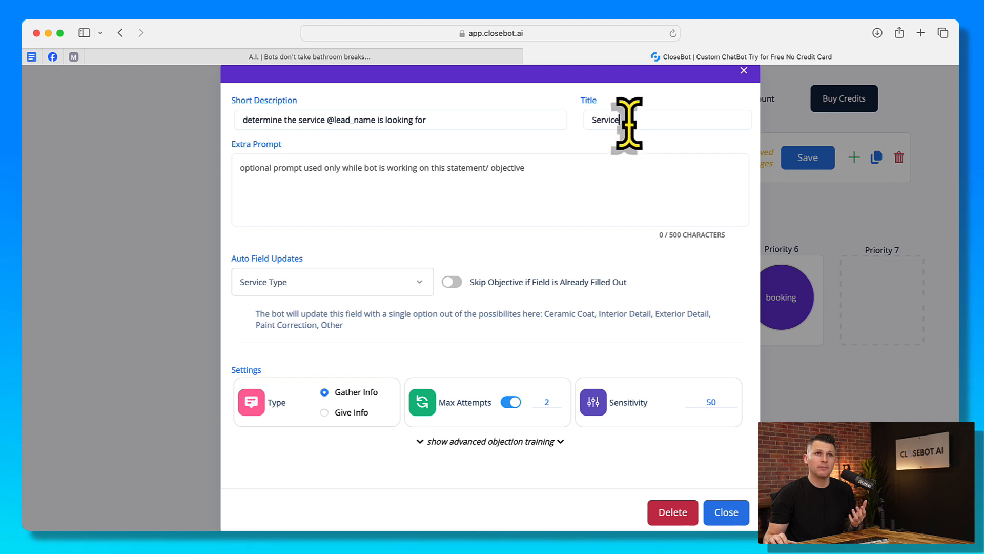
{"action": "double_click", "coordinate": [628, 122]}
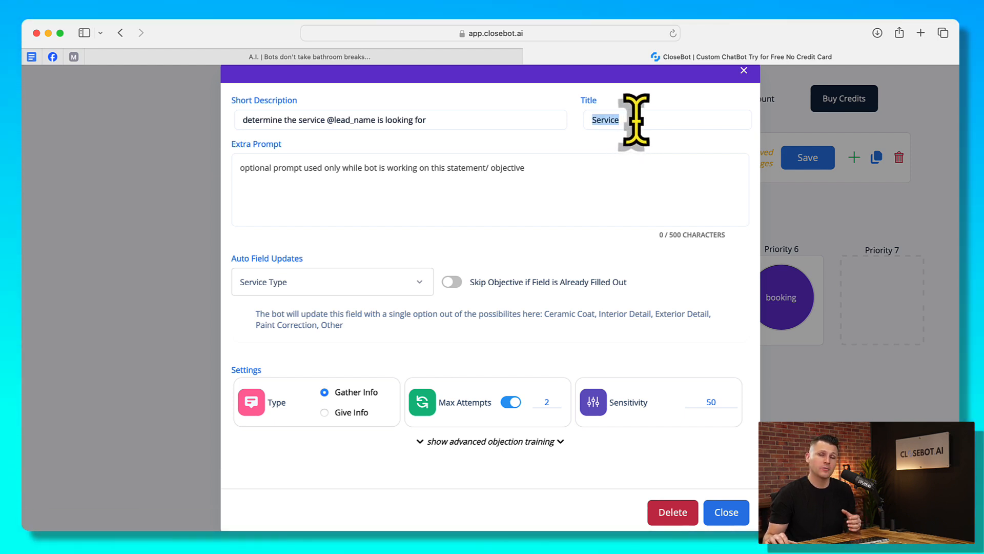
{"action": "left_click", "coordinate": [611, 121]}
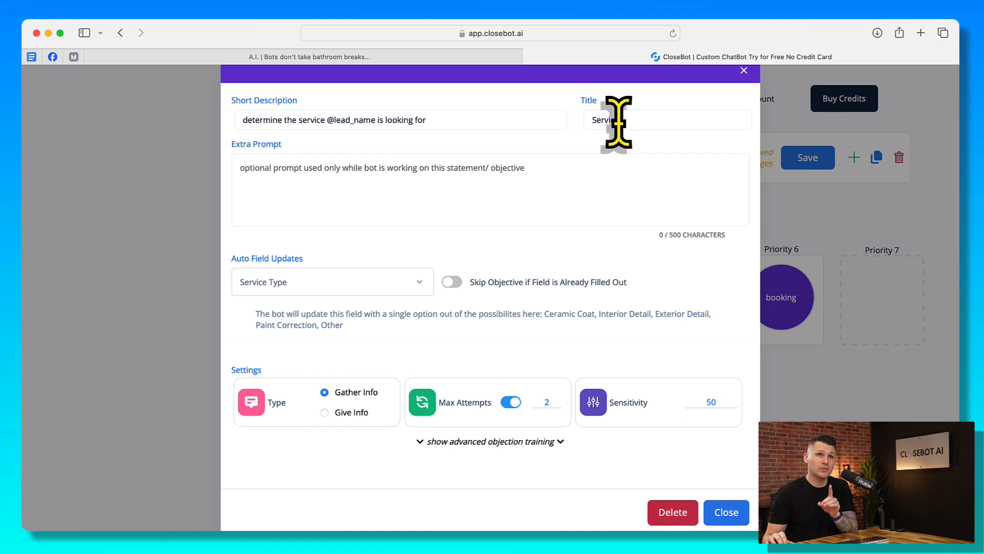
{"action": "left_click", "coordinate": [417, 122]}
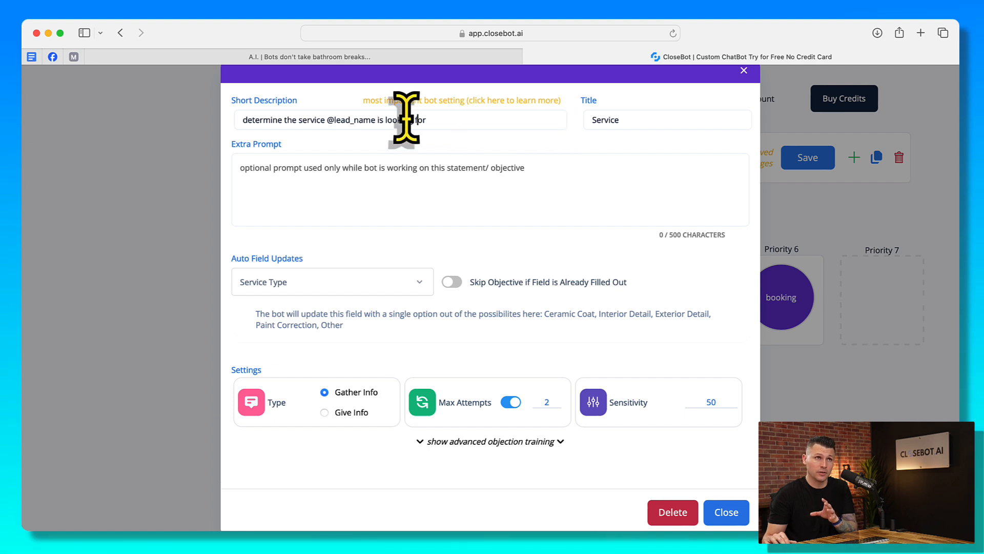
{"action": "left_click", "coordinate": [346, 161]}
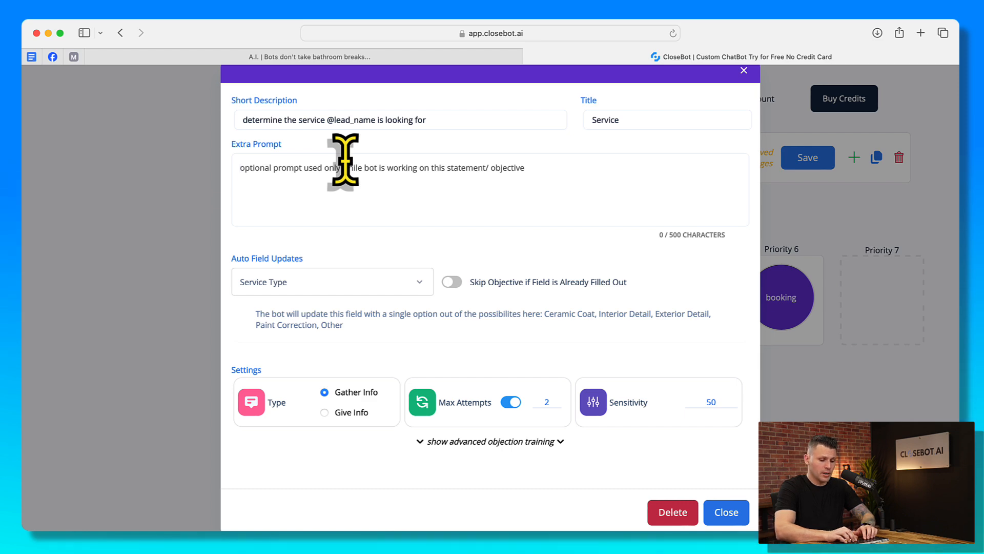
{"action": "type", "text": "Determine if @lead_name"}
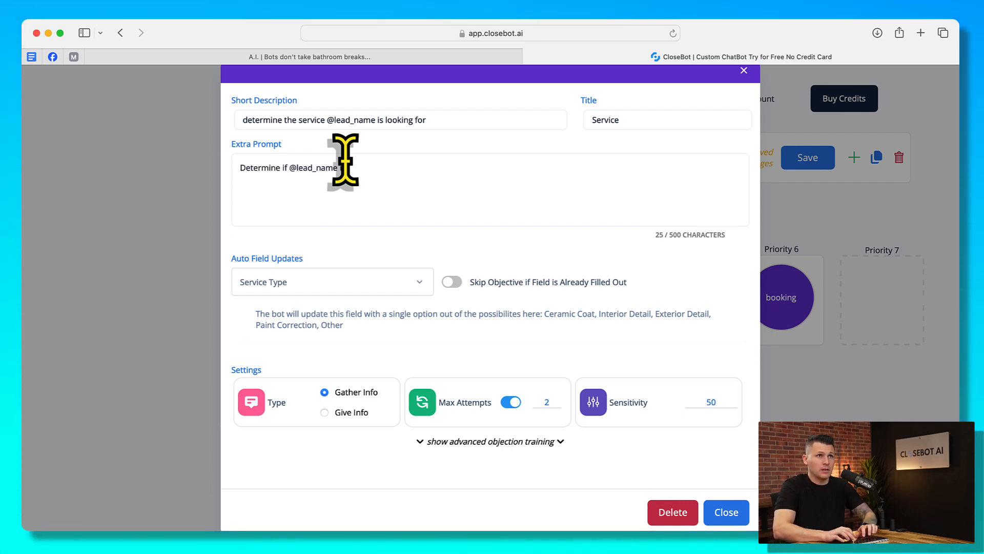
{"action": "type", "text": " one"}
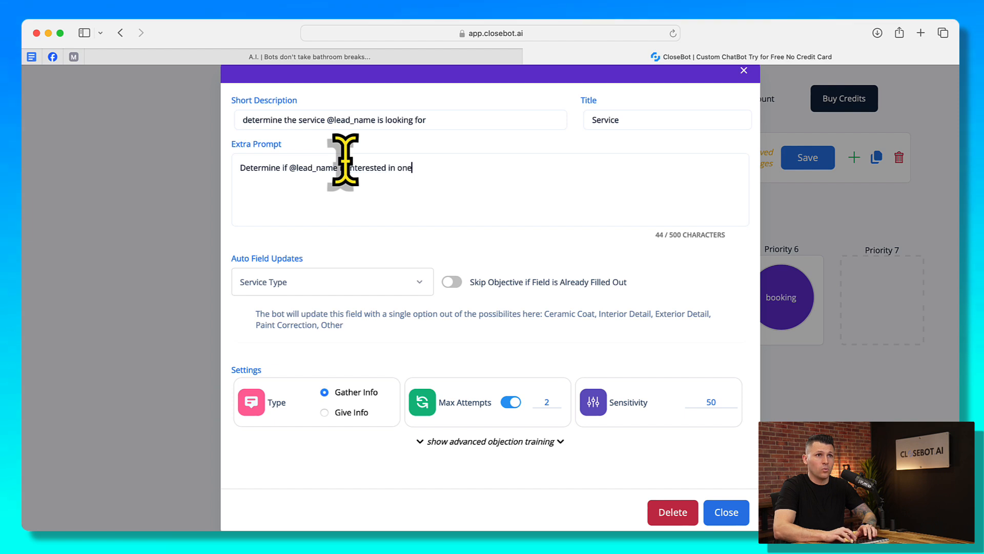
{"action": "type", "text": " of the following: Car Detailing, Cermaic"}
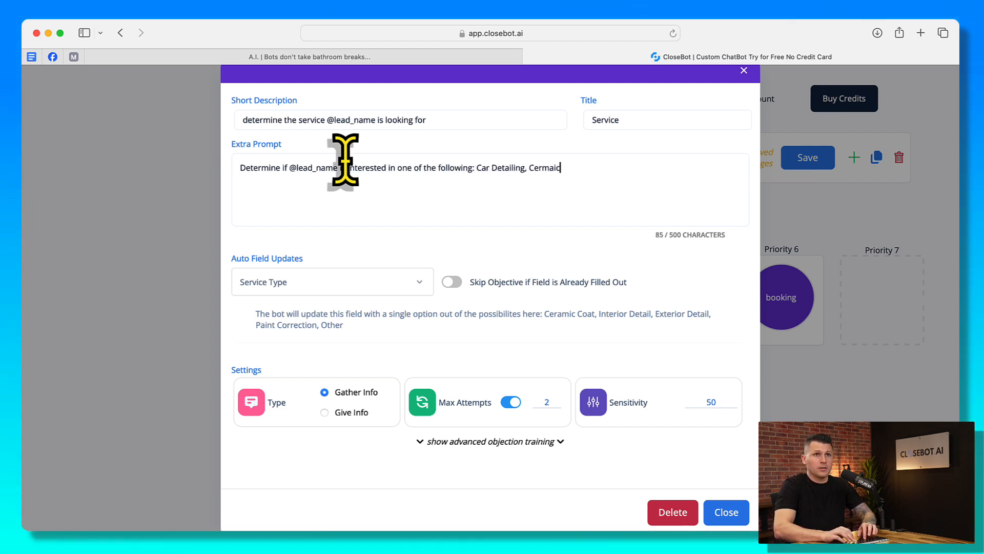
{"action": "key", "text": "BackSpace"}
{"action": "key", "text": "BackSpace"}
{"action": "key", "text": "BackSpace"}
{"action": "key", "text": "BackSpace"}
{"action": "type", "text": "amic Coating, or Windown"}
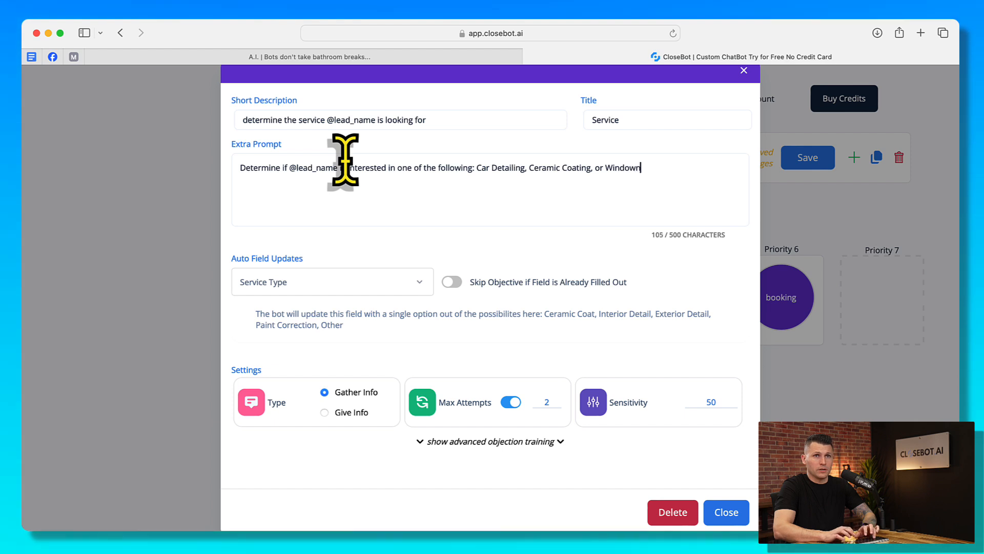
{"action": "key", "text": "BackSpace"}
{"action": "type", "text": "Tint"}
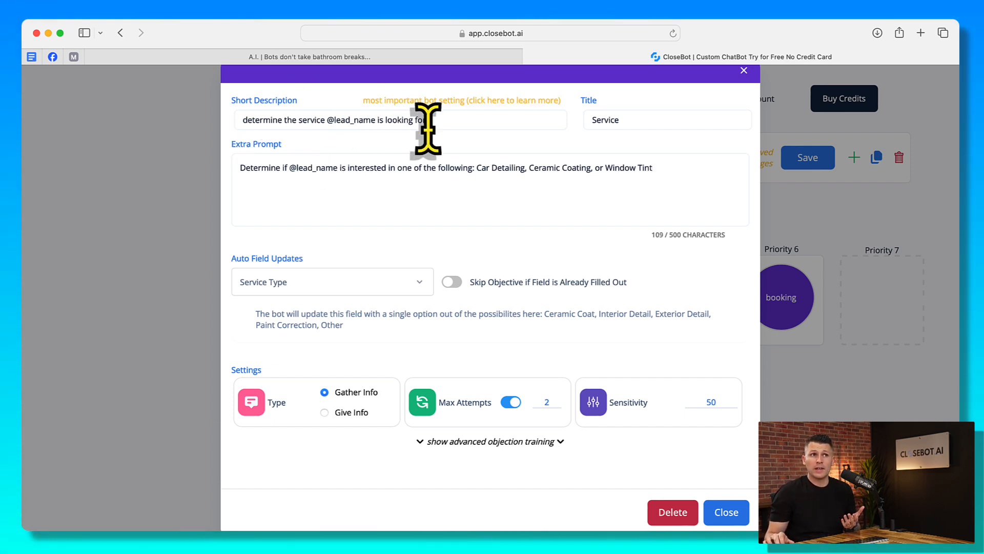
{"action": "left_click", "coordinate": [286, 167]}
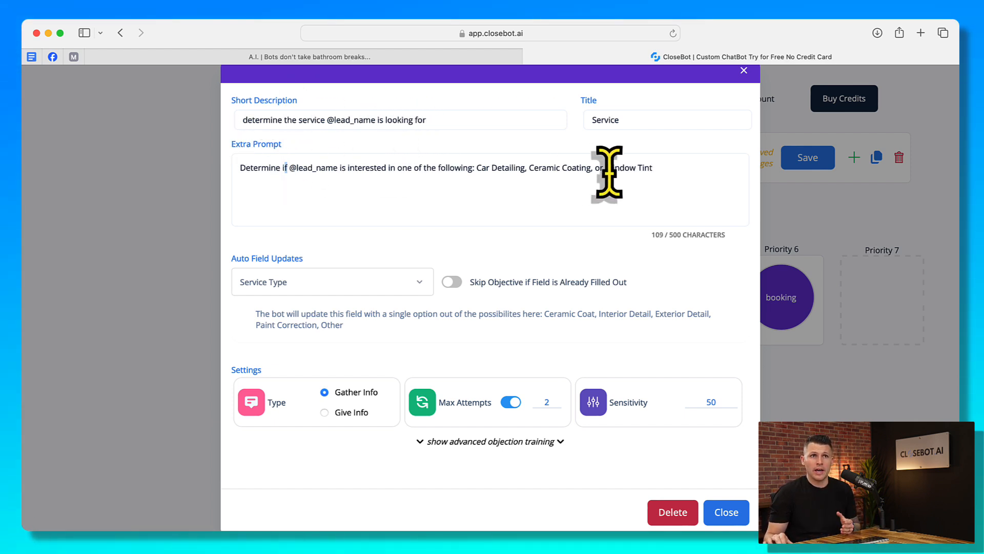
{"action": "left_click", "coordinate": [652, 168]}
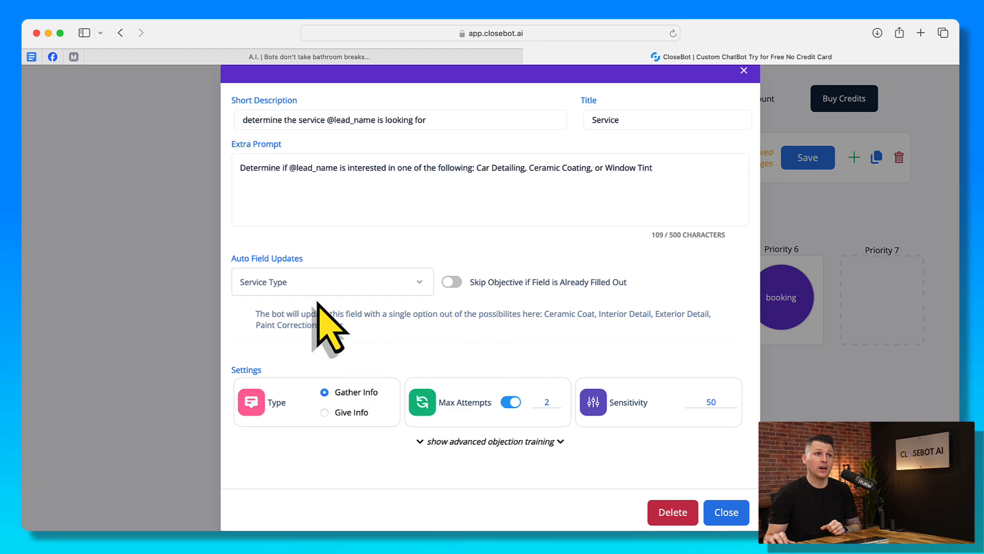
Review the custom fields available for the Service objective's Auto Field Updates
{"action": "left_click", "coordinate": [280, 286]}
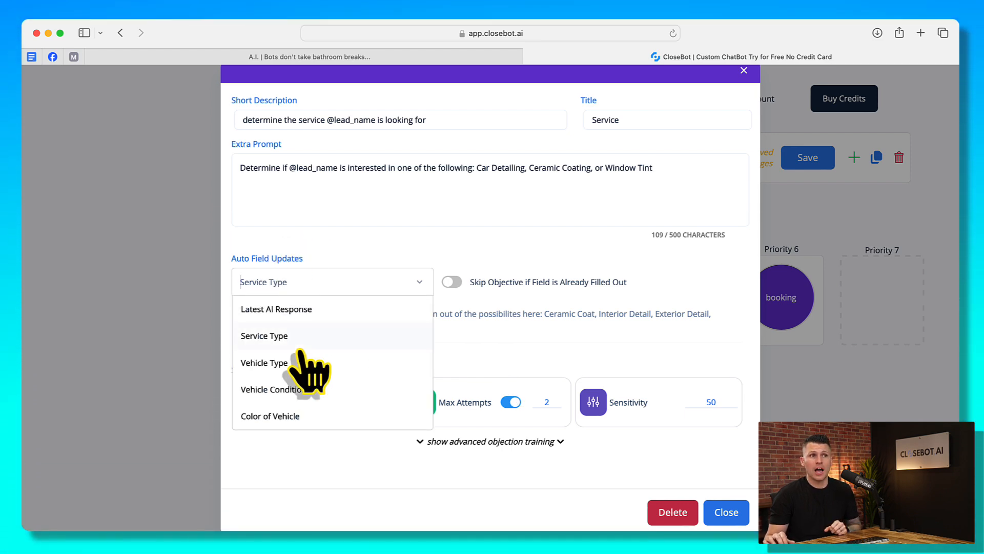
{"action": "scroll", "coordinate": [307, 369], "scroll_direction": "up", "scroll_amount": 10}
{"action": "scroll", "coordinate": [303, 359], "scroll_direction": "down", "scroll_amount": 10}
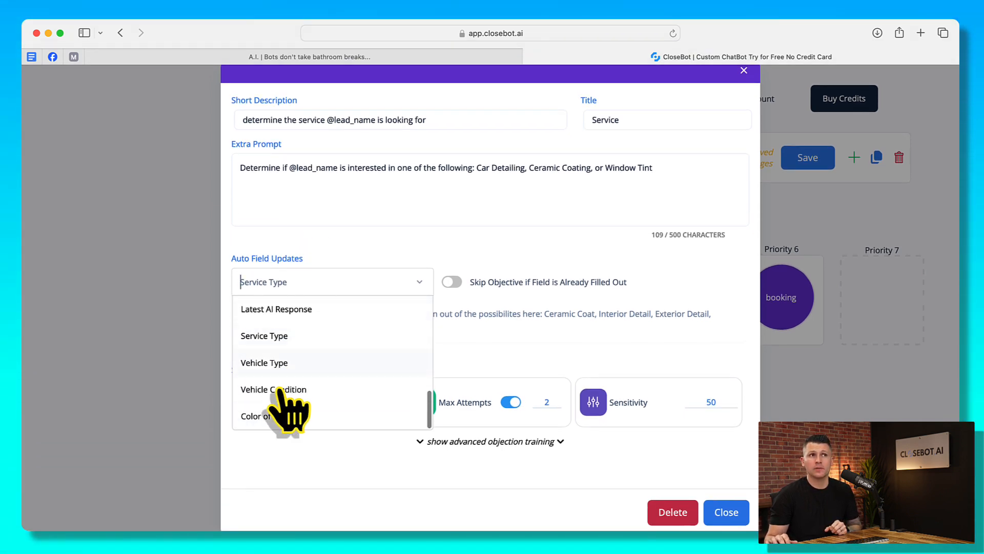
Switch to the AlphaClix custom fields, view the Service Type field's options in the Detail Bot folder, and close it without editing
{"action": "left_click", "coordinate": [366, 60]}
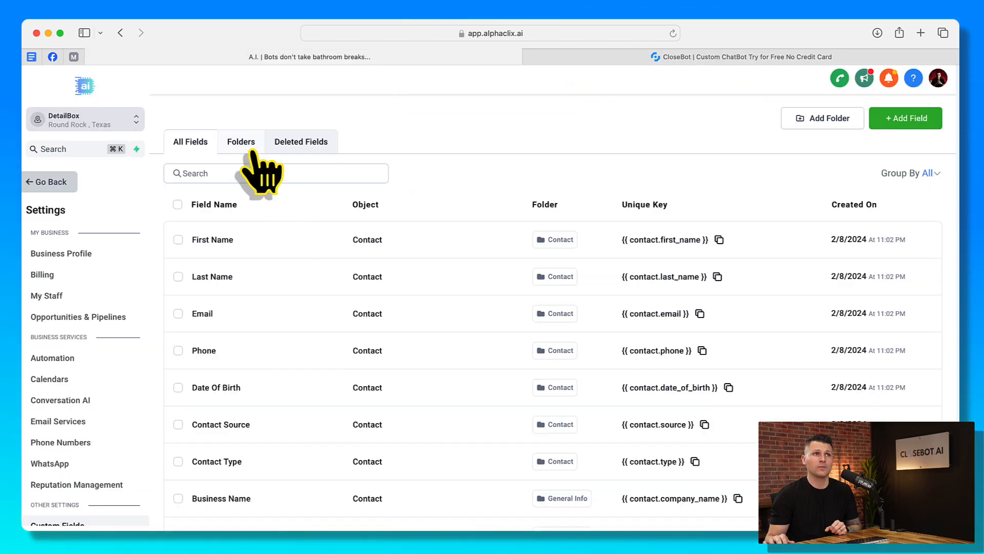
{"action": "left_click", "coordinate": [242, 144]}
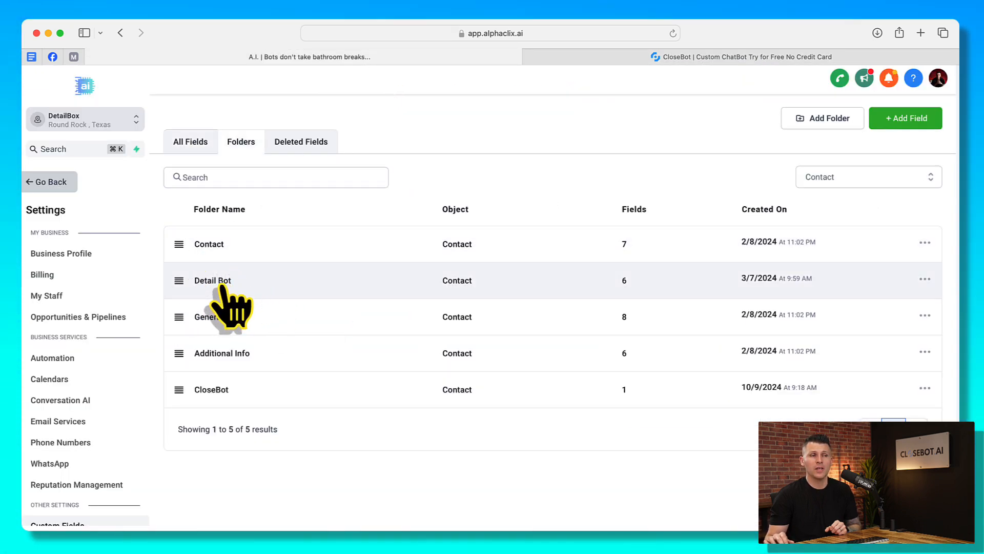
{"action": "left_click", "coordinate": [218, 282]}
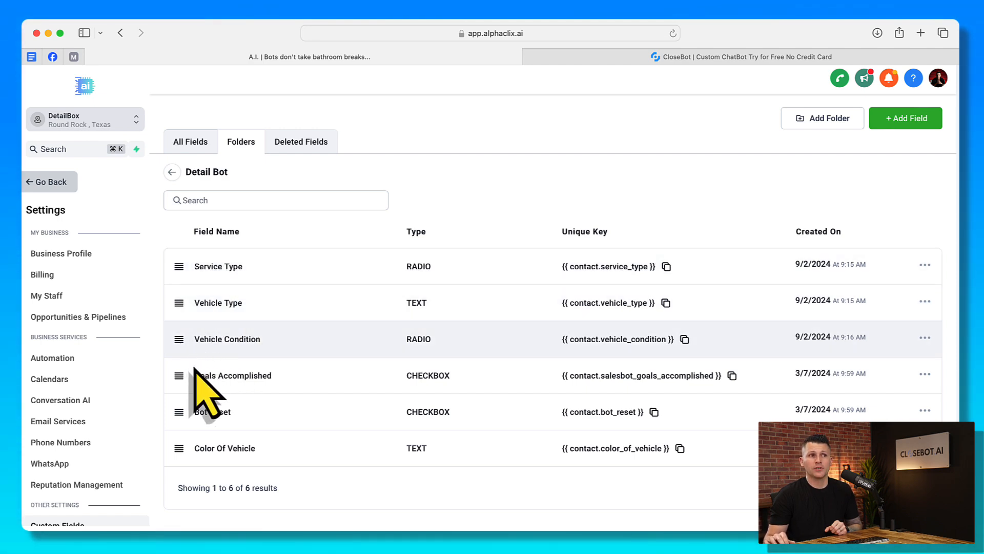
{"action": "left_click", "coordinate": [925, 265]}
{"action": "left_click", "coordinate": [888, 287]}
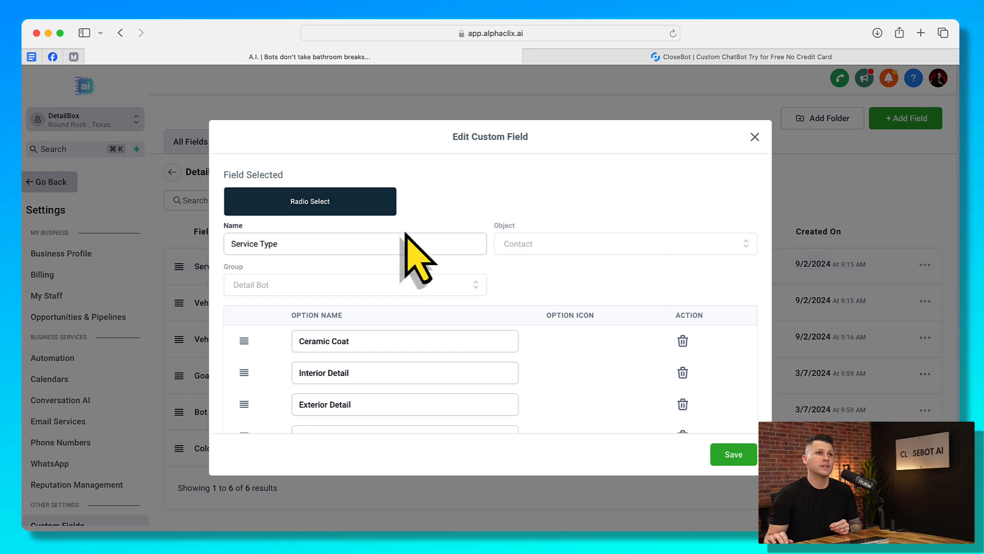
{"action": "scroll", "coordinate": [392, 364], "scroll_direction": "down", "scroll_amount": 3}
{"action": "scroll", "coordinate": [384, 355], "scroll_direction": "down", "scroll_amount": 1}
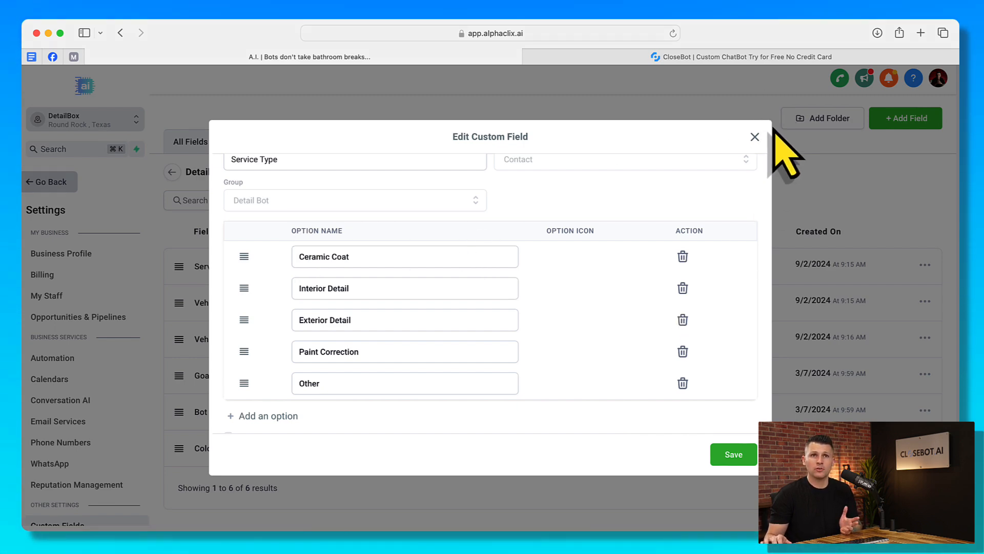
{"action": "left_click", "coordinate": [755, 136]}
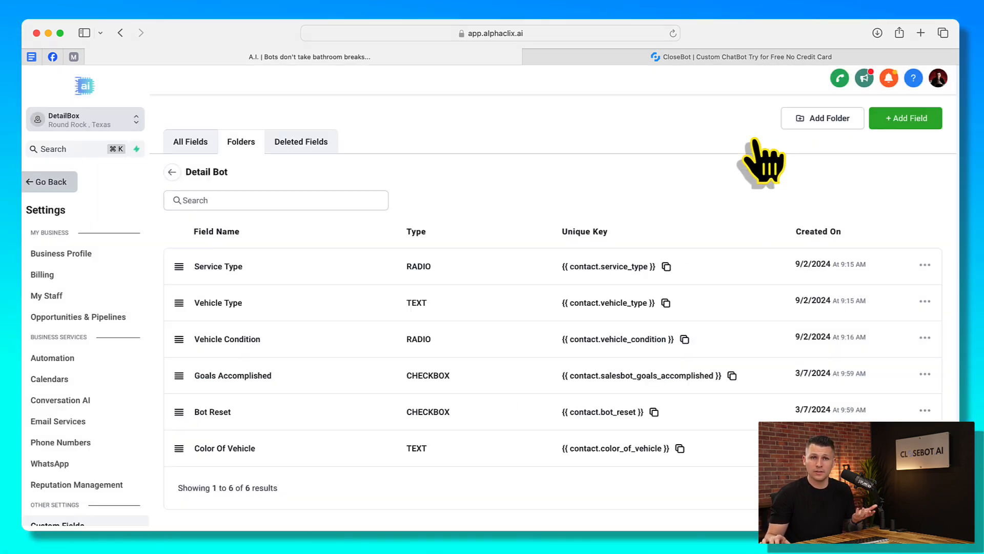
Switch back to CloseBot and compare the services named in the extra prompt with the Auto Field Updates choices
{"action": "left_click", "coordinate": [687, 58]}
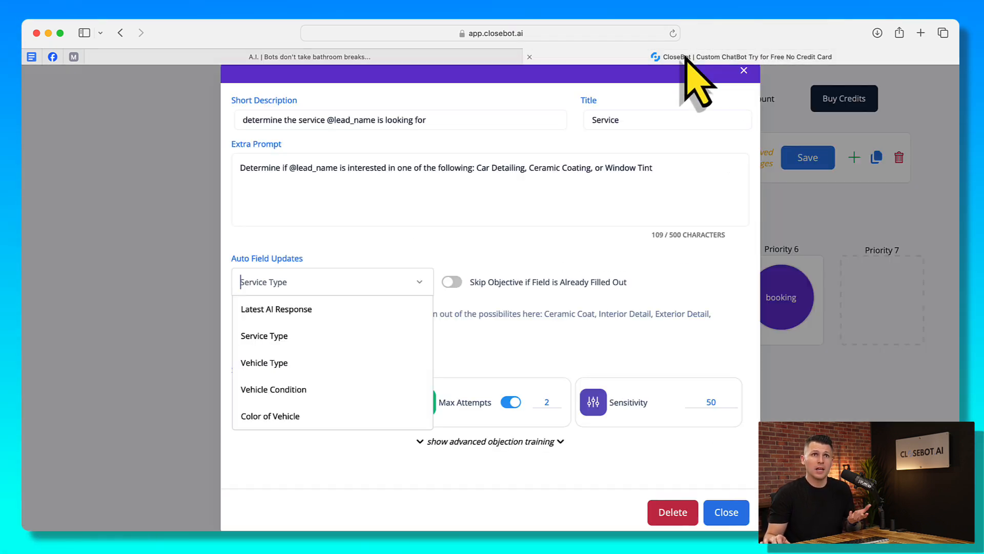
{"action": "left_click", "coordinate": [574, 175]}
{"action": "left_click_drag", "start_coordinate": [475, 169], "coordinate": [637, 164]}
{"action": "left_click", "coordinate": [646, 167]}
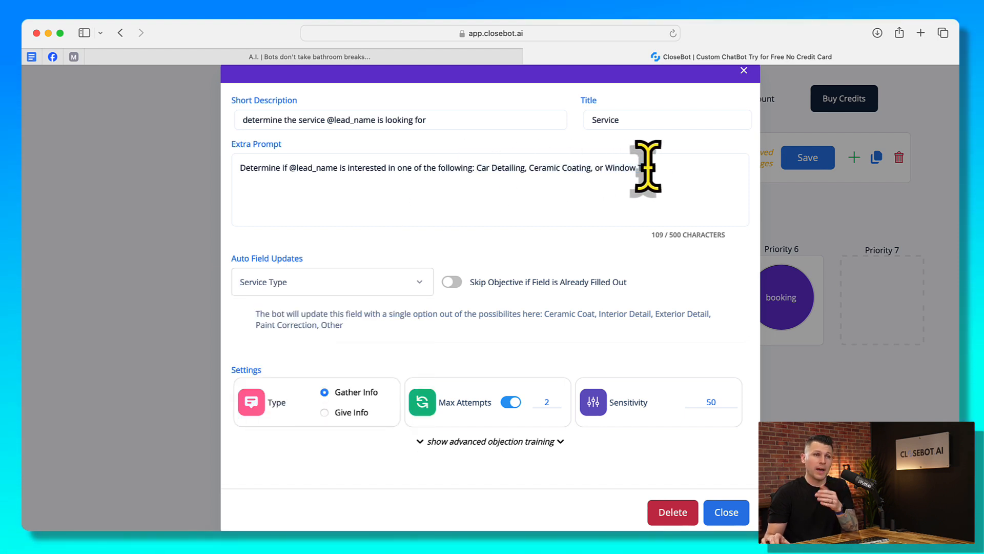
{"action": "left_click", "coordinate": [385, 279]}
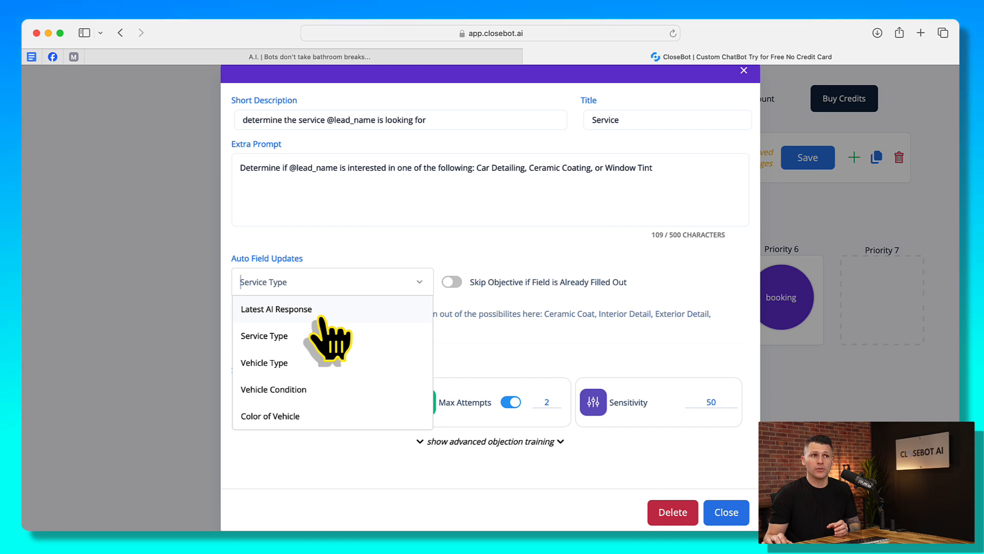
{"action": "left_click", "coordinate": [503, 239]}
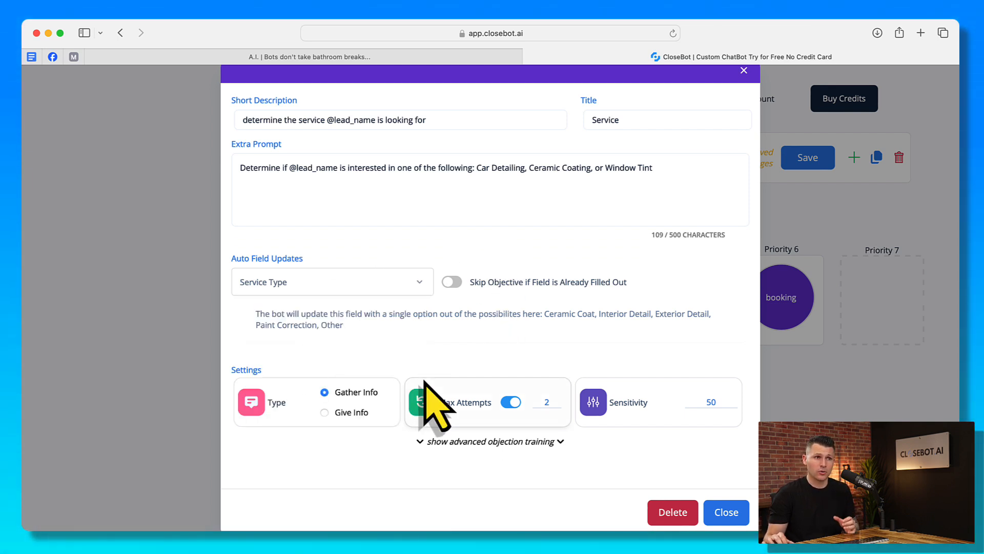
Try Skip Objective if Field is Already Filled Out and the Give Info type, restoring each original setting
{"action": "left_click", "coordinate": [451, 281]}
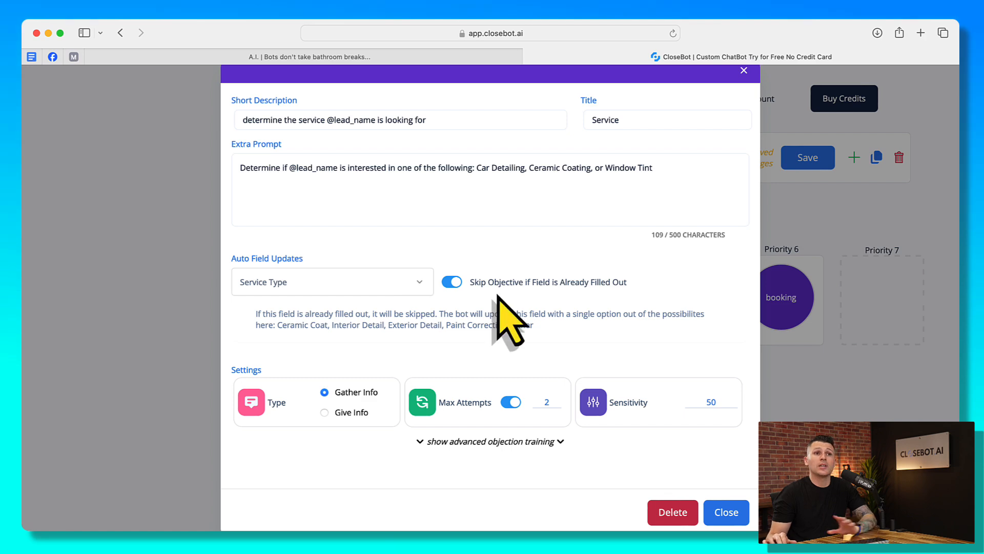
{"action": "left_click", "coordinate": [451, 282]}
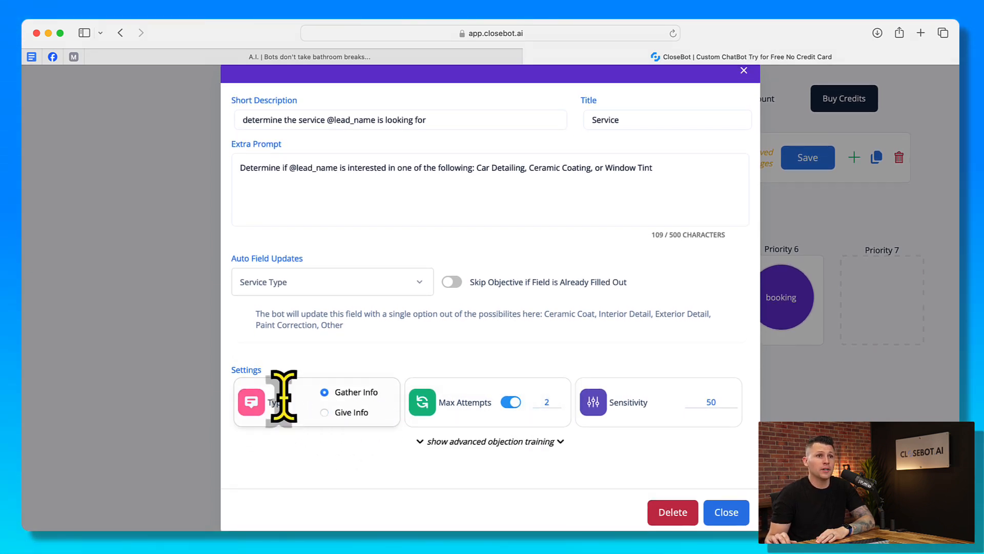
{"action": "left_click", "coordinate": [330, 412]}
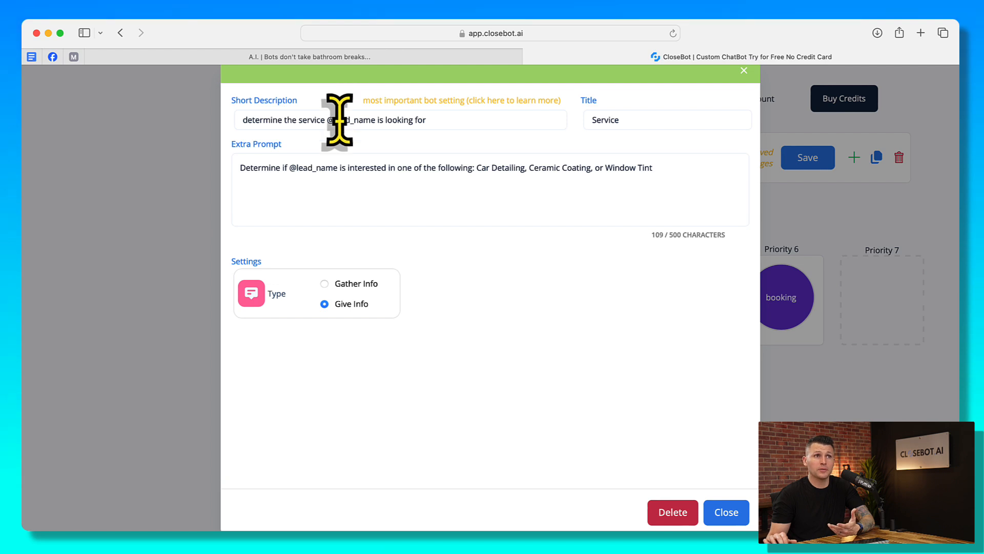
{"action": "left_click", "coordinate": [325, 285]}
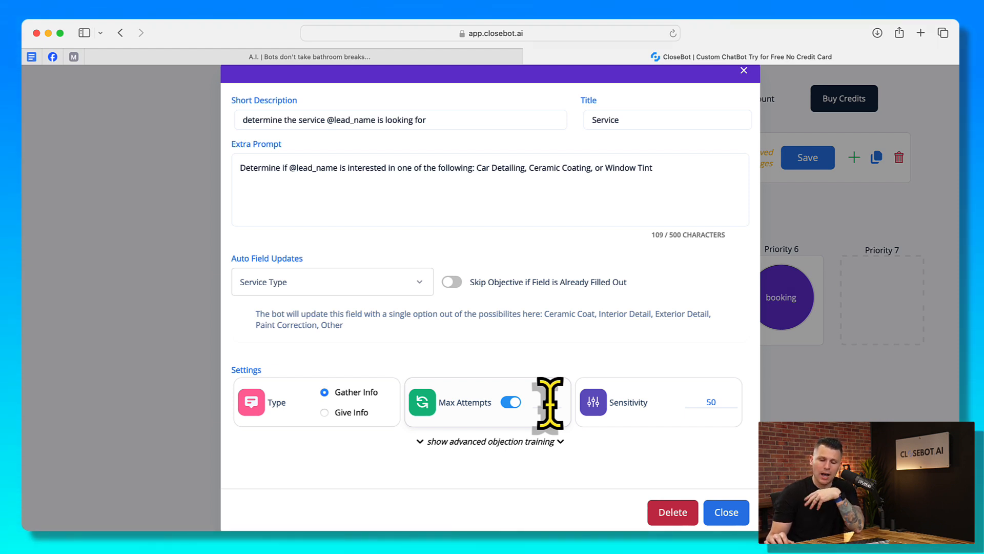
Try the Service objective's Max Attempts setting, restore it to 2, and select the Sensitivity value without changing it
{"action": "key", "text": "BackSpace"}
{"action": "type", "text": "2"}
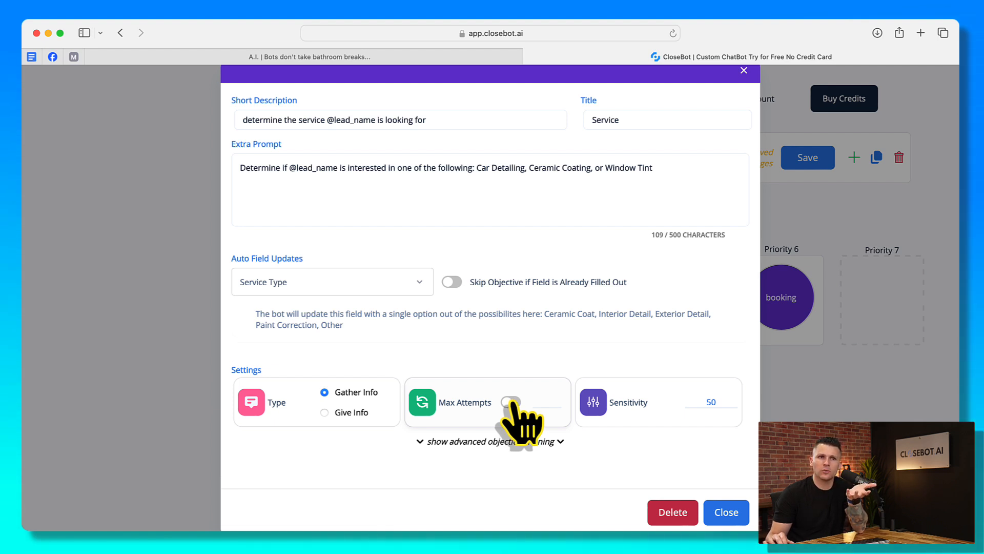
{"action": "left_click", "coordinate": [511, 402]}
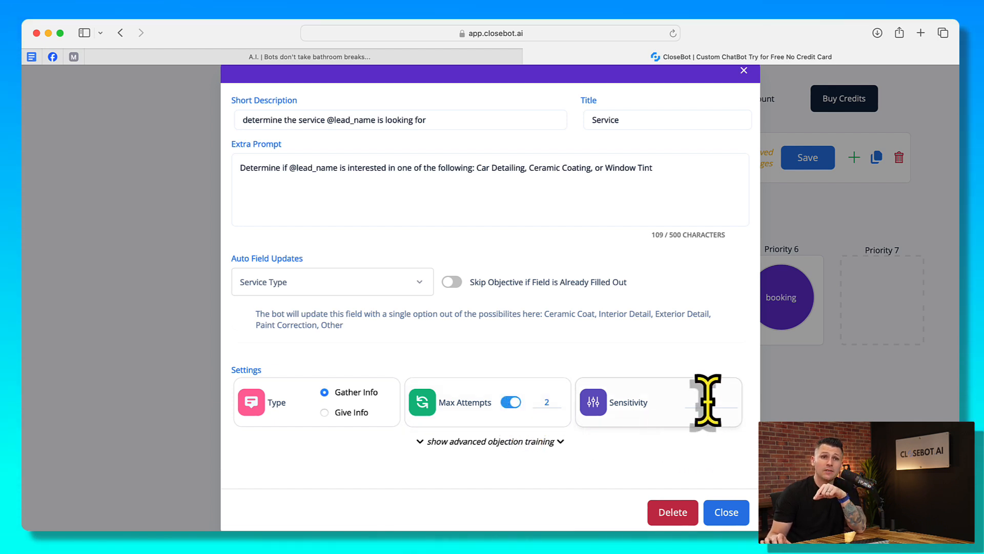
{"action": "double_click", "coordinate": [708, 401]}
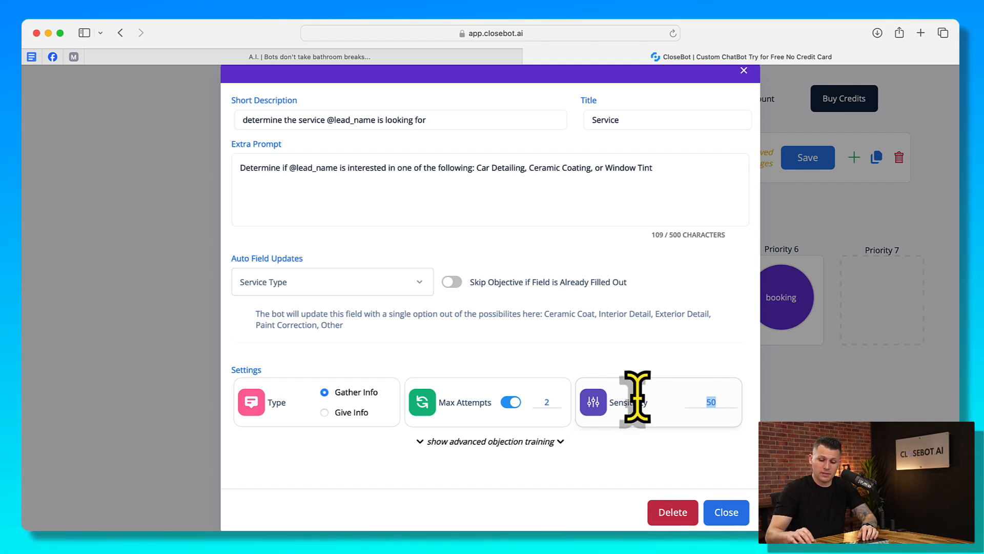
Expand the advanced objection training and examine the example lead answers, assistant responses and ratings
{"action": "left_click", "coordinate": [556, 441]}
{"action": "scroll", "coordinate": [544, 446], "scroll_direction": "down", "scroll_amount": 5}
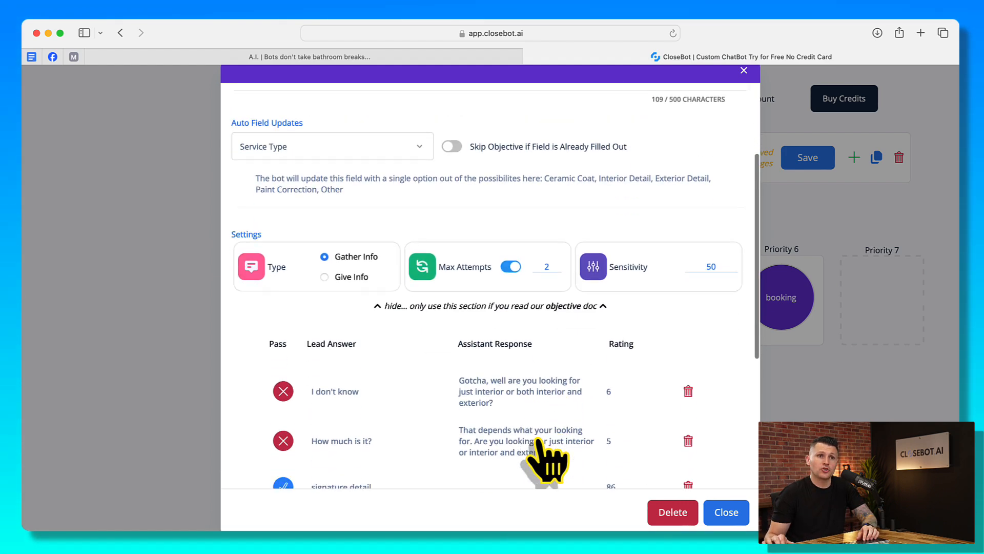
{"action": "scroll", "coordinate": [370, 328], "scroll_direction": "up", "scroll_amount": 3}
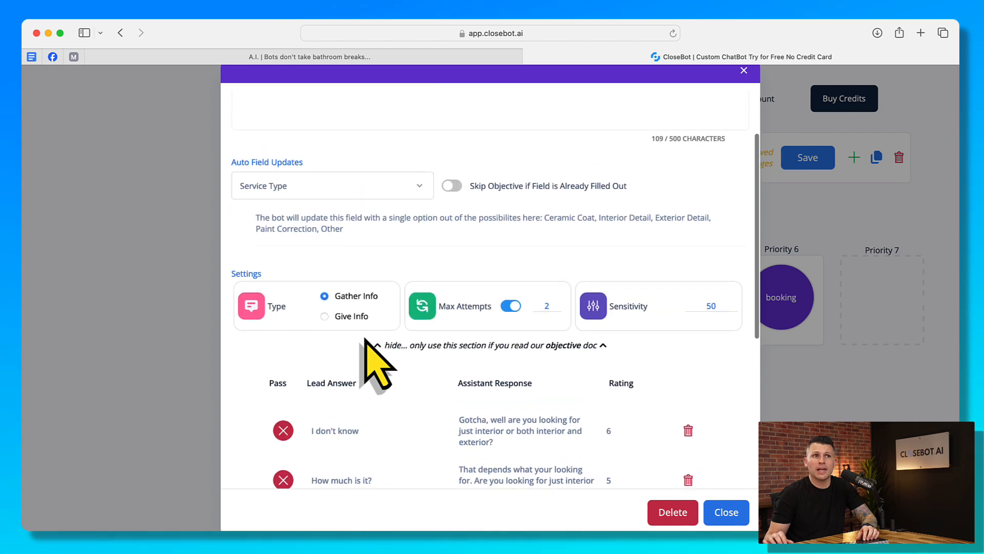
{"action": "scroll", "coordinate": [364, 225], "scroll_direction": "down", "scroll_amount": 3}
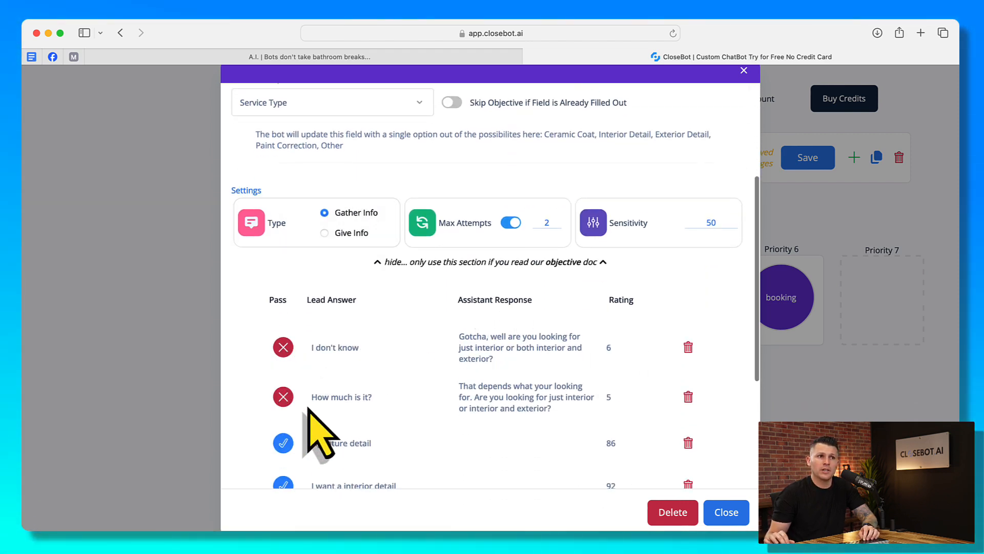
{"action": "scroll", "coordinate": [307, 410], "scroll_direction": "down", "scroll_amount": 4}
{"action": "scroll", "coordinate": [308, 426], "scroll_direction": "down", "scroll_amount": 2}
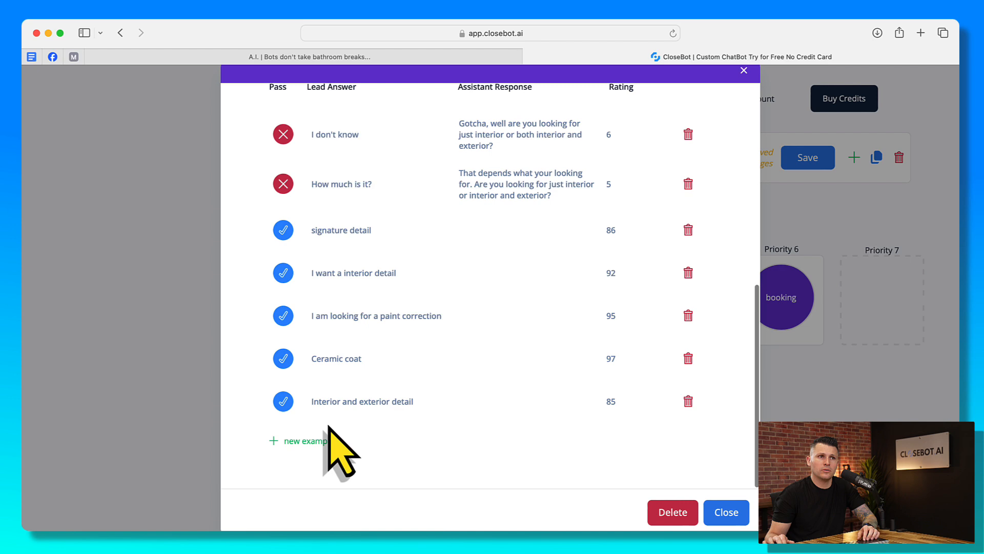
Fill in a new example: "I don't know..." answered "Well, Are you needing a detail, or are you interested in paint correction?" with rating 1
{"action": "left_click", "coordinate": [308, 449]}
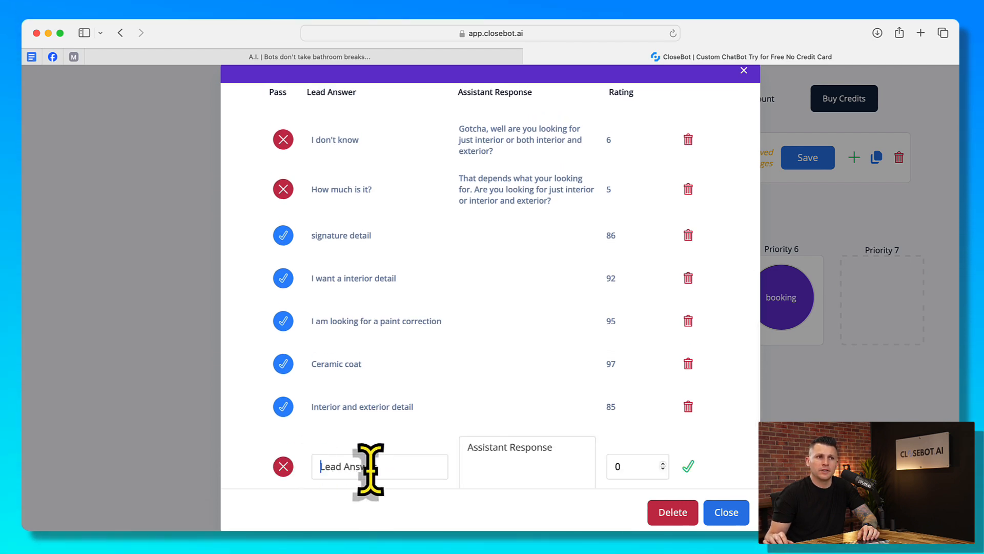
{"action": "type", "text": "I don't know..."}
{"action": "left_click", "coordinate": [494, 463]}
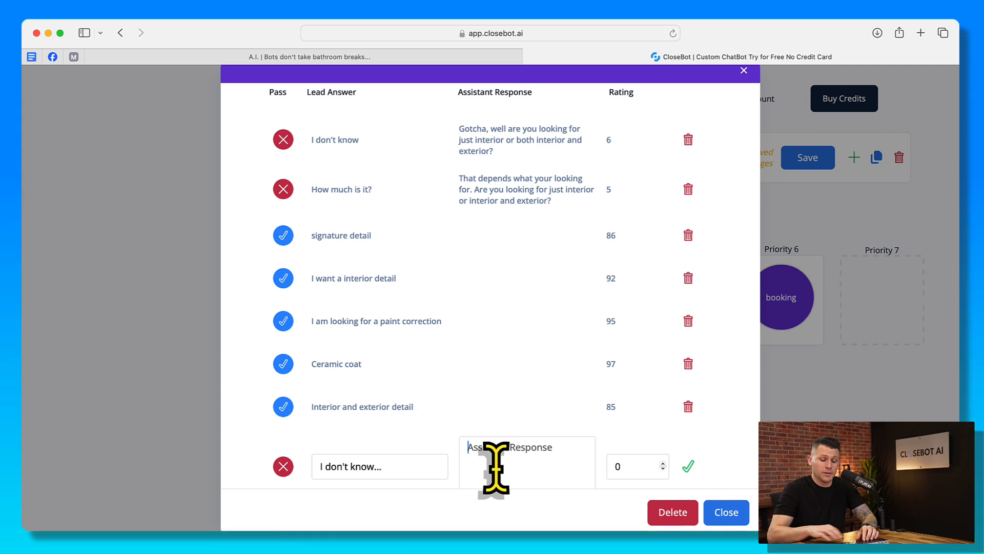
{"action": "type", "text": "Well, are "}
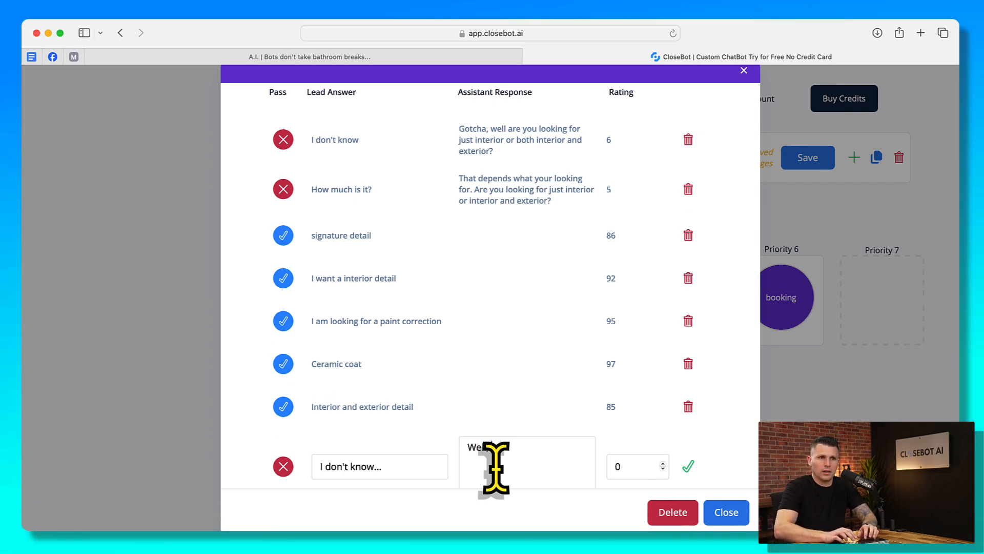
{"action": "type", "text": "you "}
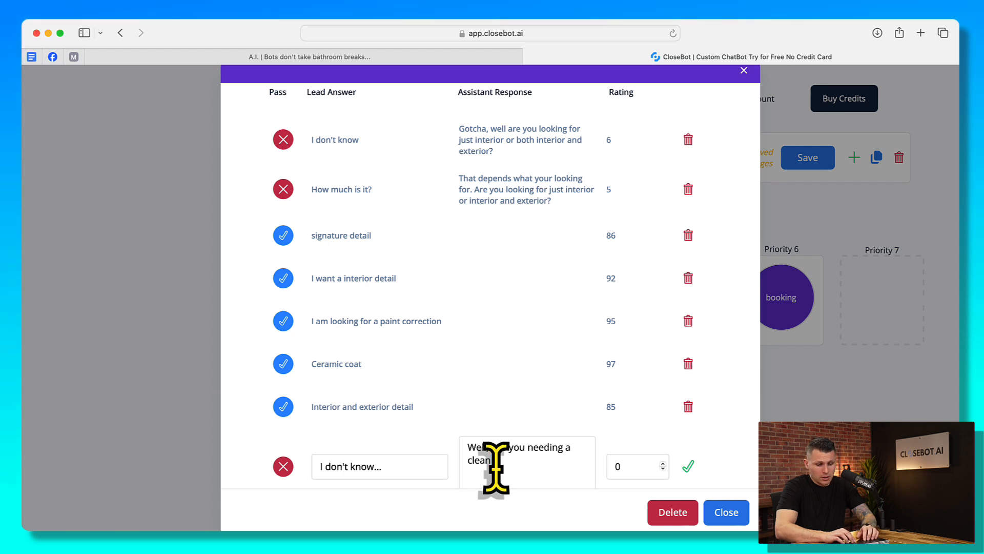
{"action": "type", "text": "needing a det"}
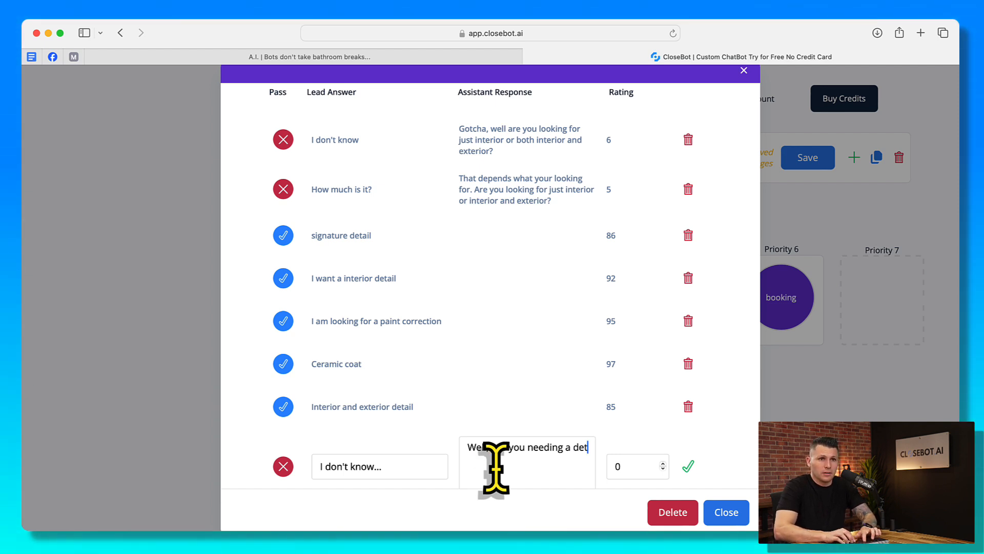
{"action": "type", "text": "ail or are you inte"}
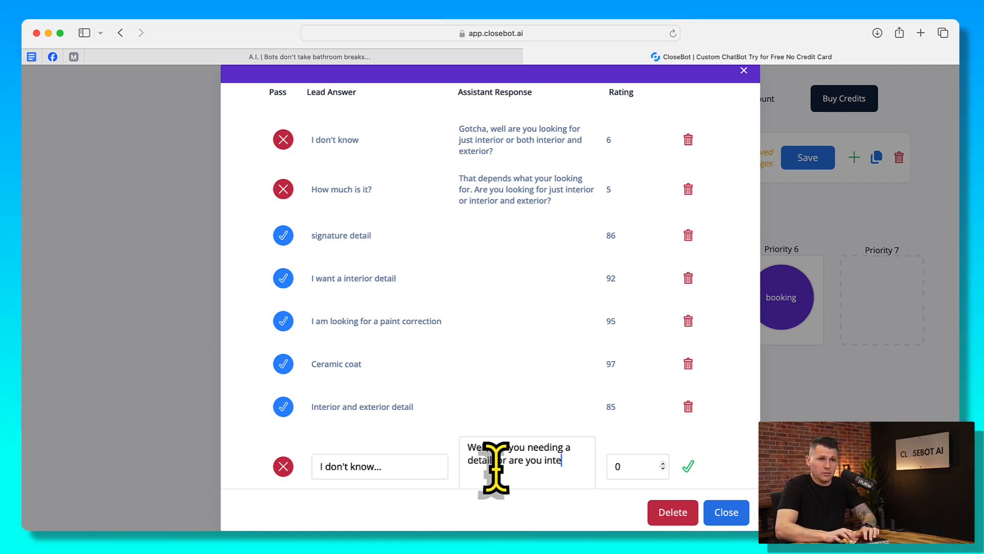
{"action": "type", "text": "rested in pa"}
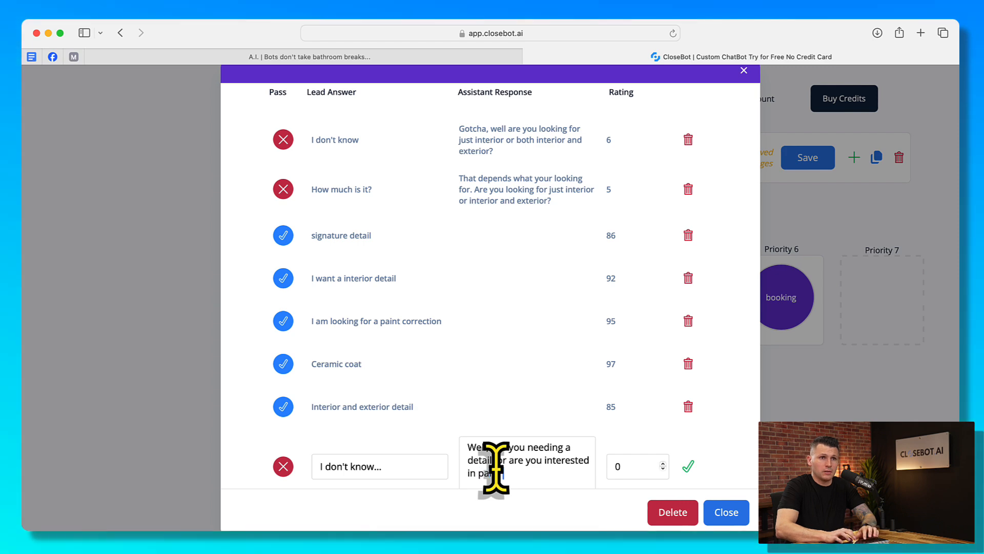
{"action": "type", "text": "int correction?"}
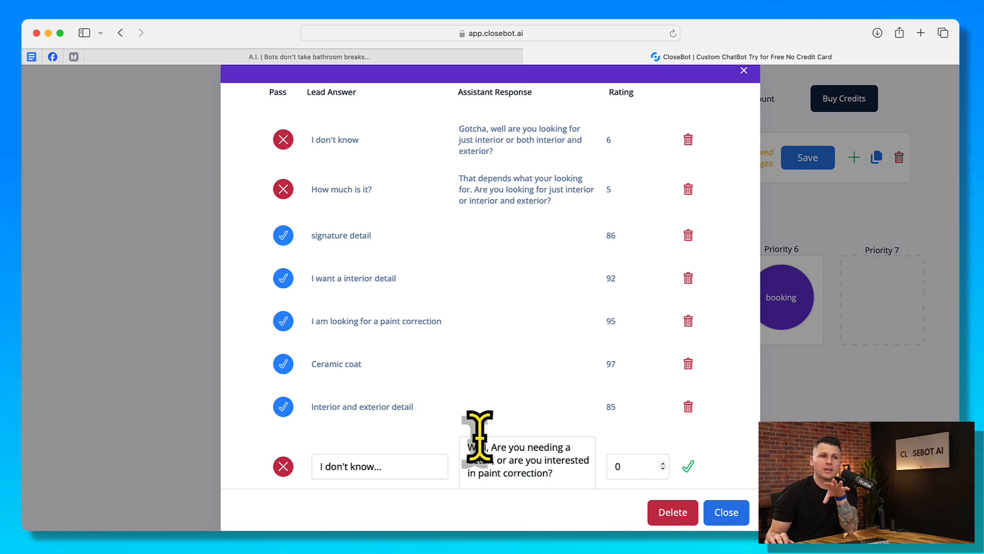
{"action": "scroll", "coordinate": [486, 433], "scroll_direction": "down", "scroll_amount": 2}
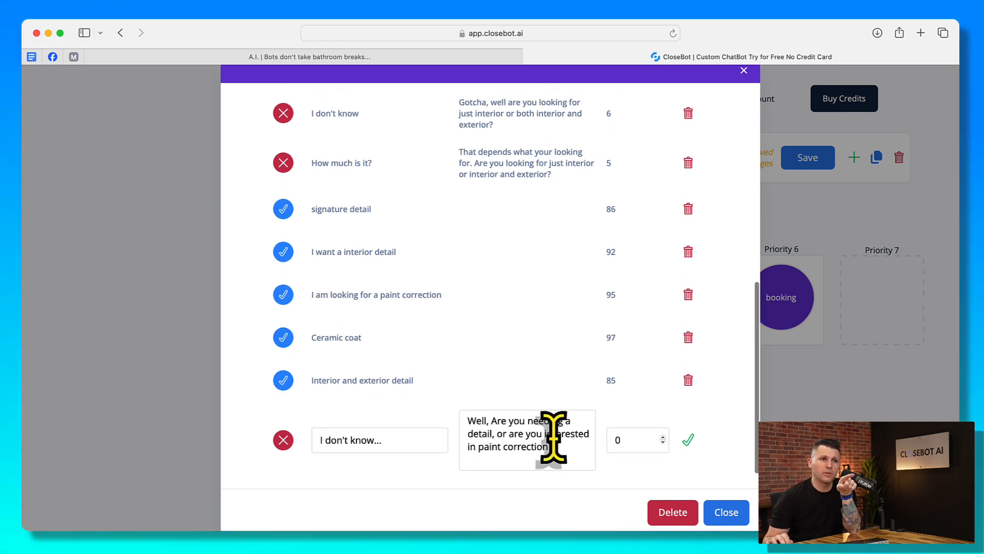
{"action": "double_click", "coordinate": [638, 434]}
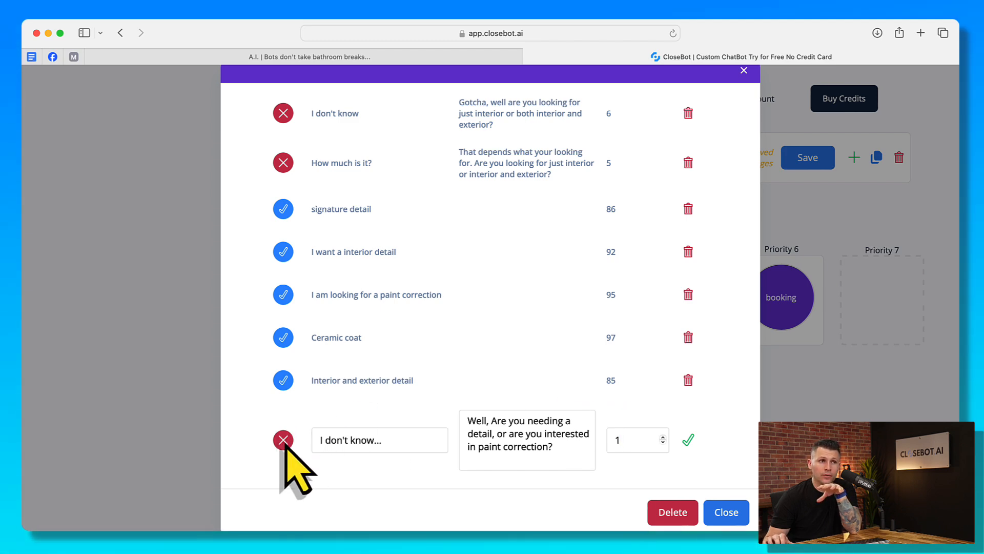
Compare the pass and fail examples' ratings with the objective's Sensitivity setting, keeping Sensitivity at 50
{"action": "scroll", "coordinate": [439, 410], "scroll_direction": "up", "scroll_amount": 10}
{"action": "scroll", "coordinate": [364, 367], "scroll_direction": "down", "scroll_amount": 4}
{"action": "scroll", "coordinate": [592, 281], "scroll_direction": "down", "scroll_amount": 1}
{"action": "scroll", "coordinate": [617, 261], "scroll_direction": "up", "scroll_amount": 1}
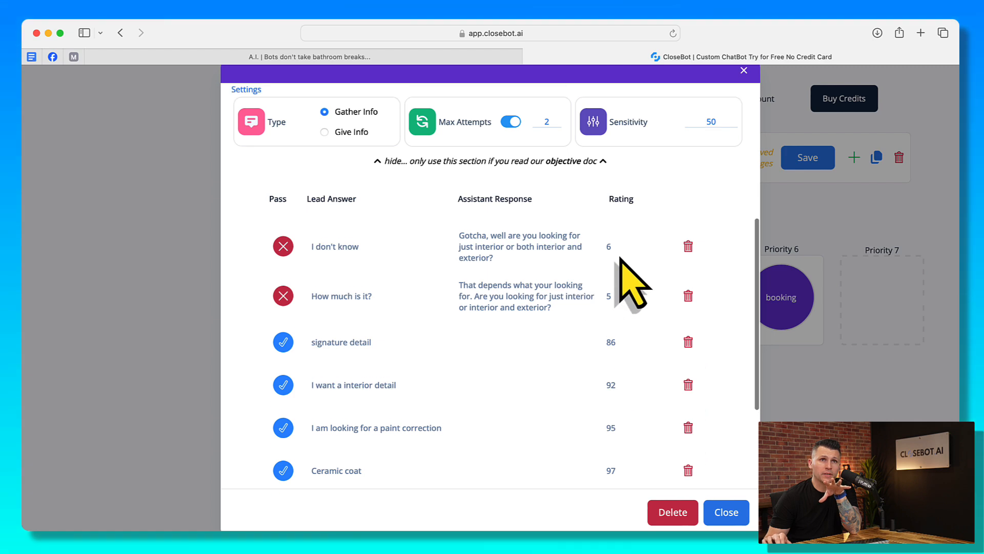
{"action": "left_click", "coordinate": [715, 121]}
{"action": "type", "text": "50"}
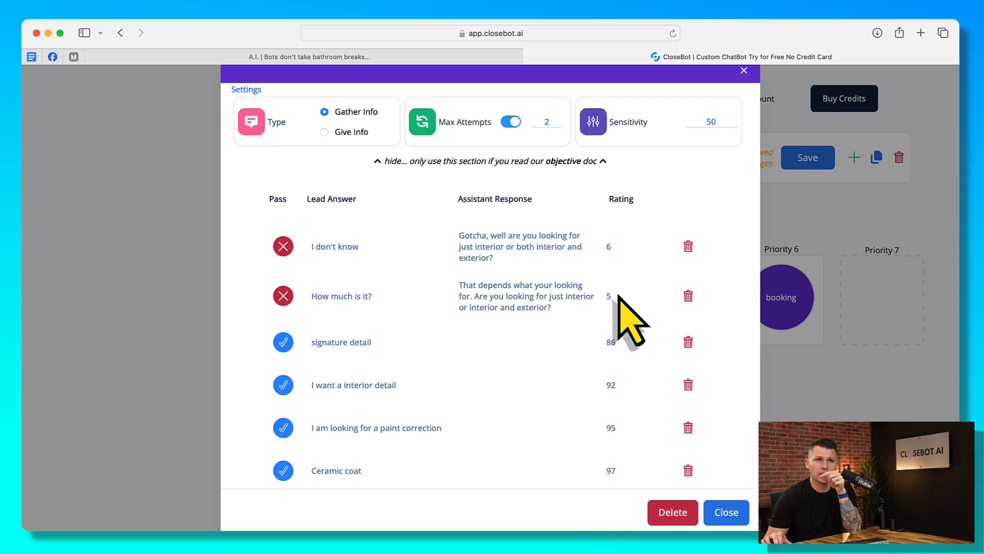
Try ratings of 42 and 5 on the "signature detail" training example, restoring its rating to 86
{"action": "scroll", "coordinate": [583, 298], "scroll_direction": "down", "scroll_amount": 2}
{"action": "scroll", "coordinate": [583, 298], "scroll_direction": "down", "scroll_amount": 1}
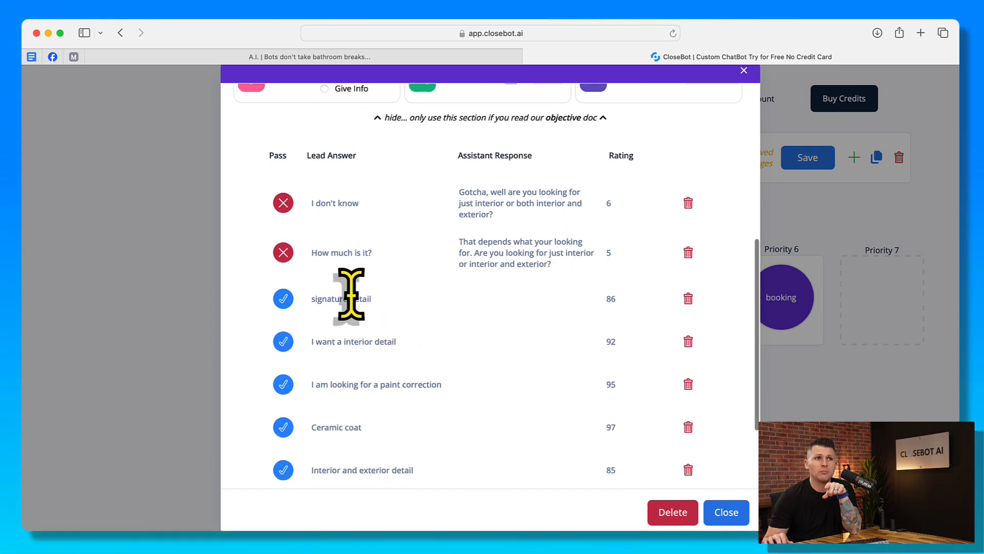
{"action": "left_click", "coordinate": [605, 300]}
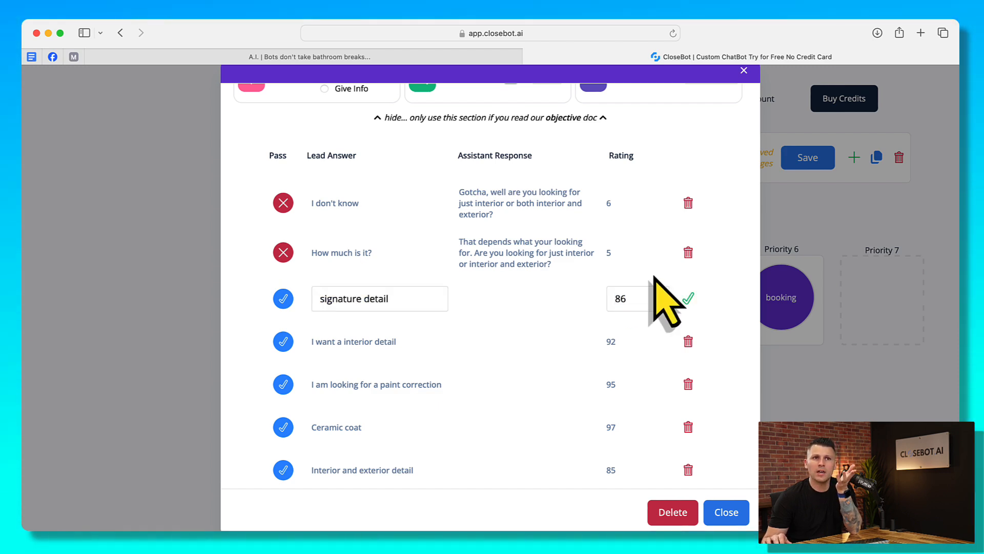
{"action": "left_click", "coordinate": [628, 297]}
{"action": "key", "text": "BackSpace"}
{"action": "key", "text": "BackSpace"}
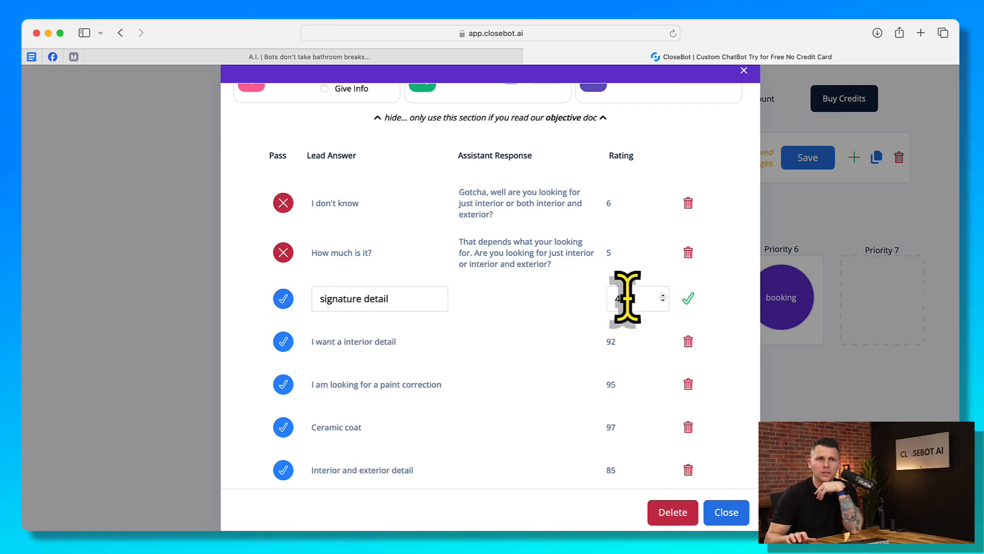
{"action": "type", "text": "42"}
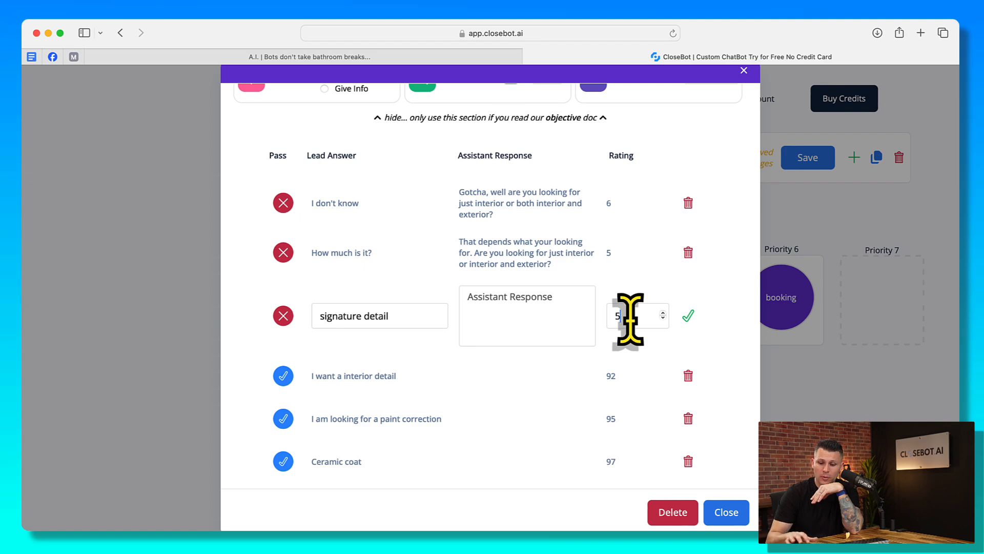
{"action": "type", "text": "1"}
{"action": "key", "text": "BackSpace"}
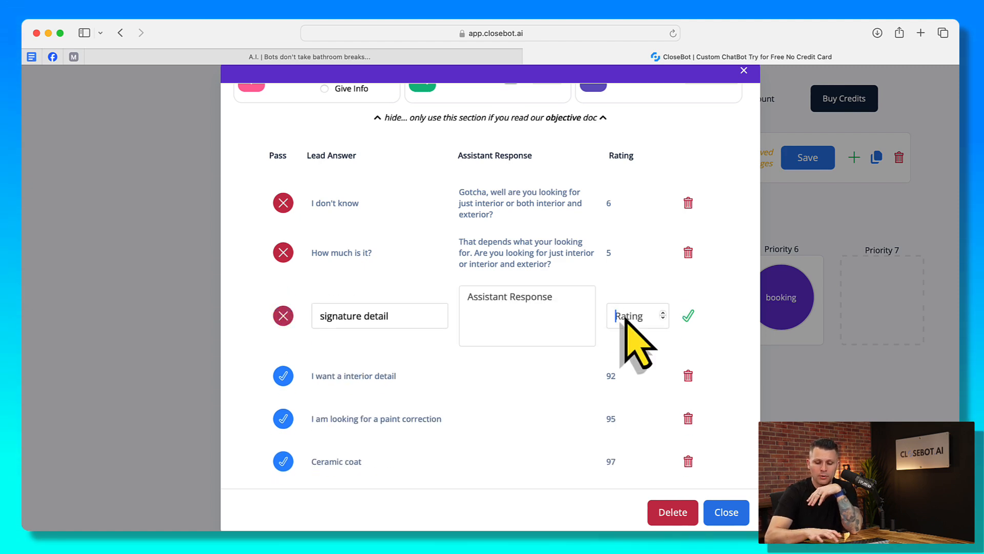
{"action": "type", "text": "5"}
{"action": "scroll", "coordinate": [725, 308], "scroll_direction": "up", "scroll_amount": 5}
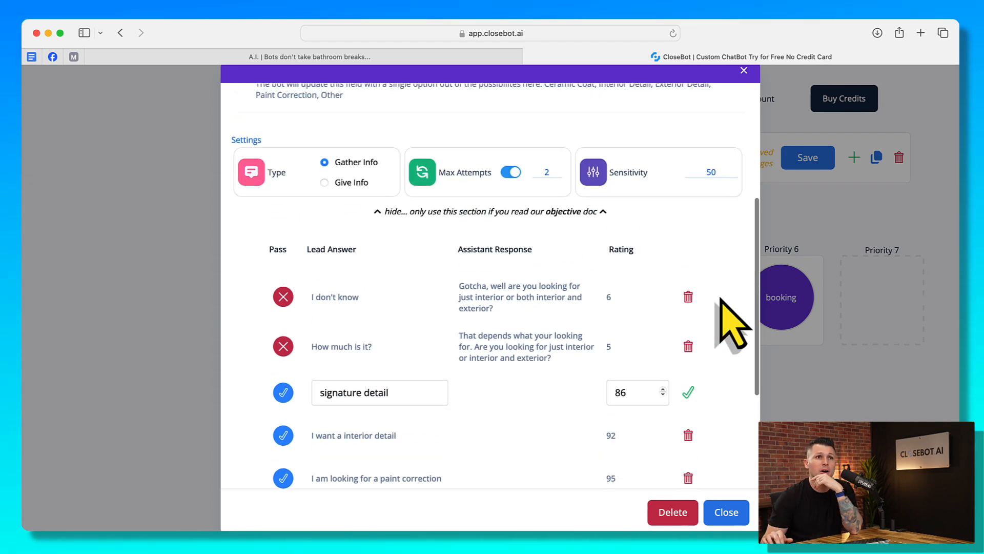
Review the training examples' ratings against the Service objective's Sensitivity setting and close the objective
{"action": "scroll", "coordinate": [720, 300], "scroll_direction": "down", "scroll_amount": 3}
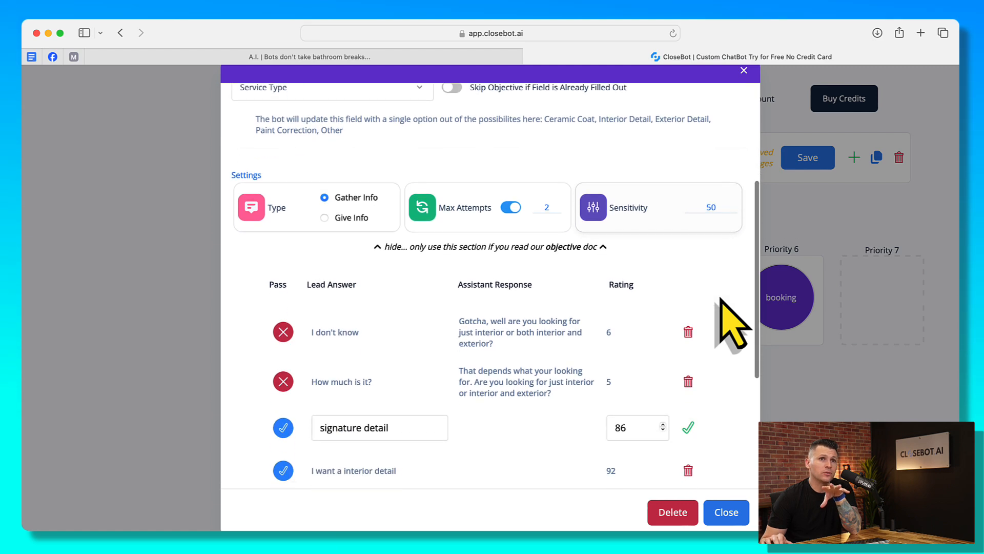
{"action": "scroll", "coordinate": [564, 359], "scroll_direction": "down", "scroll_amount": 5}
{"action": "scroll", "coordinate": [559, 430], "scroll_direction": "up", "scroll_amount": 5}
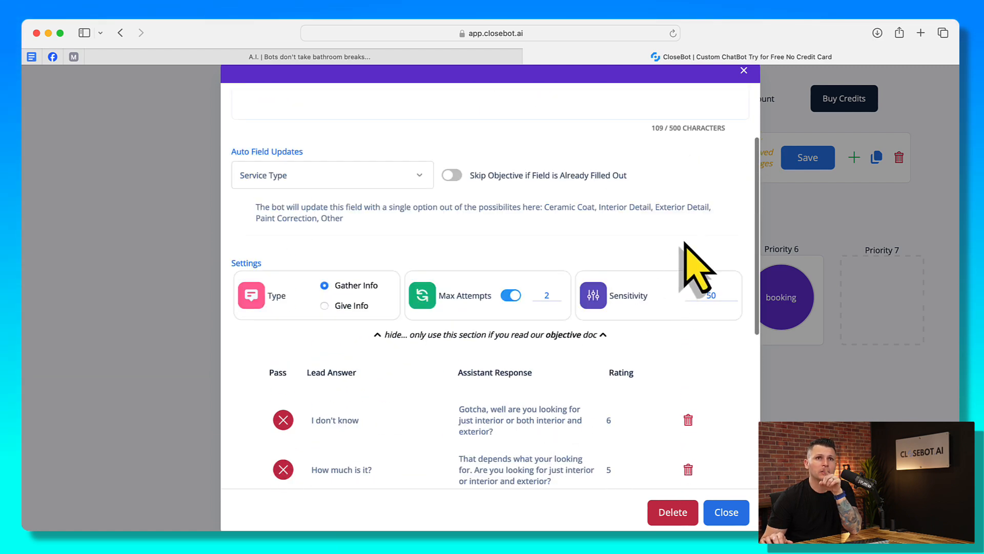
{"action": "scroll", "coordinate": [686, 369], "scroll_direction": "down", "scroll_amount": 3}
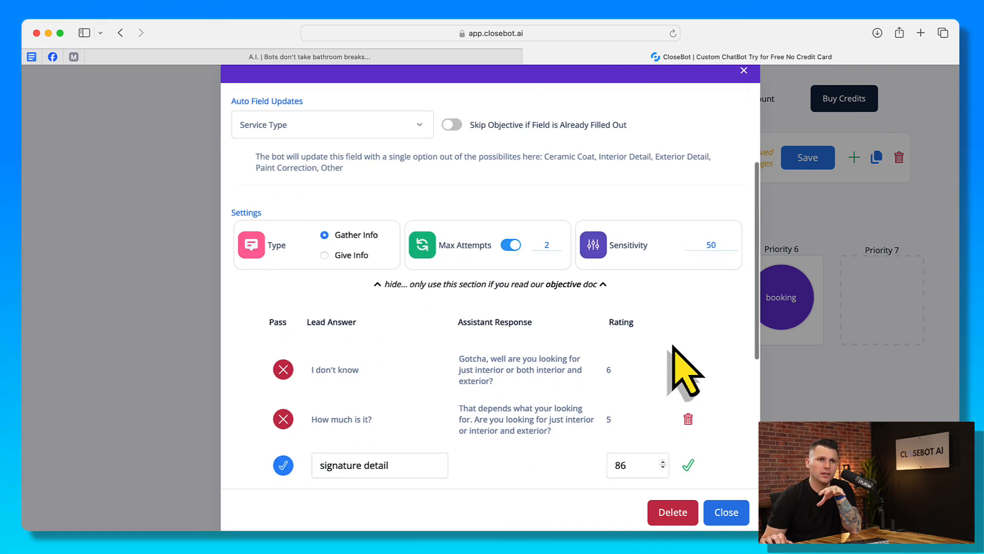
{"action": "scroll", "coordinate": [505, 492], "scroll_direction": "down", "scroll_amount": 5}
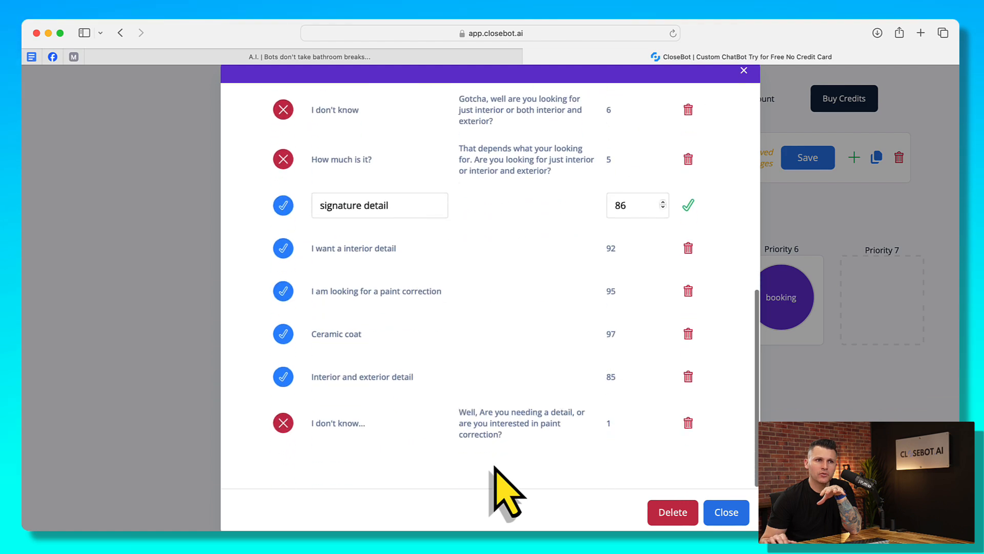
{"action": "left_click", "coordinate": [727, 512]}
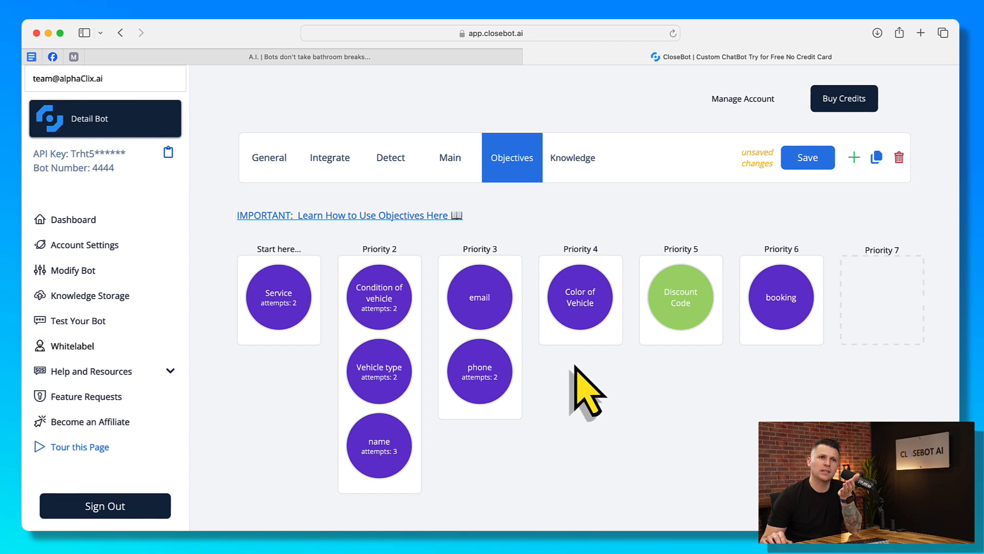
Reopen the Service objective, examine its short description, and close it
{"action": "mouse_move", "coordinate": [264, 310]}
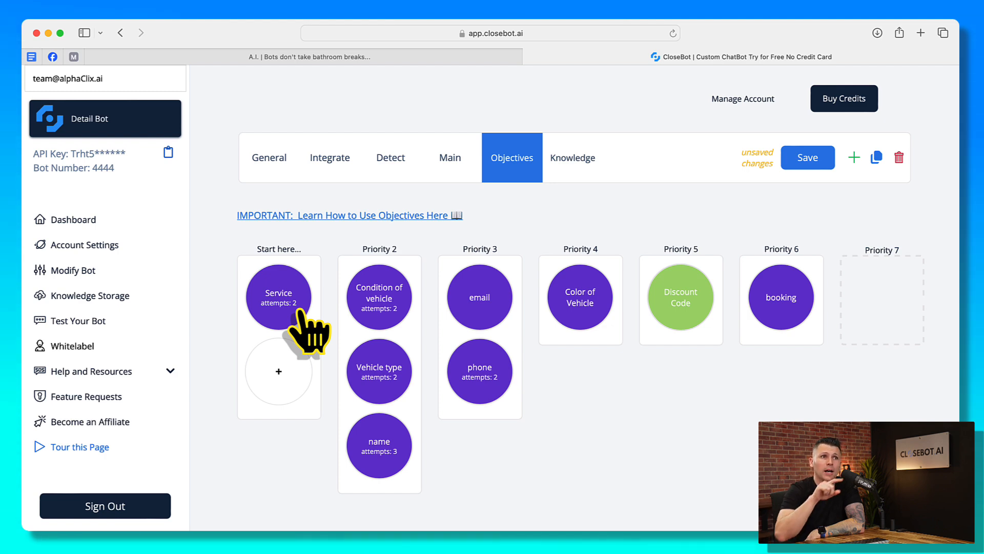
{"action": "left_click", "coordinate": [299, 312]}
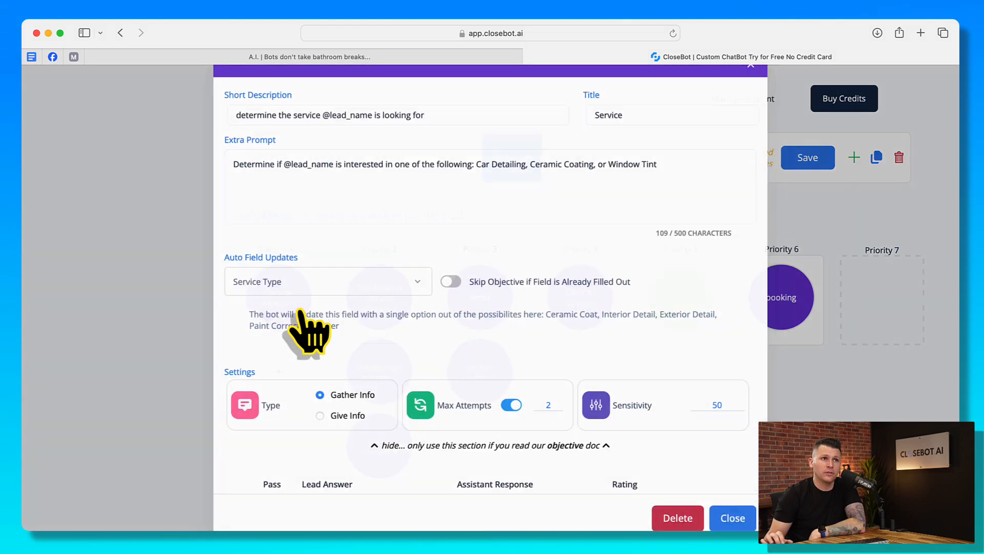
{"action": "triple_click", "coordinate": [313, 117]}
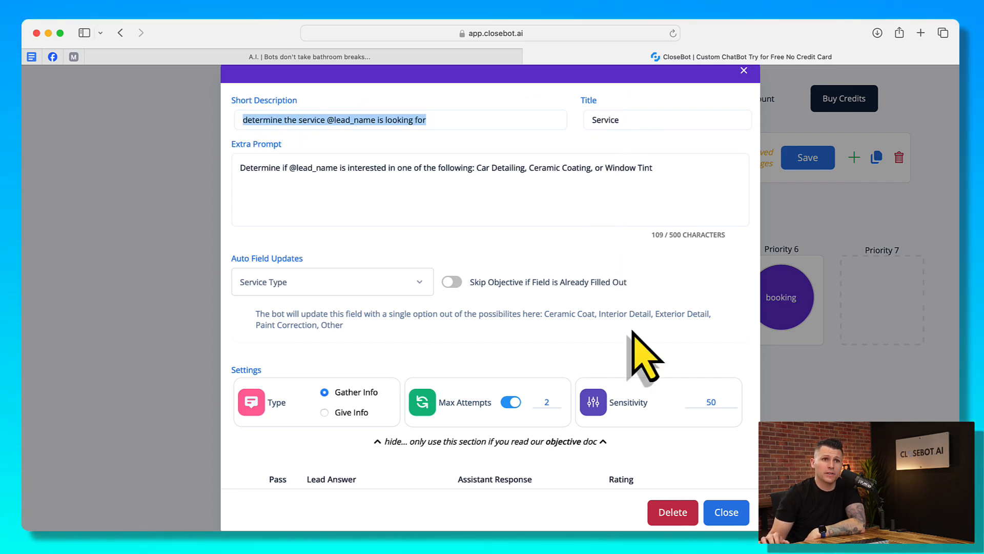
{"action": "left_click", "coordinate": [716, 510]}
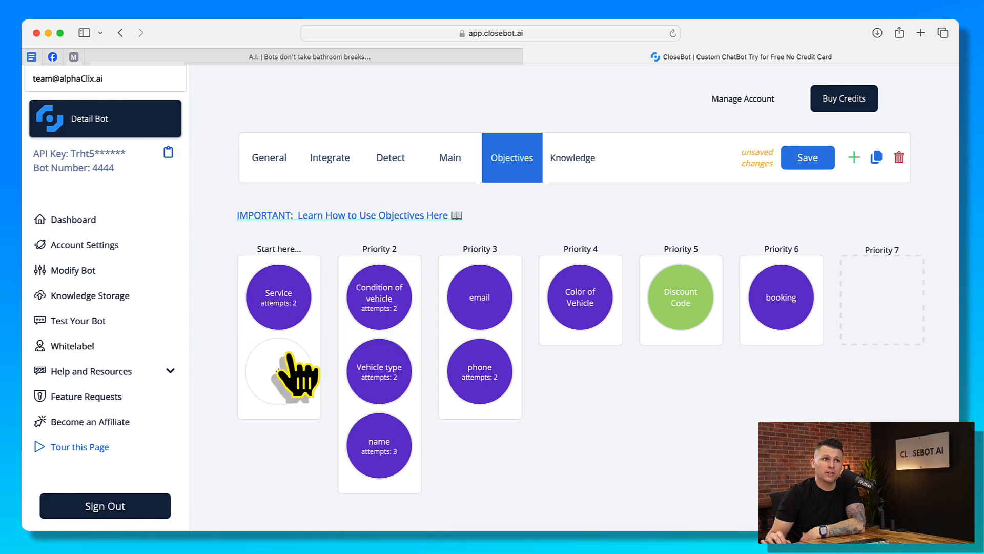
{"action": "left_click", "coordinate": [282, 366]}
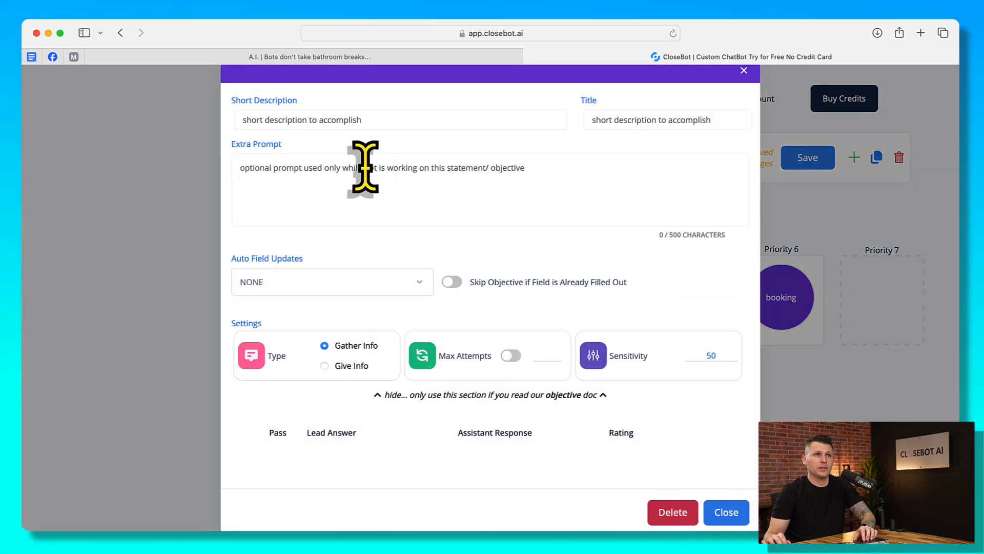
{"action": "left_click", "coordinate": [367, 120]}
{"action": "type", "text": "Determine @lead_name's vehic"}
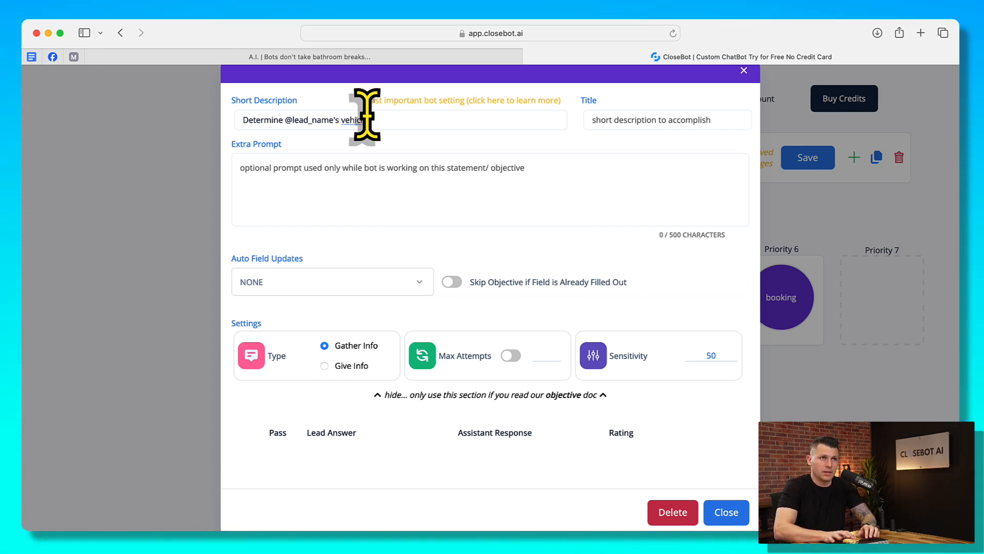
{"action": "type", "text": "me"}
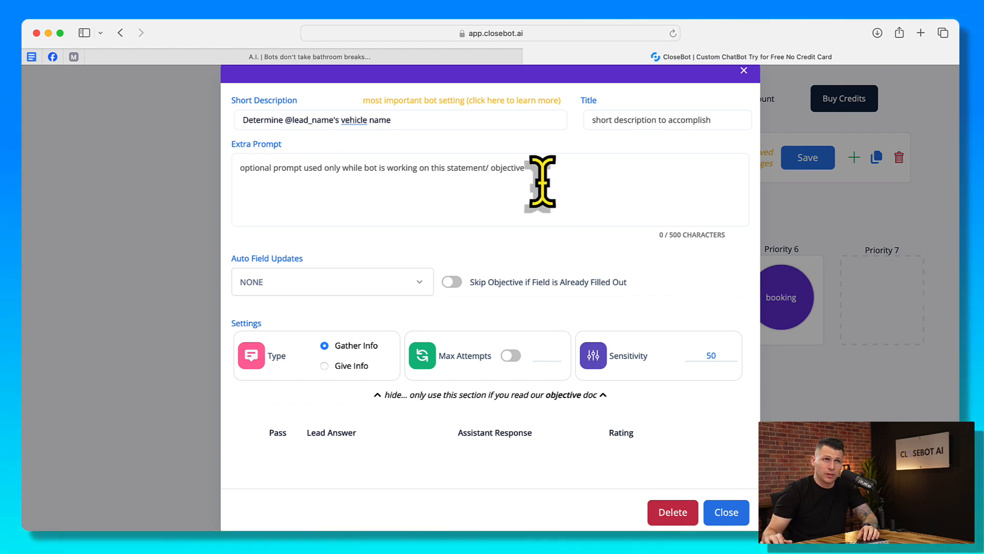
{"action": "type", "text": "Vehicle Name"}
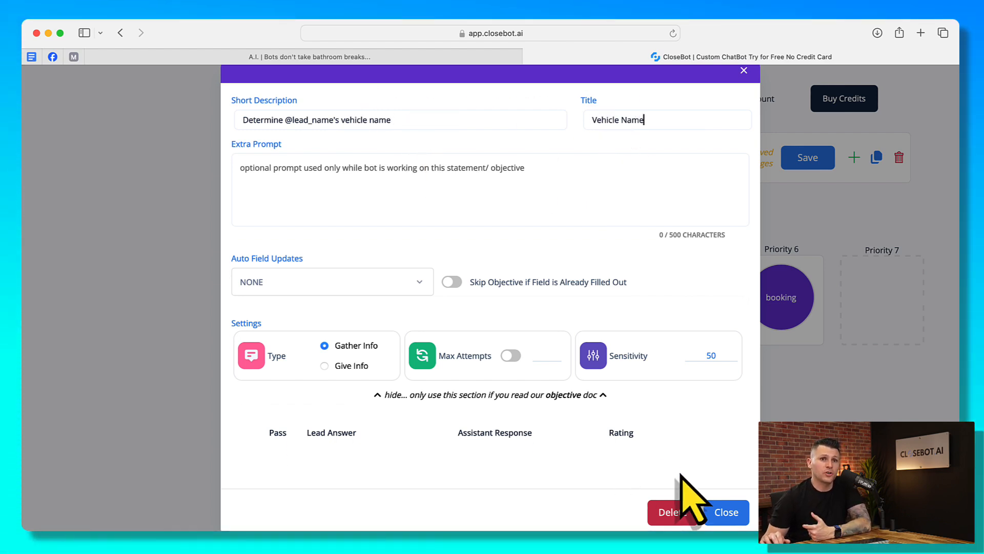
{"action": "left_click", "coordinate": [727, 511]}
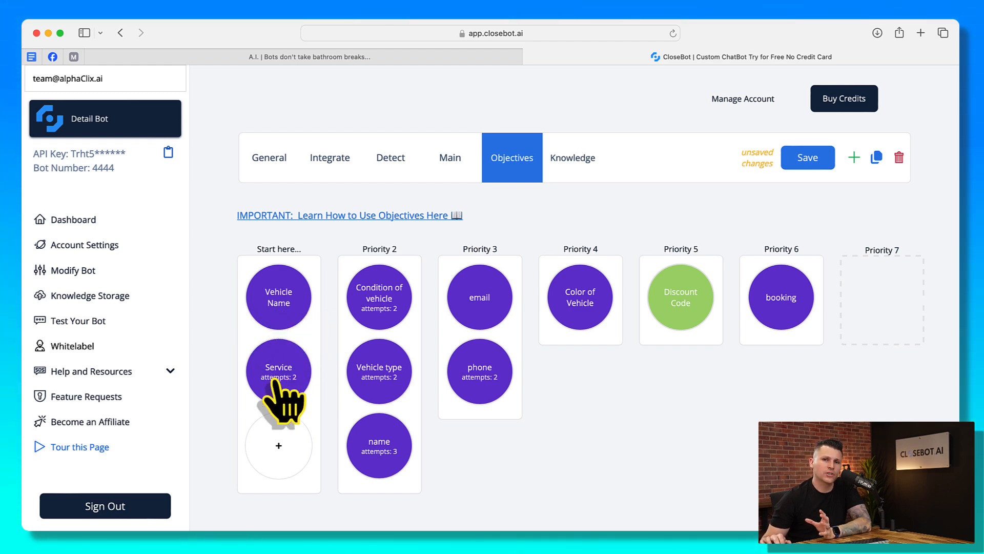
Delete the Vehicle Name objective from the first priority group
{"action": "mouse_move", "coordinate": [283, 286]}
{"action": "left_mouse_down"}
{"action": "mouse_move", "coordinate": [619, 292]}
{"action": "mouse_move", "coordinate": [437, 290]}
{"action": "mouse_move", "coordinate": [377, 386]}
{"action": "mouse_move", "coordinate": [519, 307]}
{"action": "mouse_move", "coordinate": [585, 308]}
{"action": "mouse_move", "coordinate": [321, 347]}
{"action": "mouse_move", "coordinate": [283, 305]}
{"action": "left_mouse_up"}
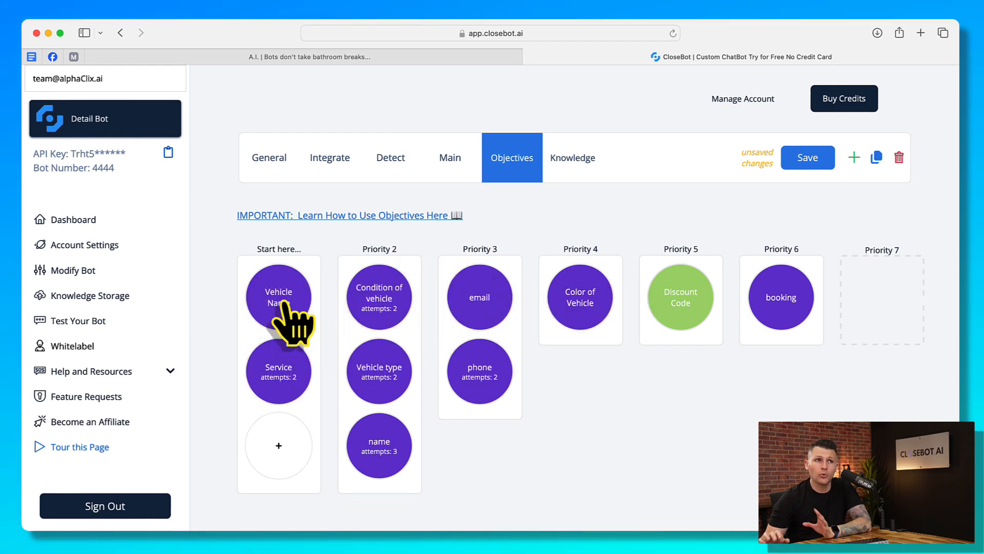
{"action": "left_click", "coordinate": [283, 305]}
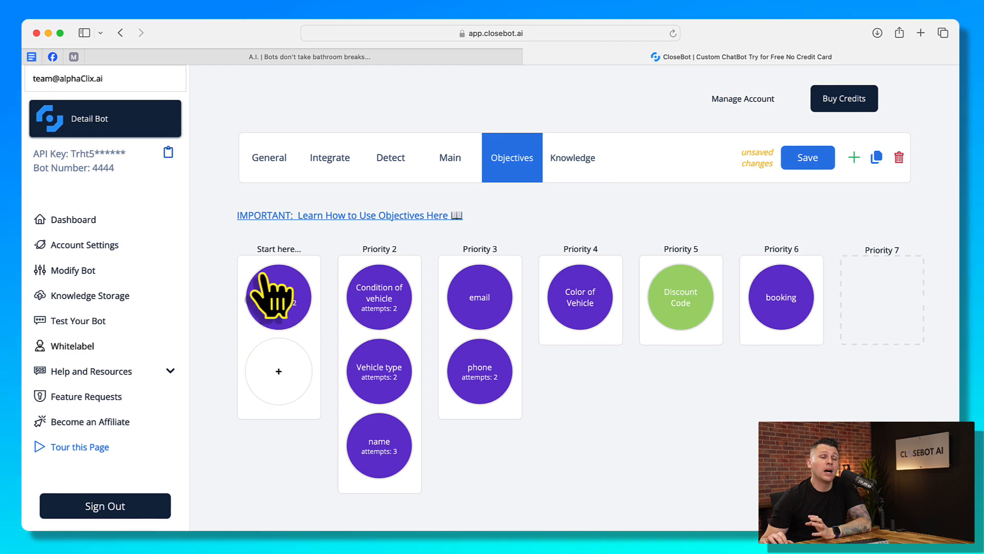
Compare the Service objective's short description with its title, and close the objective
{"action": "left_click_drag", "start_coordinate": [272, 300], "coordinate": [289, 322]}
{"action": "left_click", "coordinate": [281, 311]}
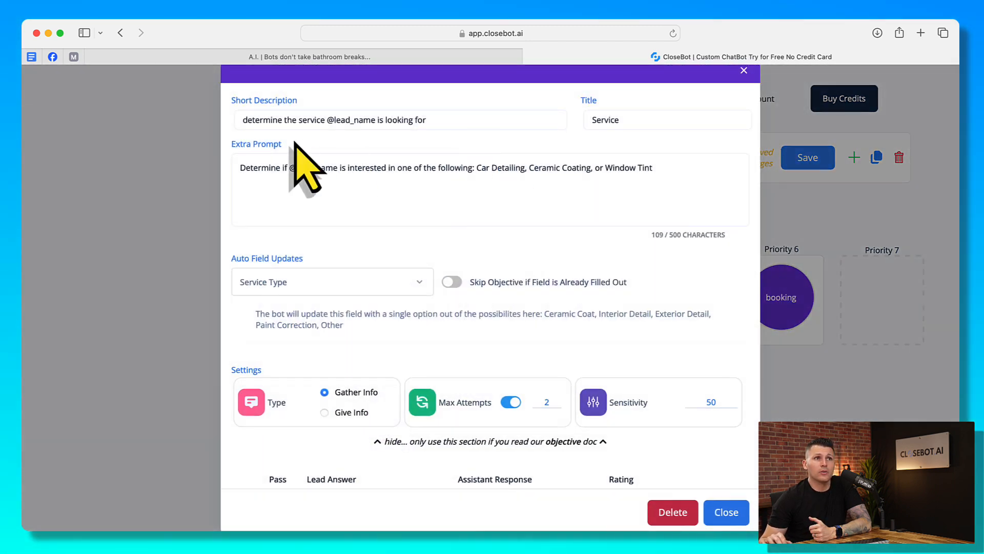
{"action": "triple_click", "coordinate": [288, 124]}
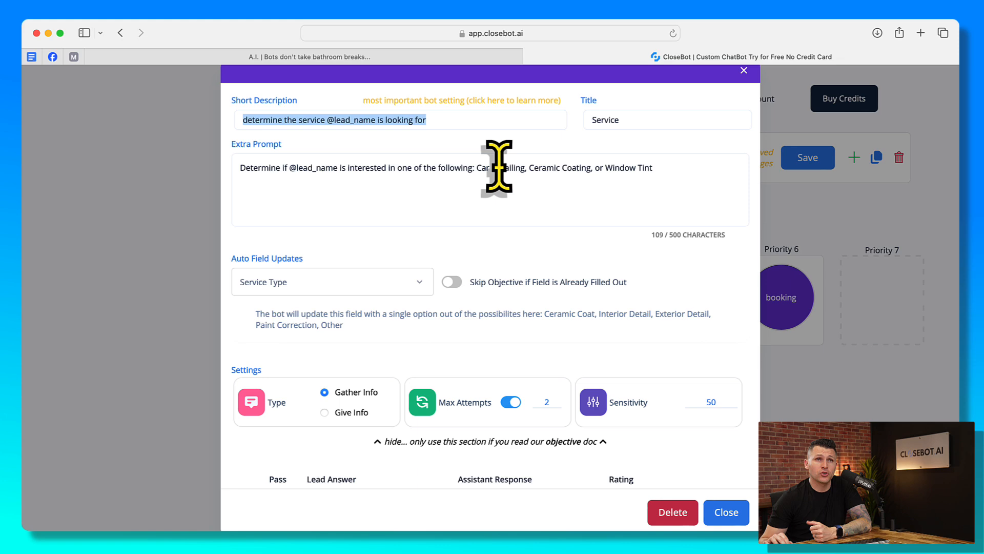
{"action": "left_click", "coordinate": [615, 120]}
{"action": "left_click", "coordinate": [744, 70]}
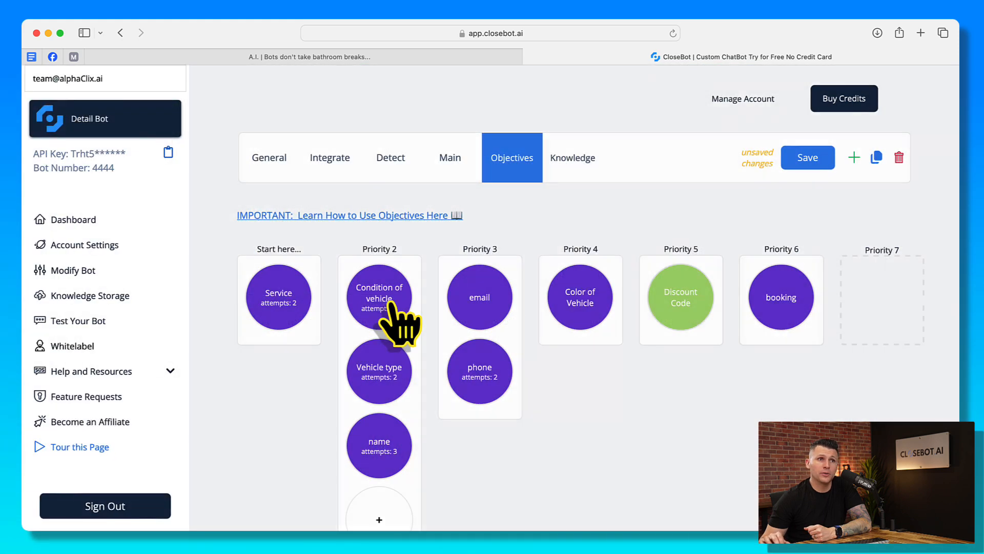
Examine the field choices for the Service objective's Auto Field Updates, keep Service Type, and close the objective
{"action": "left_click", "coordinate": [297, 305]}
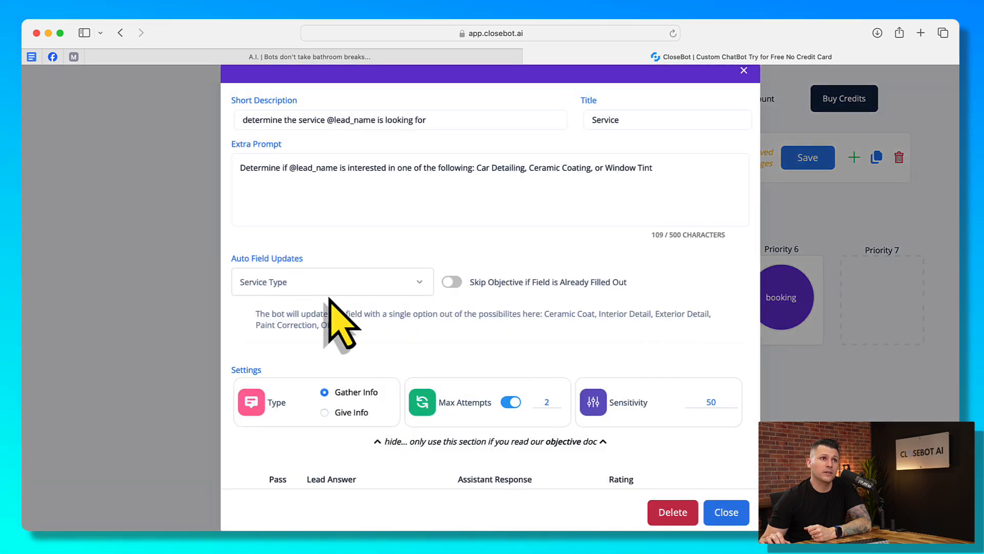
{"action": "left_click", "coordinate": [292, 281]}
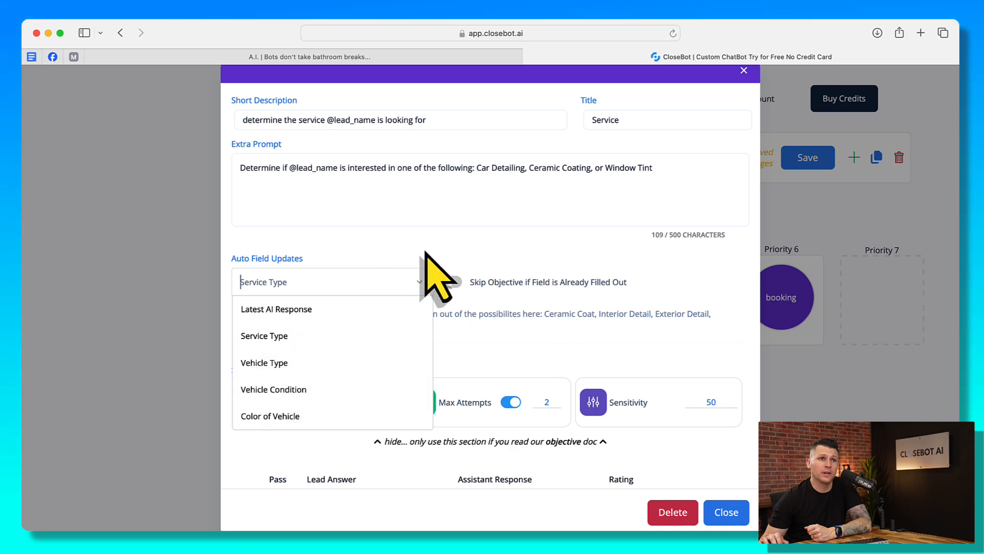
{"action": "left_click", "coordinate": [398, 270]}
{"action": "left_click", "coordinate": [380, 282]}
{"action": "scroll", "coordinate": [339, 364], "scroll_direction": "down", "scroll_amount": 3}
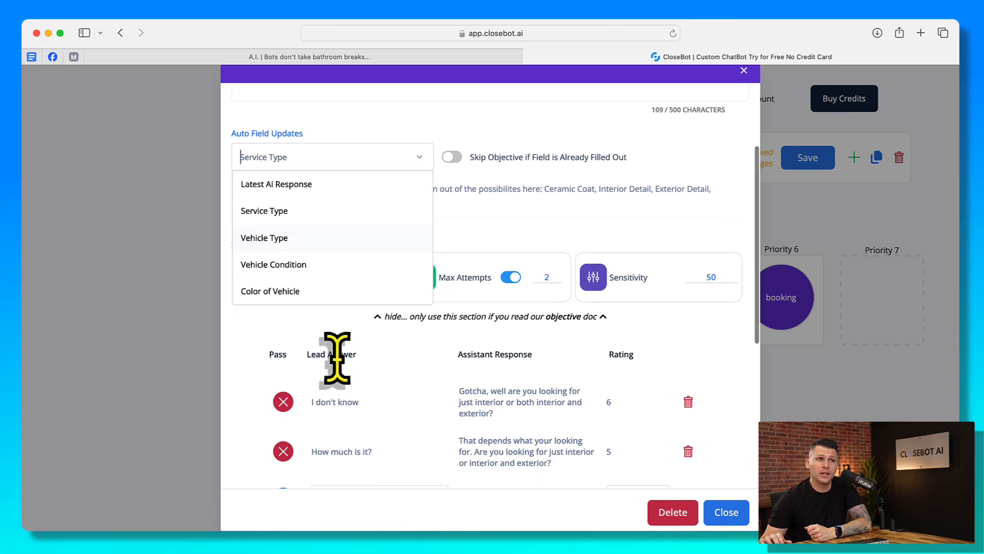
{"action": "scroll", "coordinate": [336, 298], "scroll_direction": "up", "scroll_amount": 3}
{"action": "left_click", "coordinate": [583, 238]}
{"action": "scroll", "coordinate": [591, 257], "scroll_direction": "up", "scroll_amount": 5}
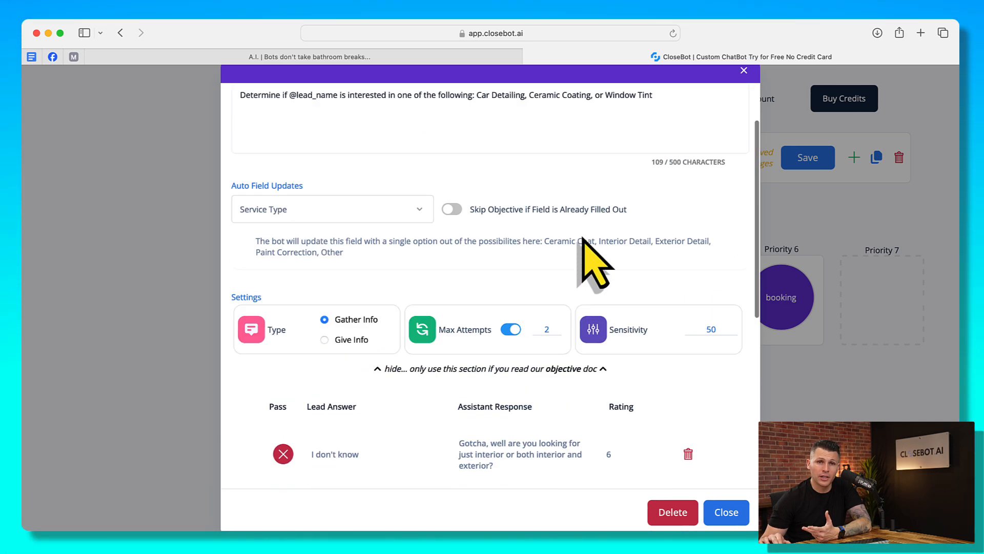
{"action": "left_click", "coordinate": [719, 515]}
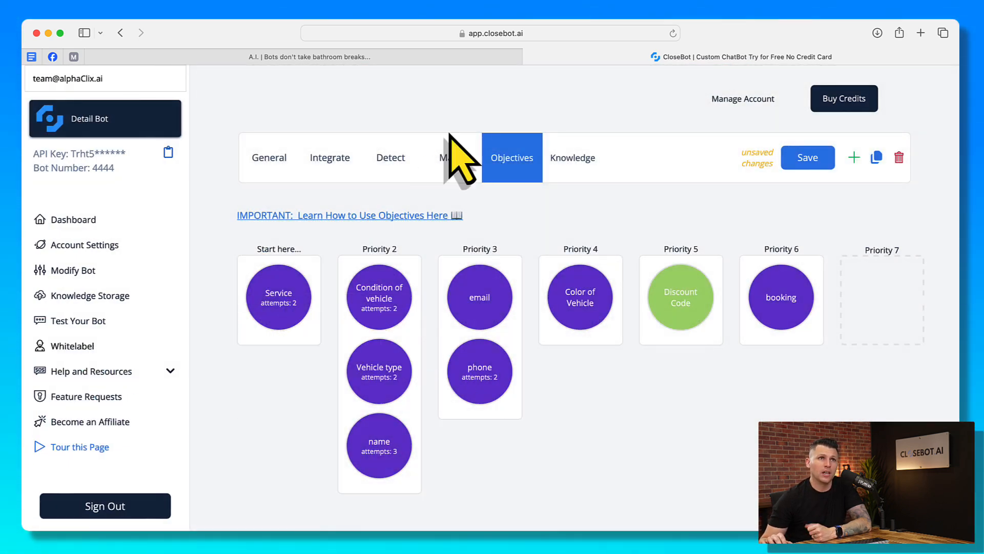
Switch to AlphaClix to review the custom fields in the Detail Bot folder, and return to CloseBot
{"action": "left_click", "coordinate": [354, 55]}
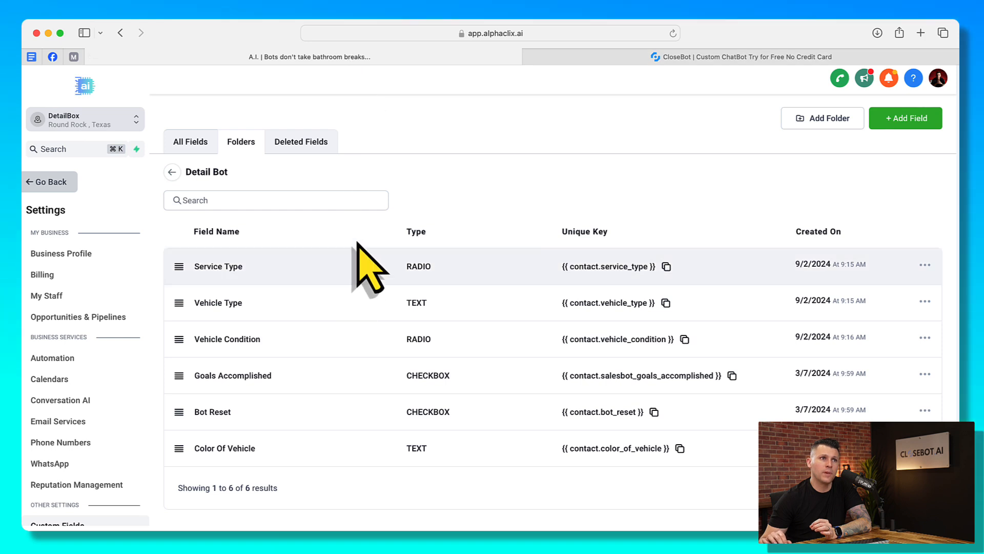
{"action": "left_click", "coordinate": [636, 58]}
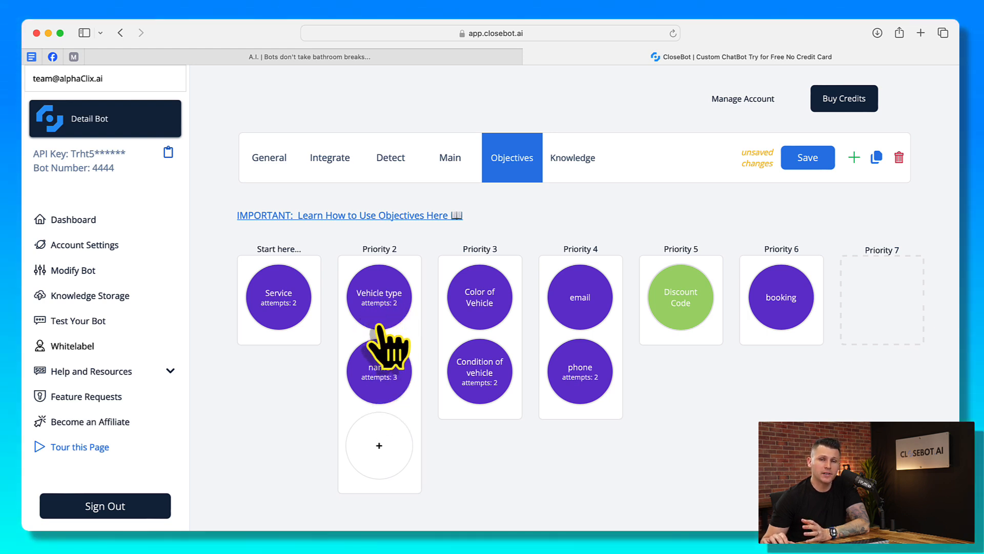
Move the Color of Vehicle objective into Priority 2 alongside Vehicle type and name
{"action": "left_click_drag", "start_coordinate": [377, 390], "coordinate": [391, 340]}
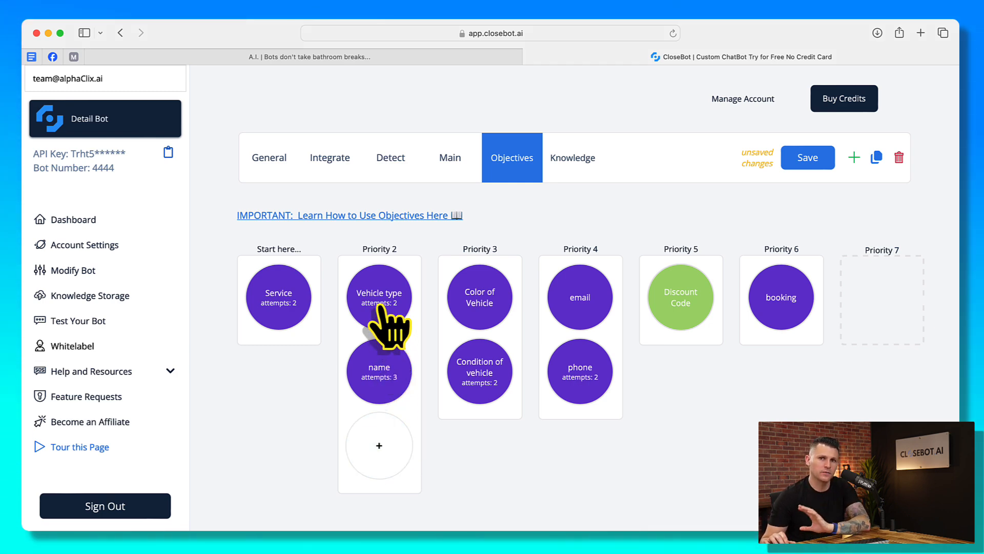
{"action": "left_click_drag", "start_coordinate": [379, 307], "coordinate": [334, 408]}
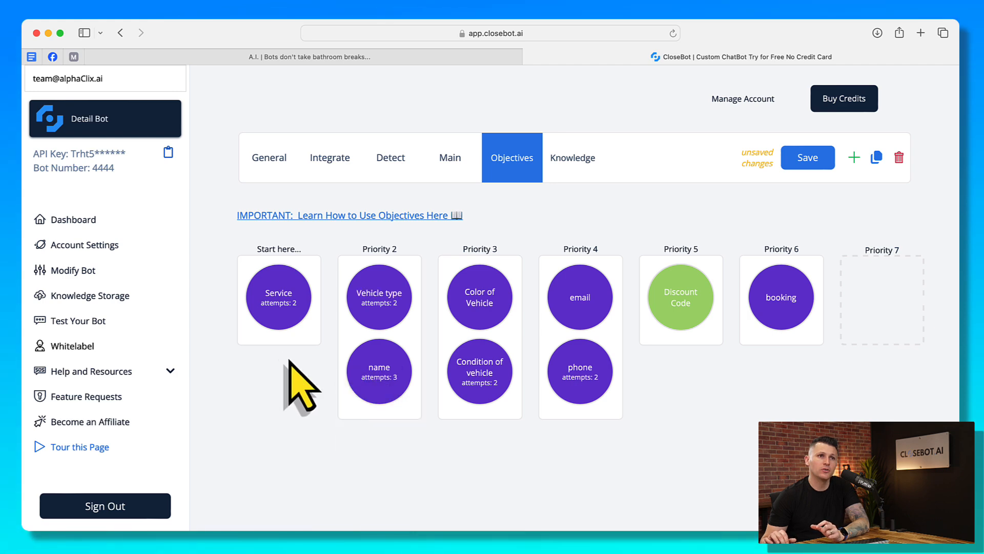
{"action": "left_click_drag", "start_coordinate": [472, 310], "coordinate": [359, 354]}
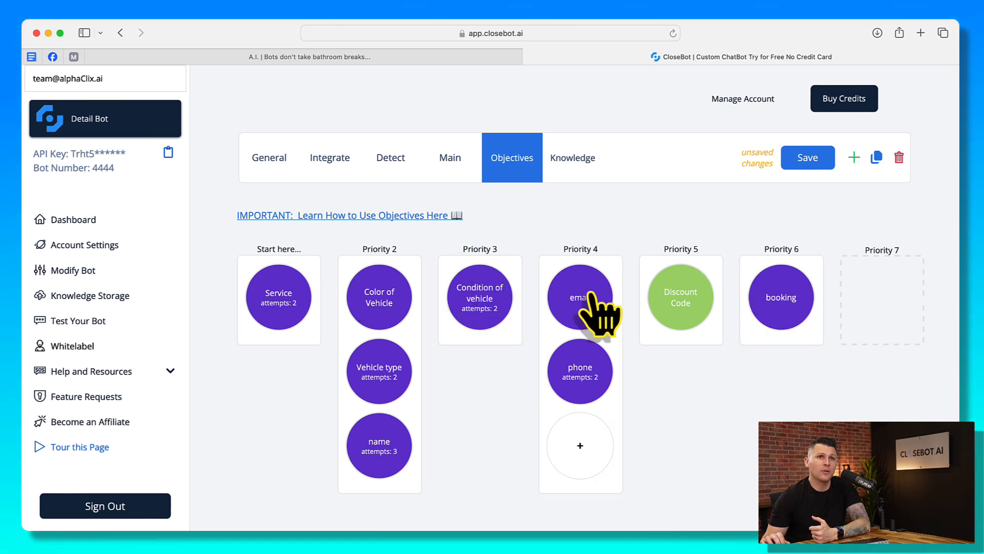
Try placing the Discount Code objective after booking, and restore booking to Priority 6
{"action": "left_click_drag", "start_coordinate": [589, 378], "coordinate": [623, 334]}
{"action": "left_click_drag", "start_coordinate": [684, 303], "coordinate": [869, 291]}
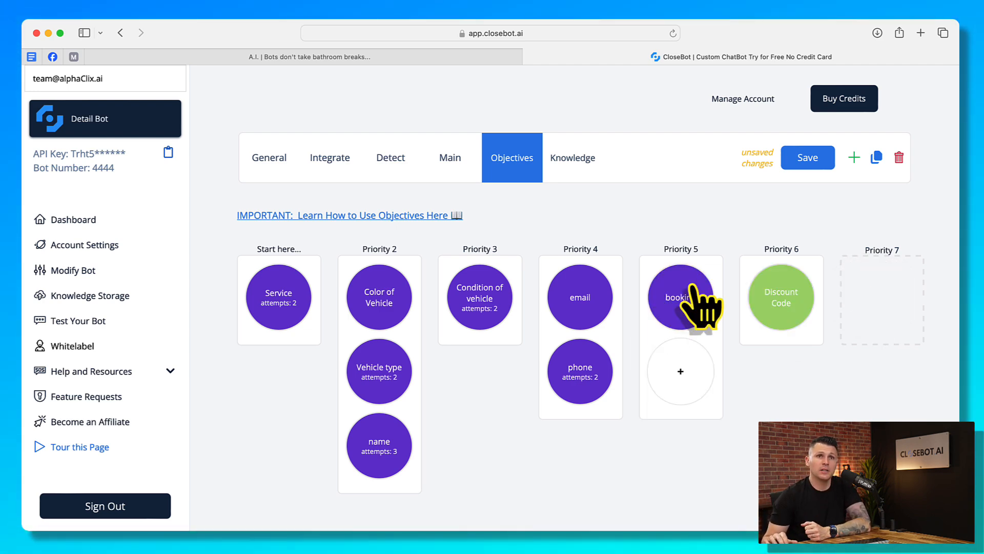
{"action": "left_click_drag", "start_coordinate": [696, 312], "coordinate": [795, 325]}
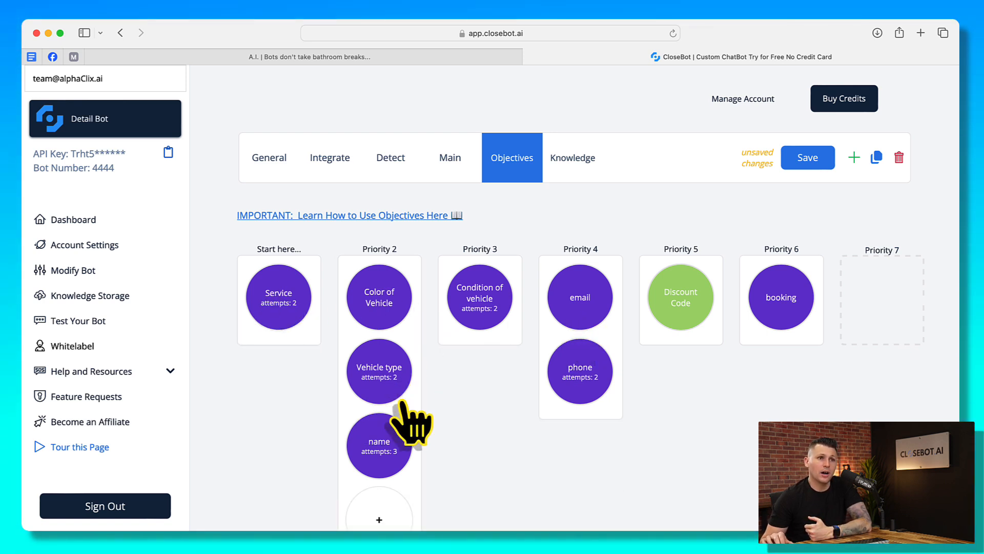
Move the name objective into Priority 3 alongside Condition of vehicle, and review the name and email objectives' settings
{"action": "left_click_drag", "start_coordinate": [379, 451], "coordinate": [470, 345]}
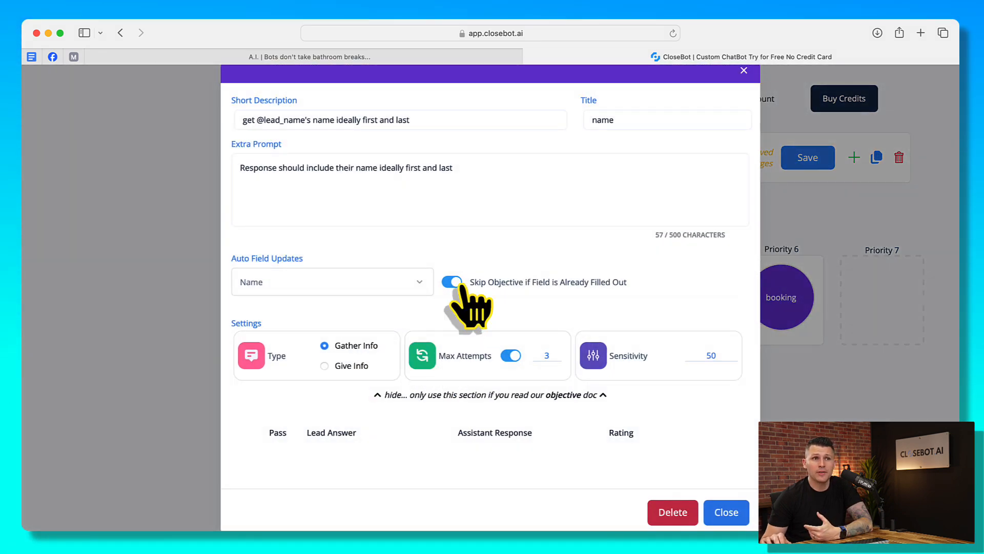
{"action": "left_click", "coordinate": [724, 518]}
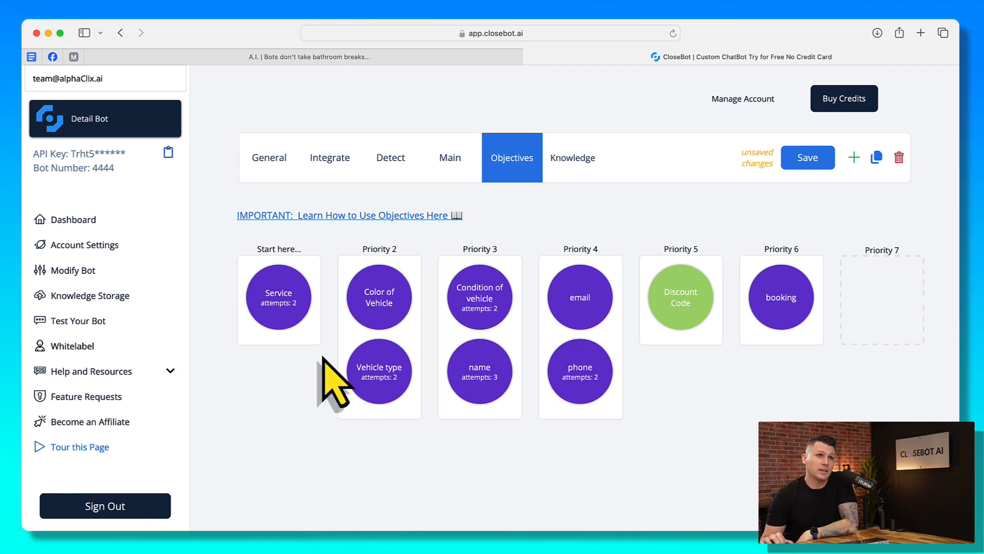
{"action": "left_click", "coordinate": [567, 314]}
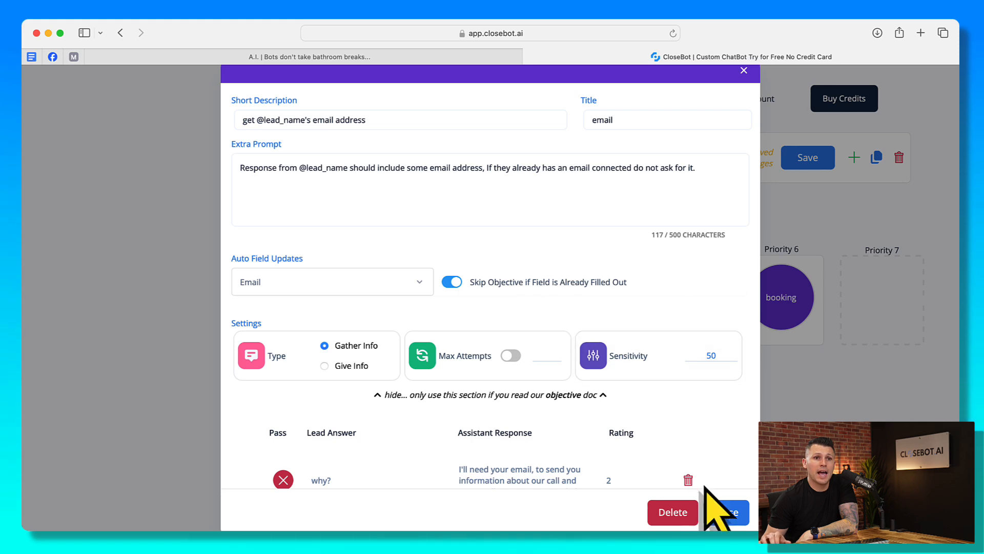
{"action": "left_click", "coordinate": [732, 513]}
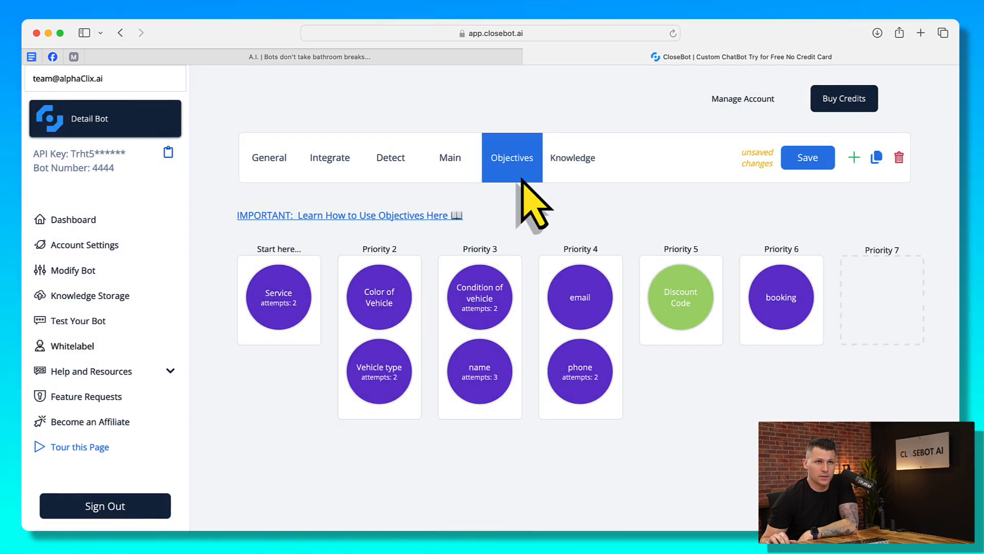
Try adding a second resource to the bot's Knowledge library selection, deselect it, and look through the available resources
{"action": "left_click", "coordinate": [570, 164]}
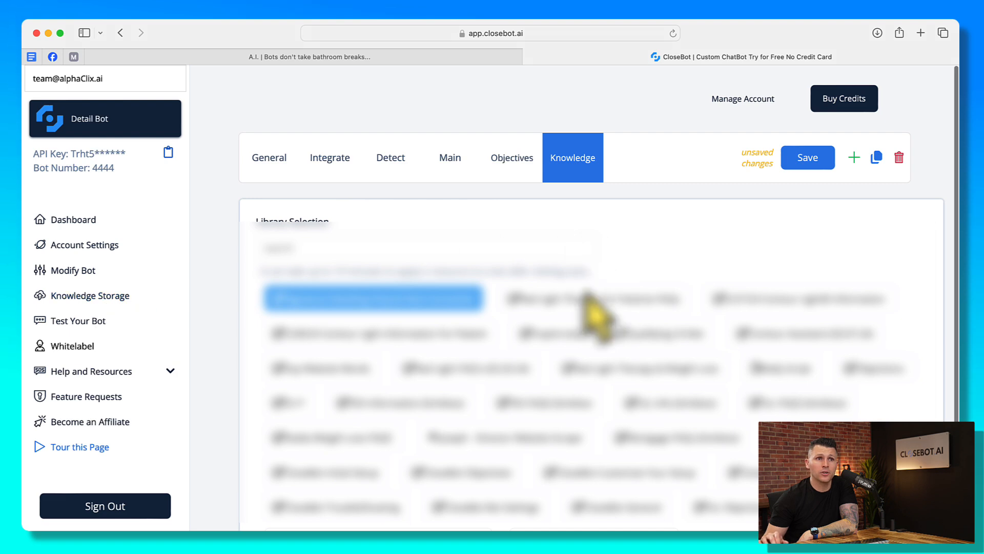
{"action": "left_click", "coordinate": [536, 307]}
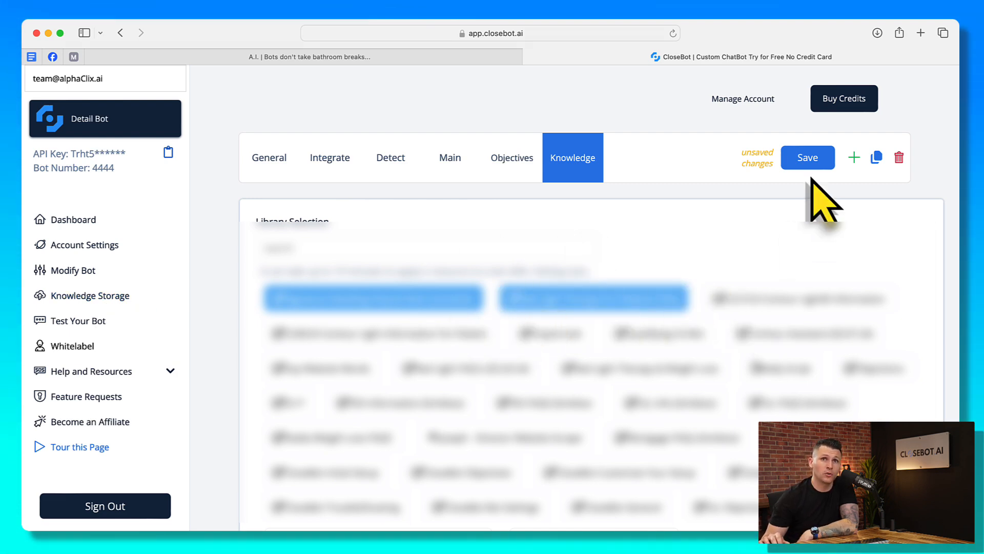
{"action": "left_click", "coordinate": [567, 305]}
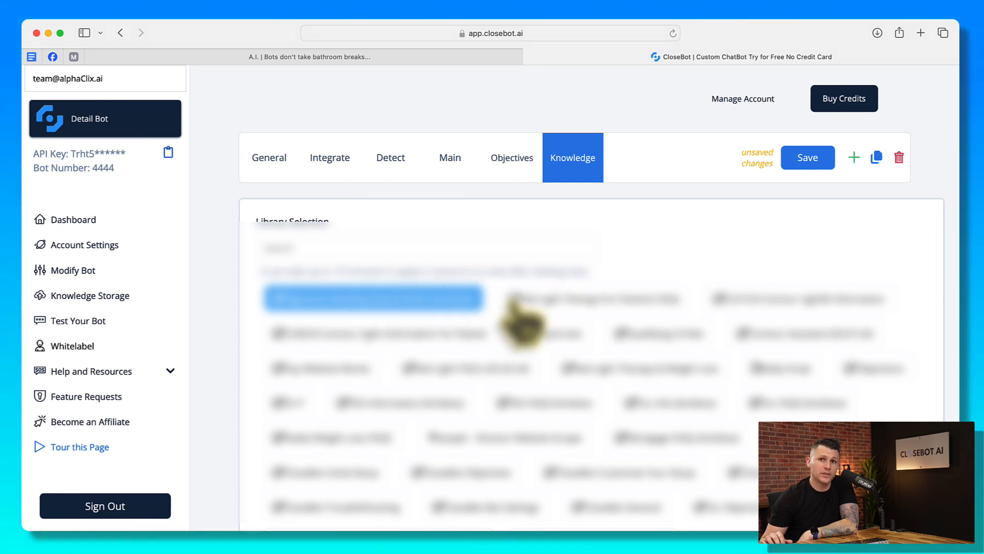
{"action": "scroll", "coordinate": [578, 402], "scroll_direction": "down", "scroll_amount": 3}
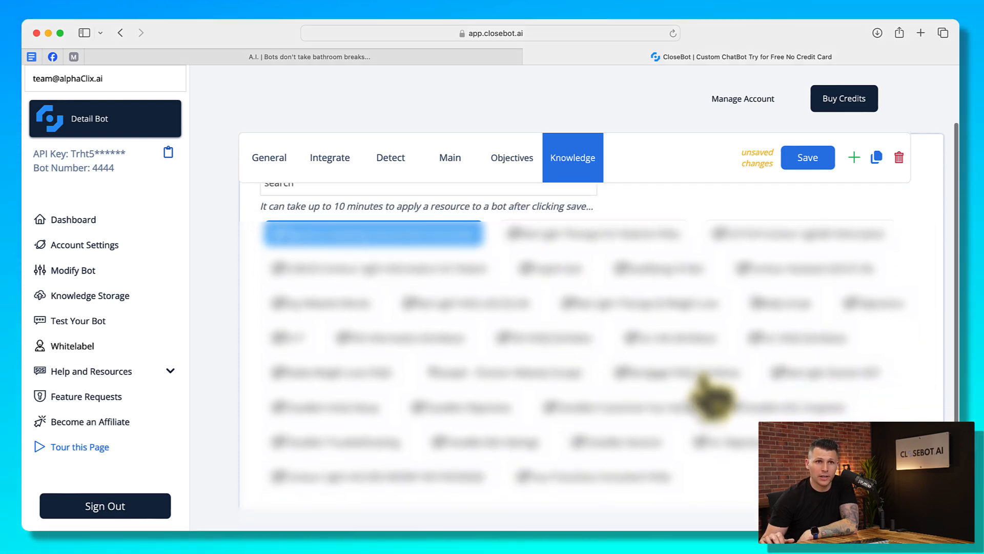
{"action": "scroll", "coordinate": [638, 426], "scroll_direction": "up", "scroll_amount": 3}
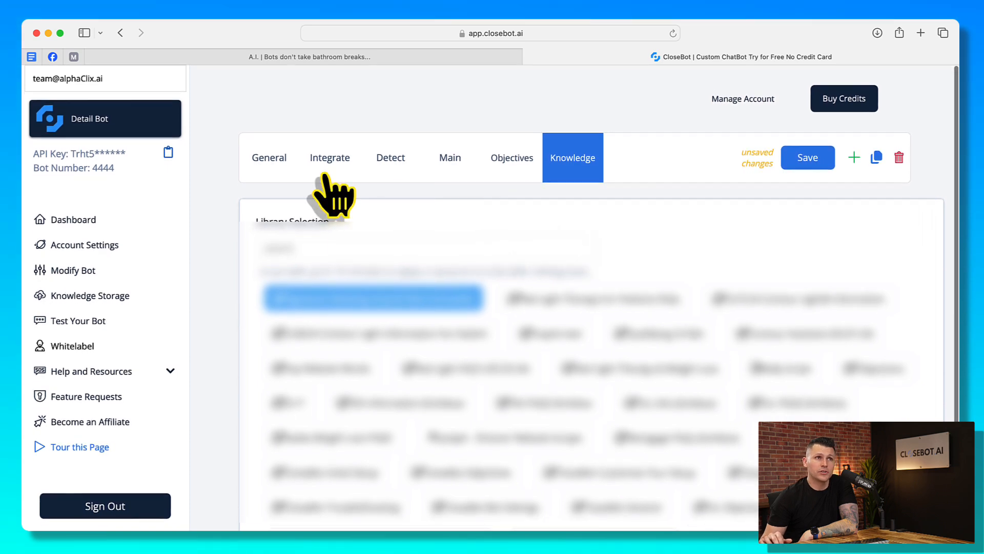
Revisit the General settings, open Knowledge Storage, and compare the Website, Upload and Text Input source types, ending on Text Input
{"action": "left_click", "coordinate": [272, 159]}
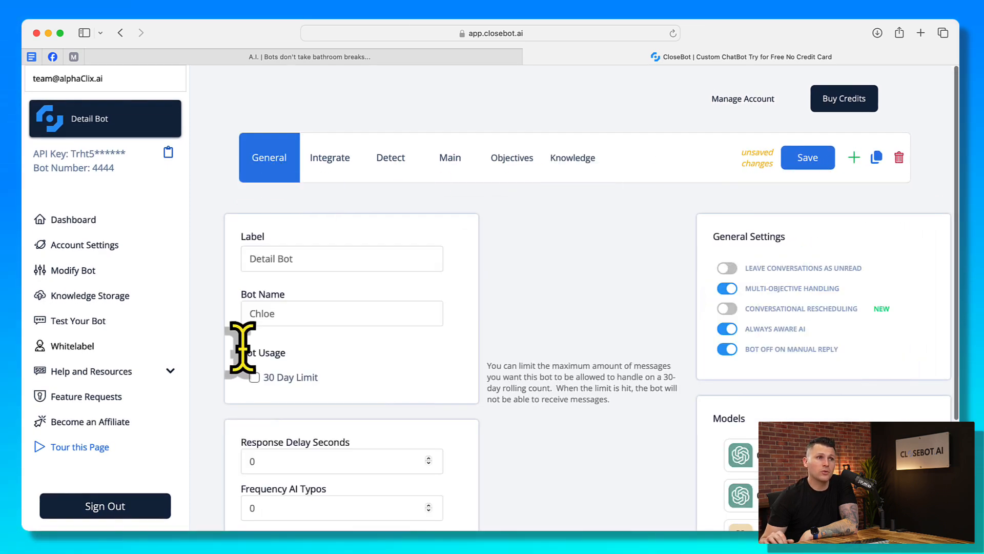
{"action": "left_click", "coordinate": [73, 297]}
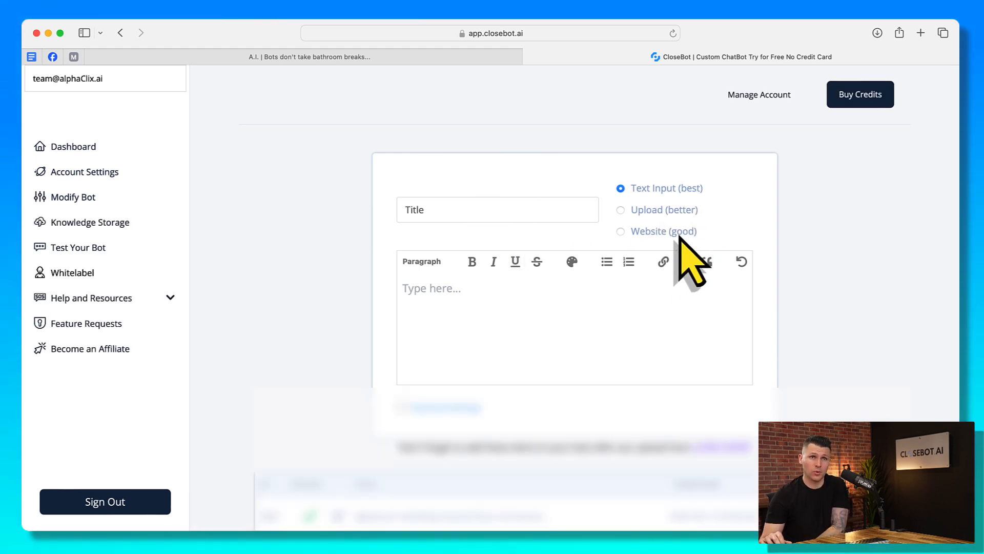
{"action": "left_click", "coordinate": [635, 231]}
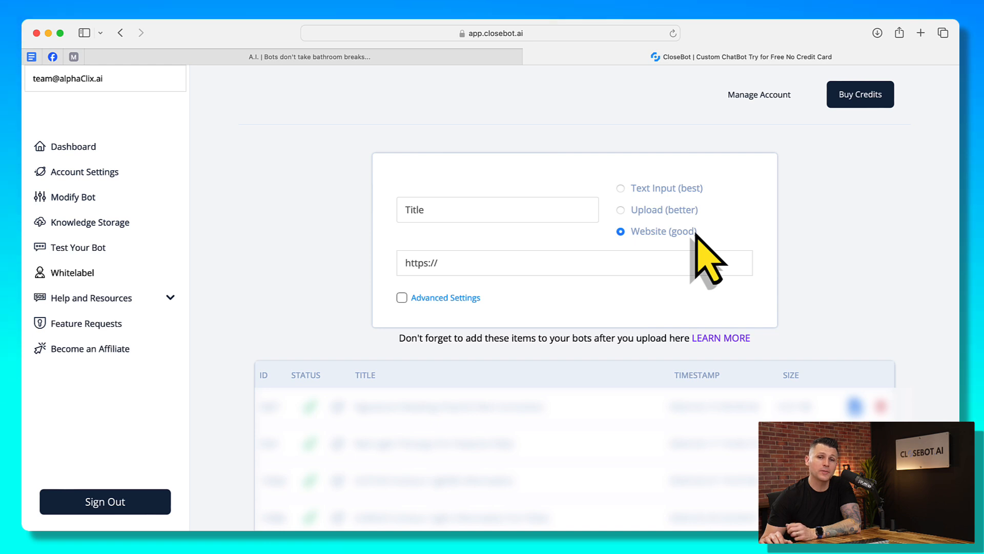
{"action": "left_click", "coordinate": [657, 215]}
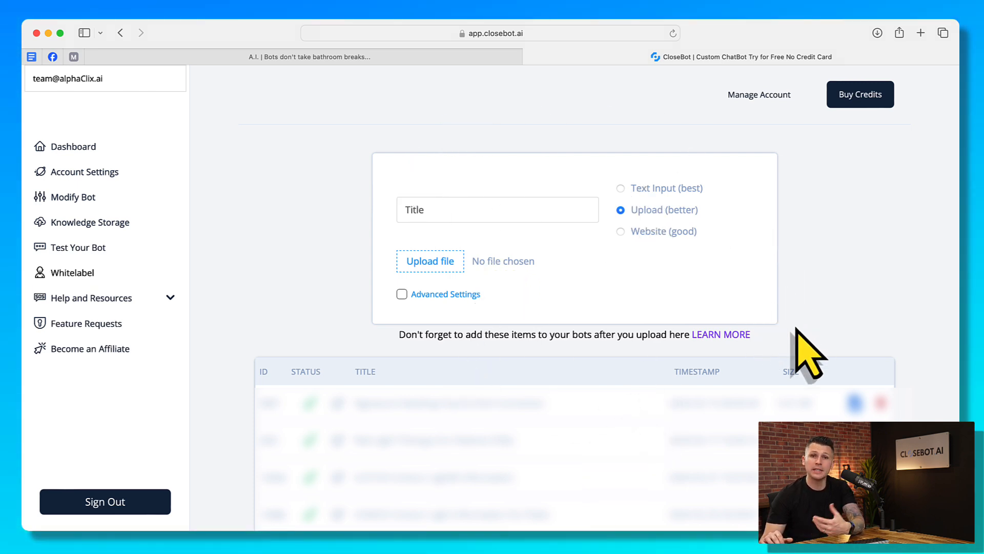
{"action": "left_click", "coordinate": [670, 188]}
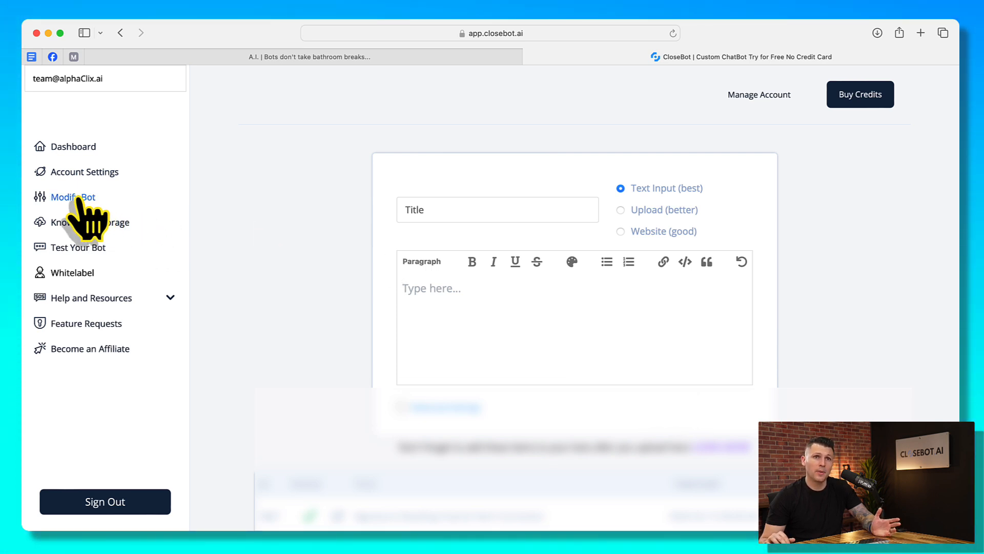
Open the bot test chat, review the existing test conversation in full, and reset it
{"action": "left_click", "coordinate": [87, 248]}
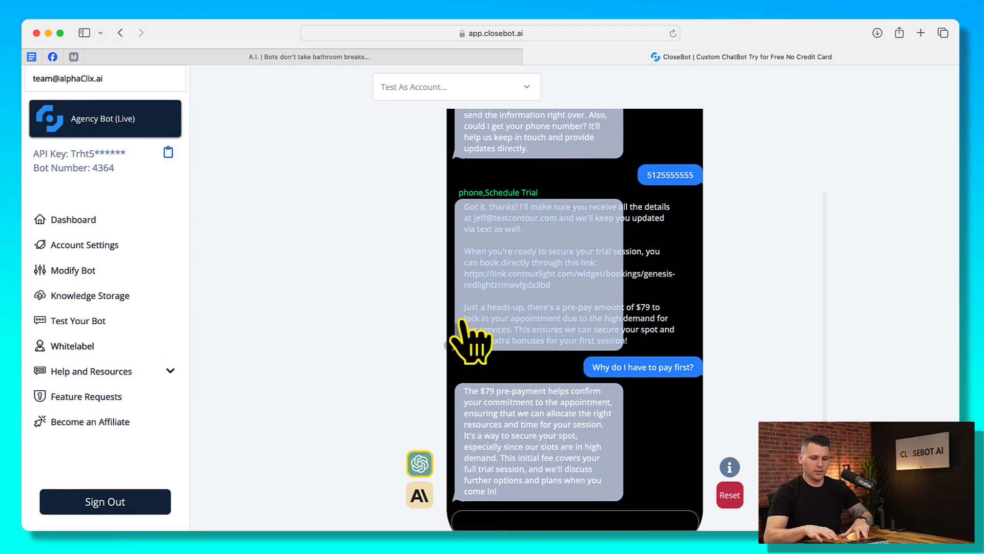
{"action": "scroll", "coordinate": [703, 297], "scroll_direction": "up", "scroll_amount": 15}
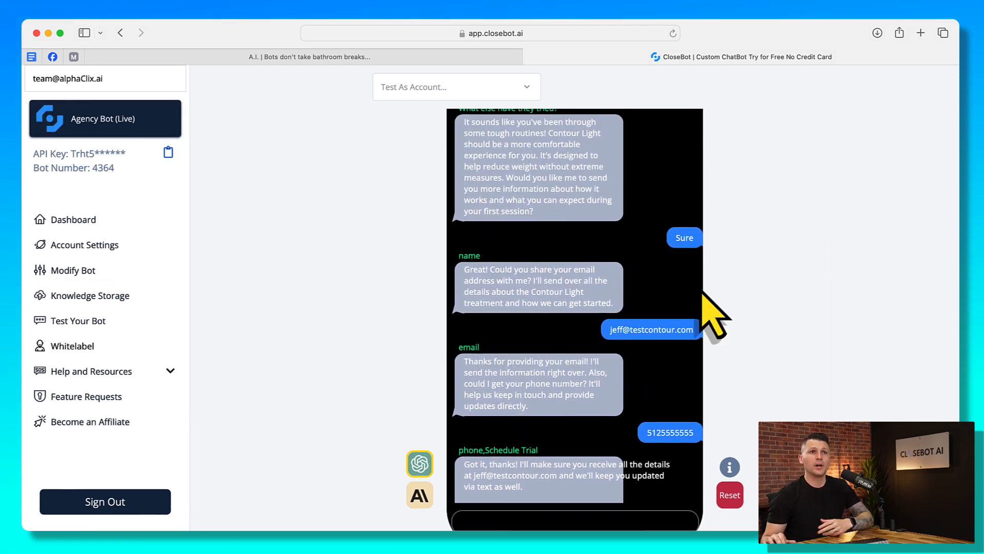
{"action": "scroll", "coordinate": [716, 315], "scroll_direction": "down", "scroll_amount": 15}
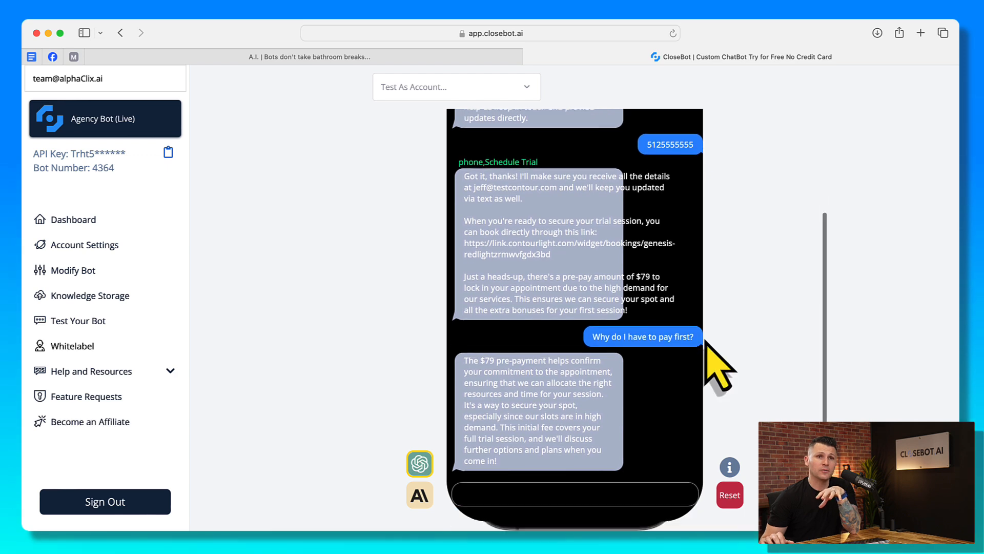
{"action": "key", "text": "super+minus"}
{"action": "key", "text": "super+minus"}
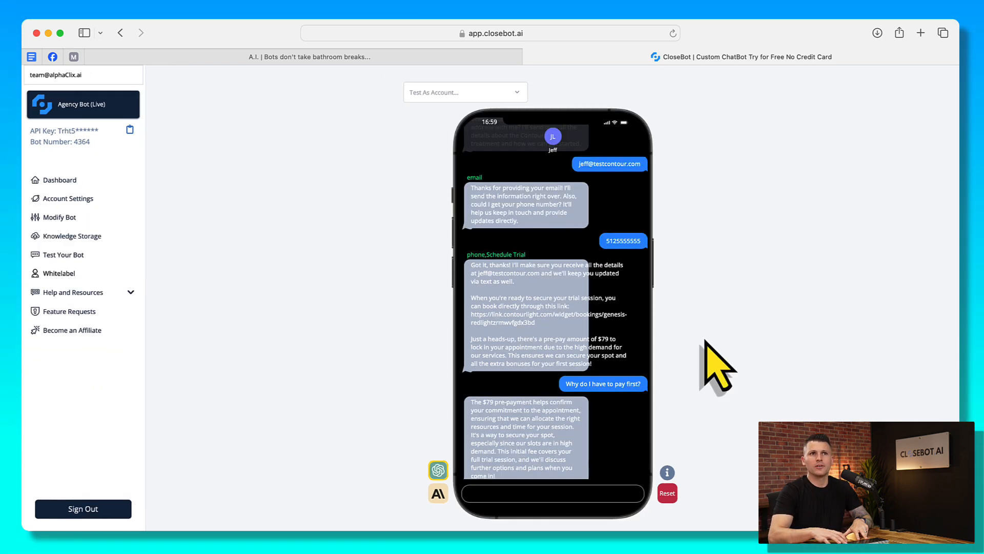
{"action": "scroll", "coordinate": [545, 451], "scroll_direction": "down", "scroll_amount": 1}
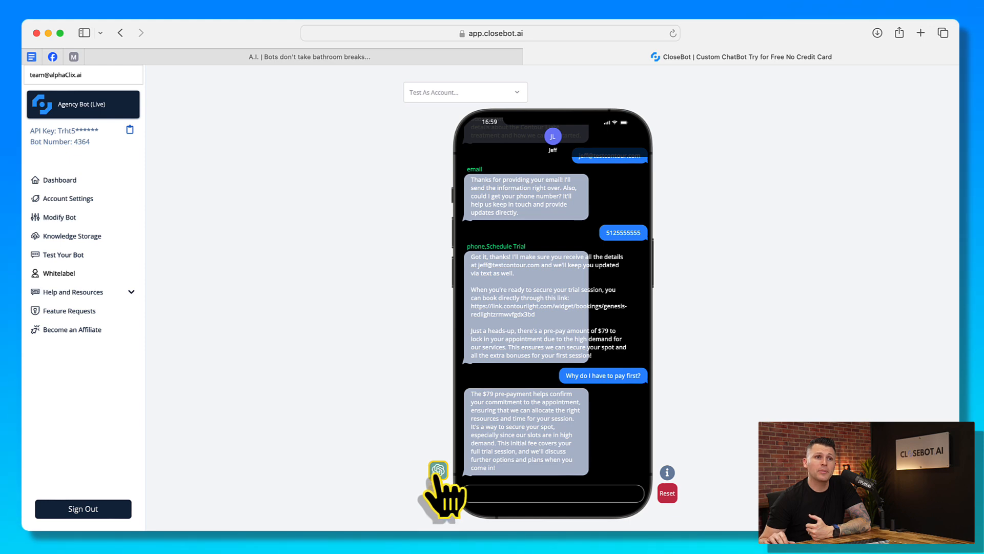
{"action": "left_click", "coordinate": [669, 496]}
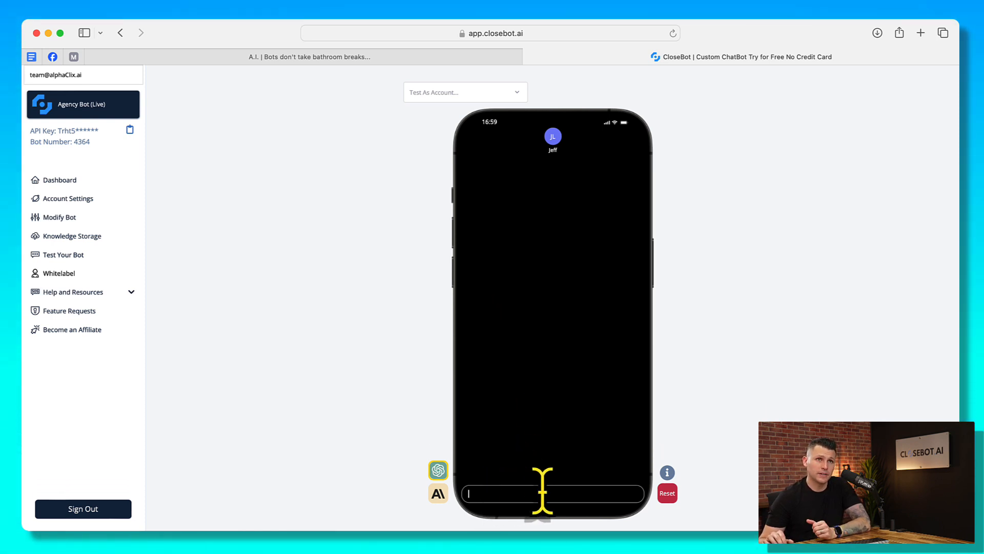
{"action": "left_click", "coordinate": [407, 55]}
{"action": "left_click", "coordinate": [564, 56]}
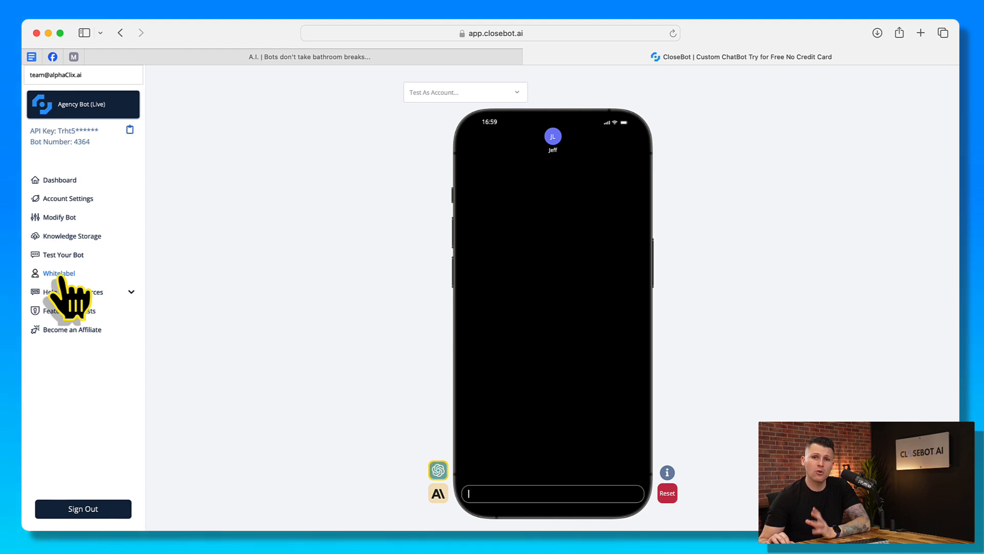
Open the Done For You Services resource in a new browser tab and look through the preferred partners and their services
{"action": "left_click", "coordinate": [95, 291]}
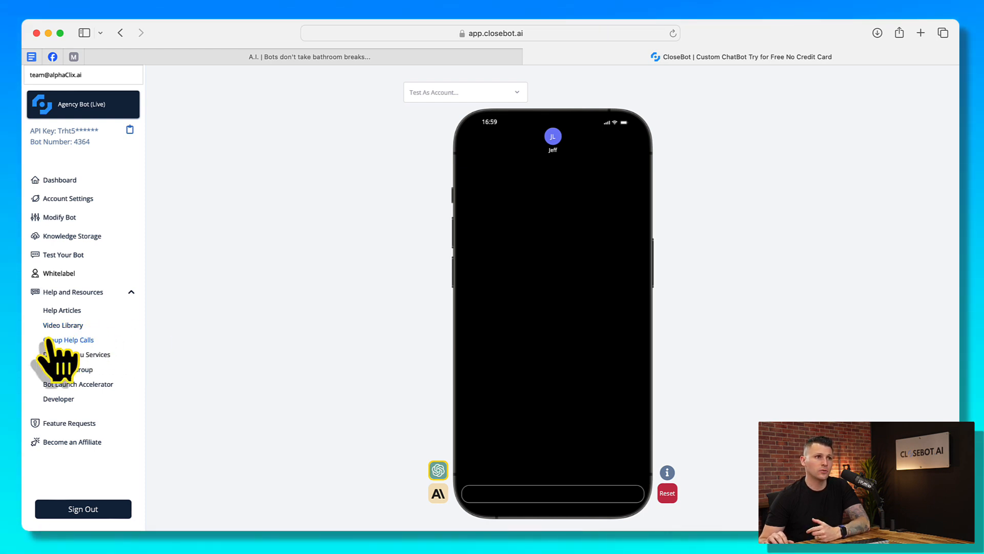
{"action": "right_click", "coordinate": [100, 354]}
{"action": "left_click", "coordinate": [128, 356]}
{"action": "left_click", "coordinate": [739, 58]}
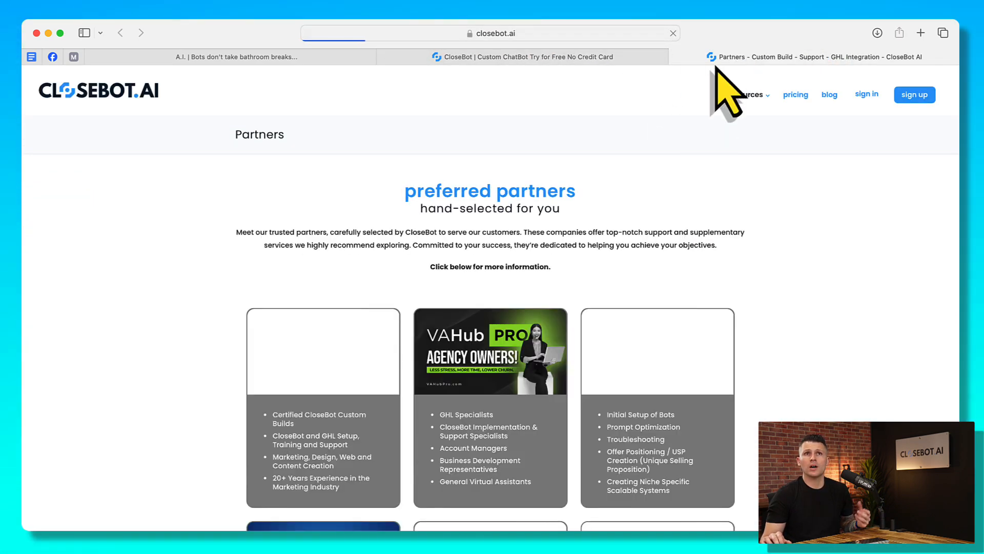
{"action": "scroll", "coordinate": [598, 297], "scroll_direction": "down", "scroll_amount": 12}
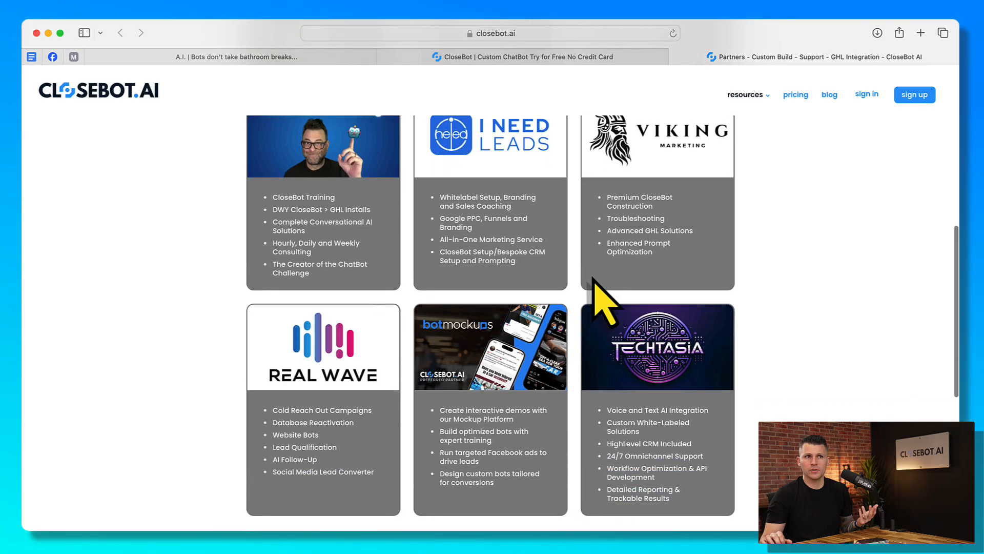
{"action": "scroll", "coordinate": [594, 281], "scroll_direction": "up", "scroll_amount": 12}
{"action": "scroll", "coordinate": [595, 281], "scroll_direction": "down", "scroll_amount": 5}
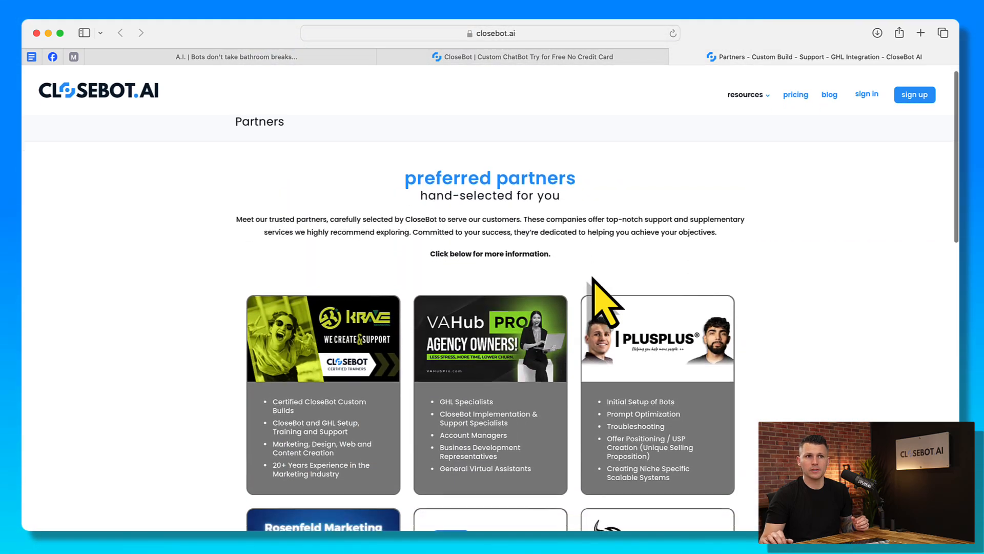
{"action": "scroll", "coordinate": [590, 343], "scroll_direction": "down", "scroll_amount": 2}
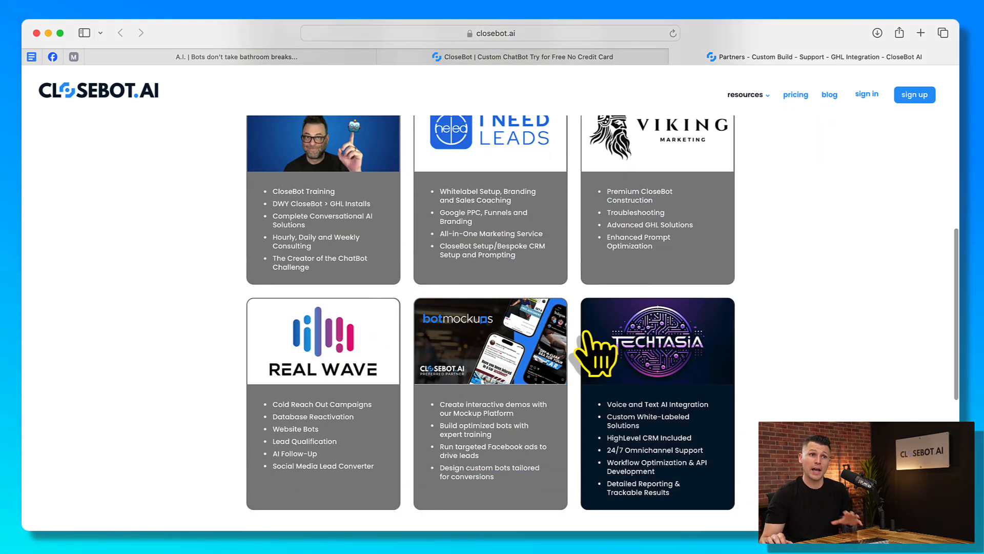
{"action": "scroll", "coordinate": [595, 354], "scroll_direction": "up", "scroll_amount": 10}
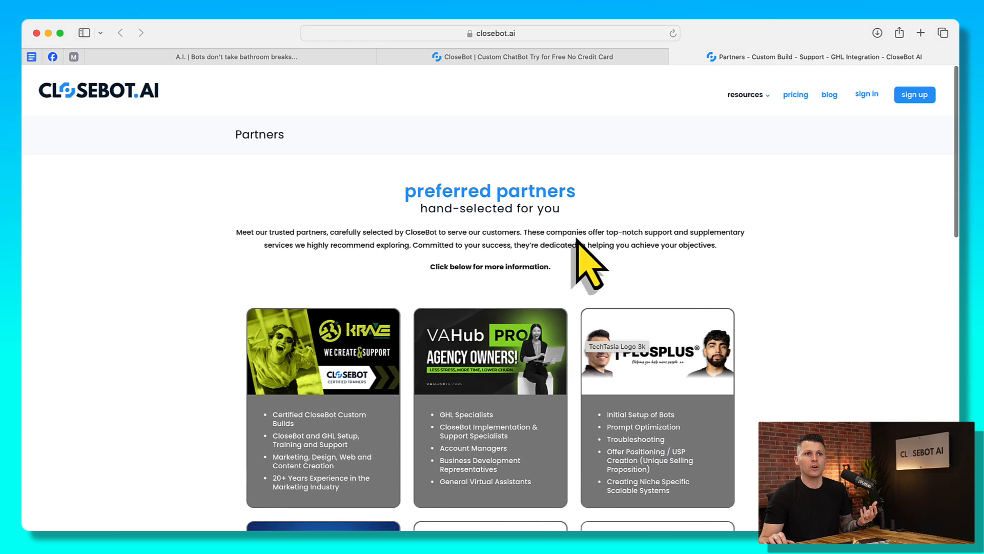
{"action": "scroll", "coordinate": [583, 149], "scroll_direction": "down", "scroll_amount": 3}
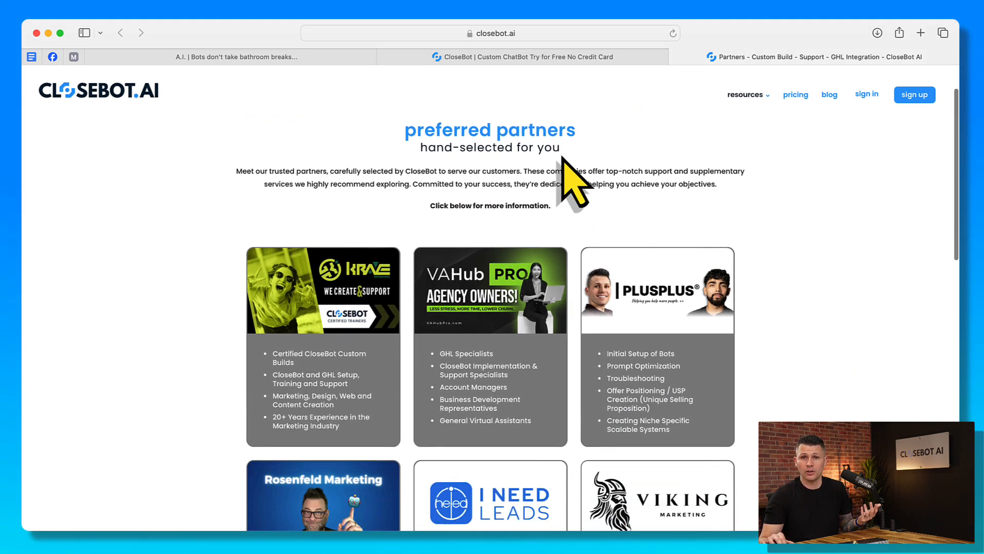
Return to CloseBot, open the Bot Launch Accelerator resource, and look through its Skool About page
{"action": "left_click", "coordinate": [529, 57]}
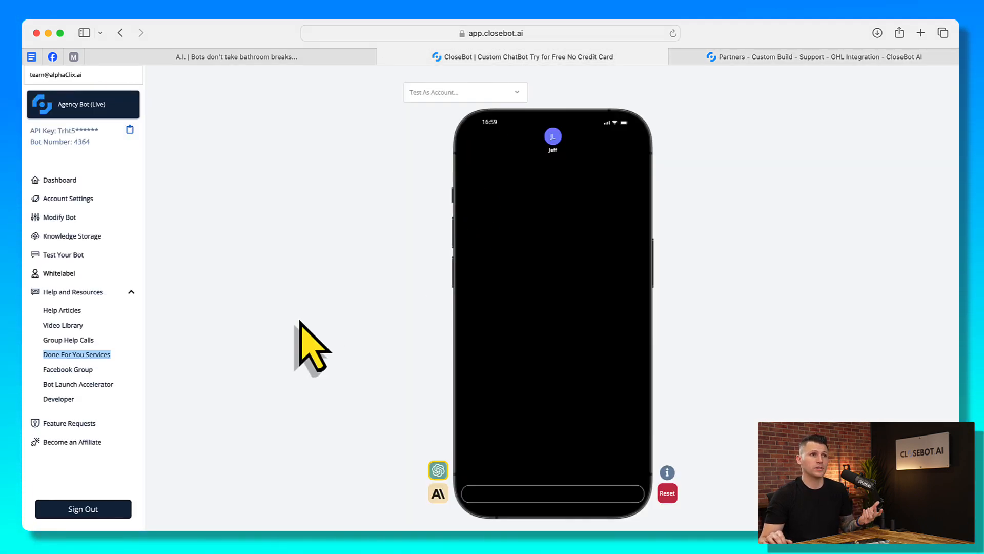
{"action": "left_click", "coordinate": [80, 387]}
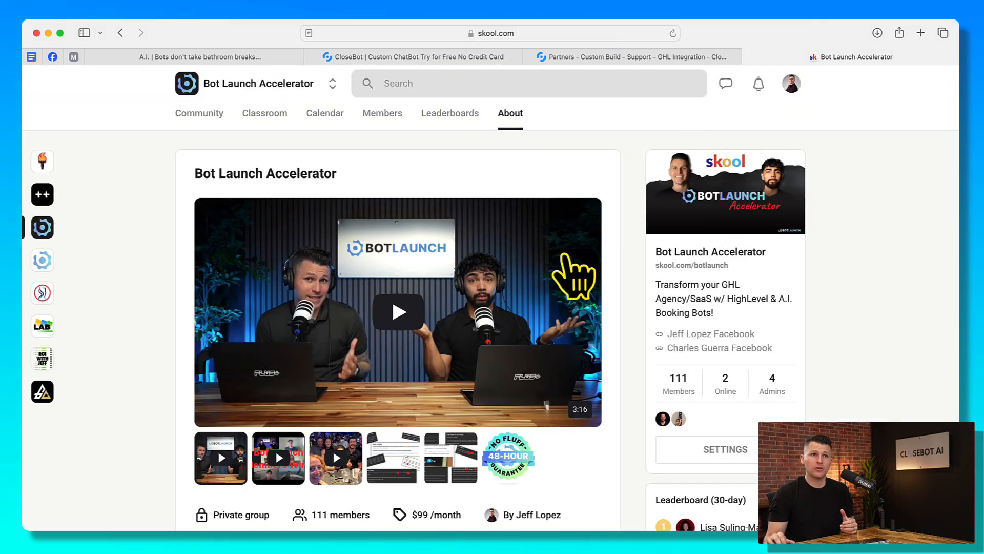
{"action": "scroll", "coordinate": [579, 272], "scroll_direction": "down", "scroll_amount": 3}
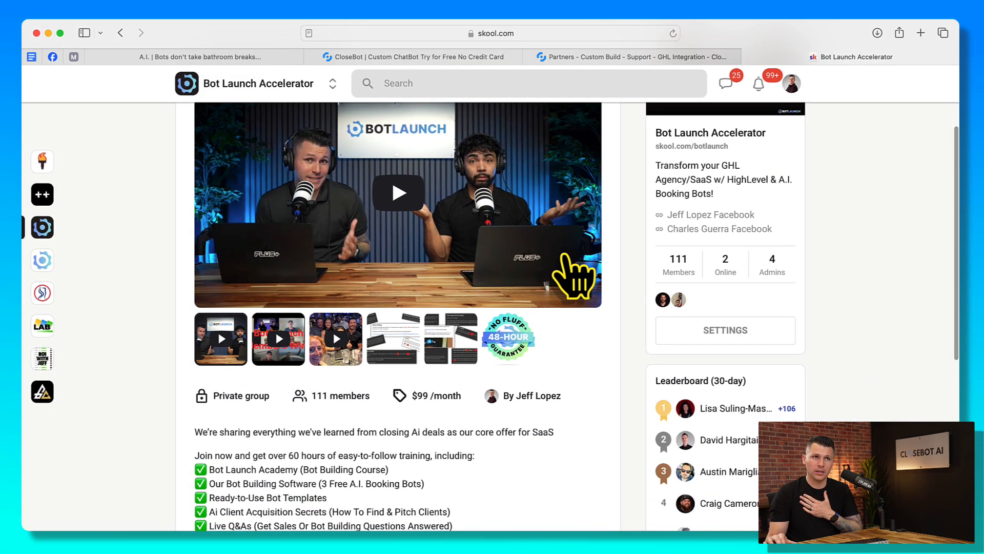
{"action": "scroll", "coordinate": [441, 190], "scroll_direction": "up", "scroll_amount": 2}
{"action": "scroll", "coordinate": [557, 339], "scroll_direction": "up", "scroll_amount": 1}
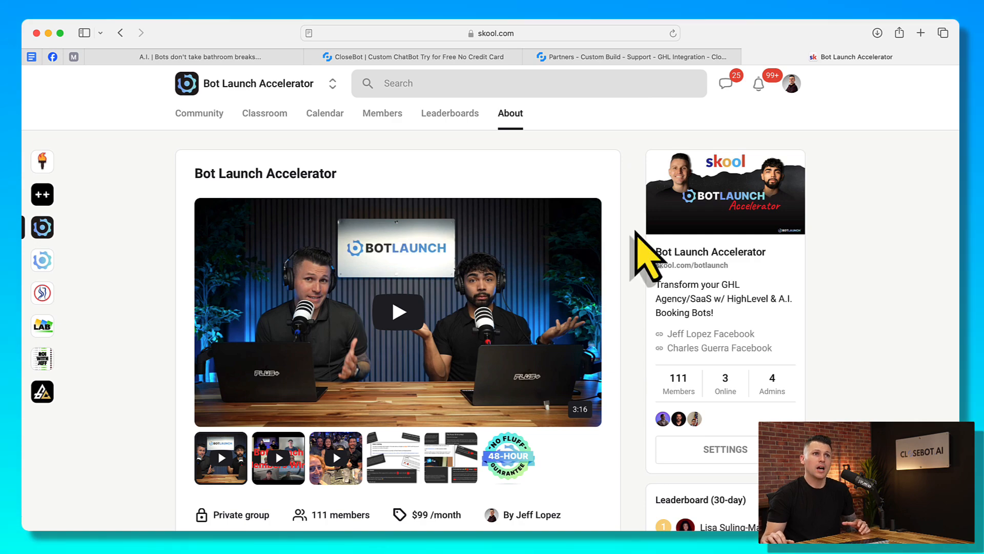
{"action": "scroll", "coordinate": [641, 241], "scroll_direction": "down", "scroll_amount": 3}
{"action": "scroll", "coordinate": [633, 316], "scroll_direction": "up", "scroll_amount": 3}
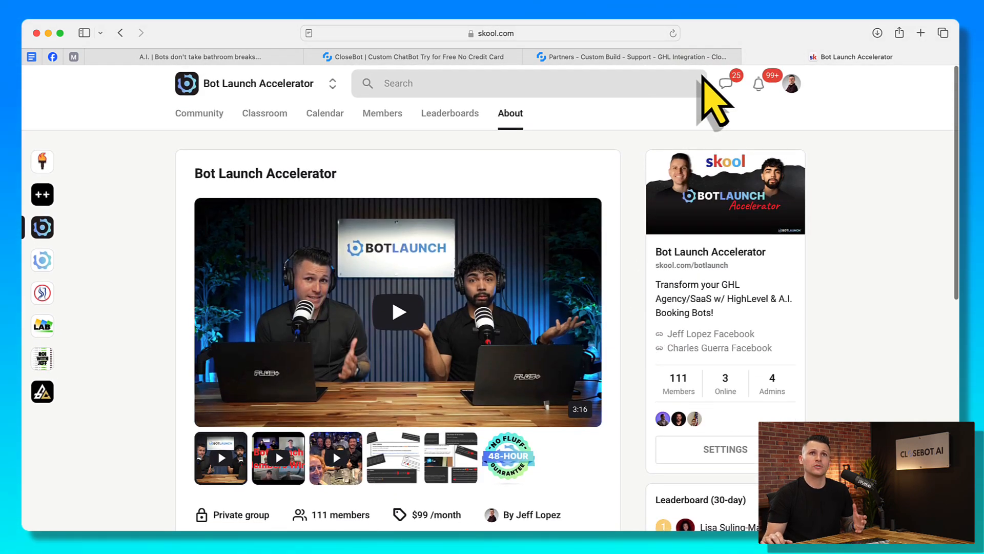
Return to CloseBot, open the Developer resource, and look through the Process endpoint's API reference, including its body parameters and responses
{"action": "left_click", "coordinate": [693, 55]}
{"action": "left_click", "coordinate": [460, 59]}
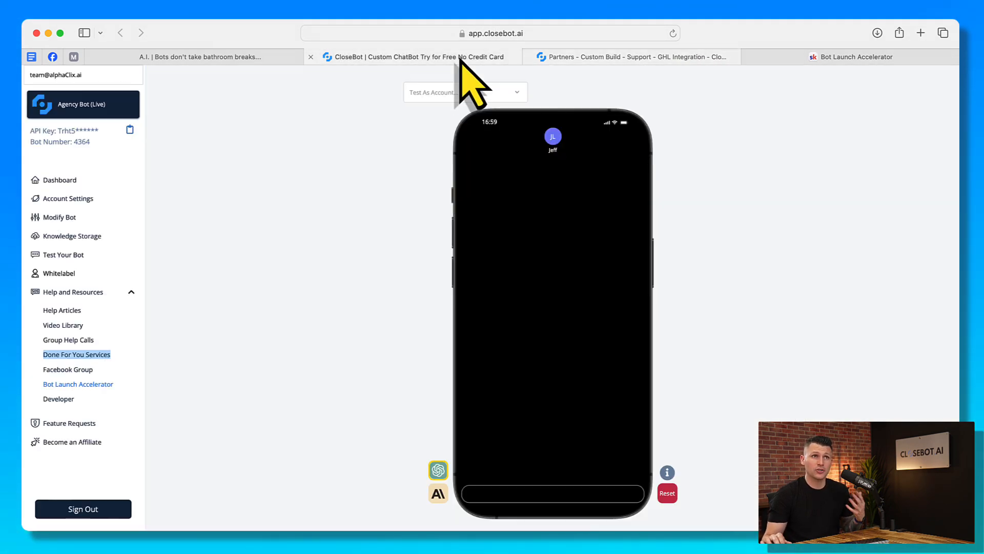
{"action": "left_click", "coordinate": [61, 399]}
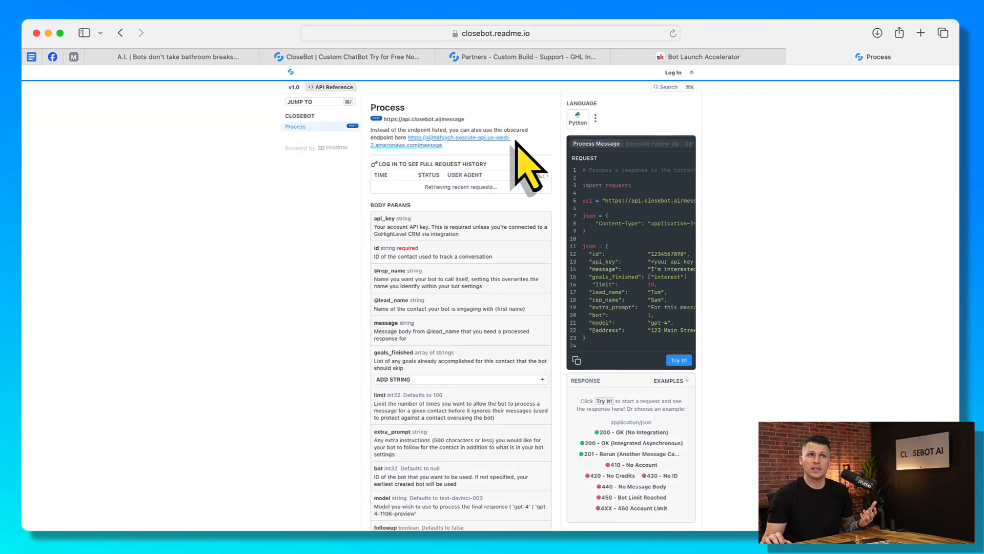
{"action": "scroll", "coordinate": [660, 276], "scroll_direction": "right", "scroll_amount": 1}
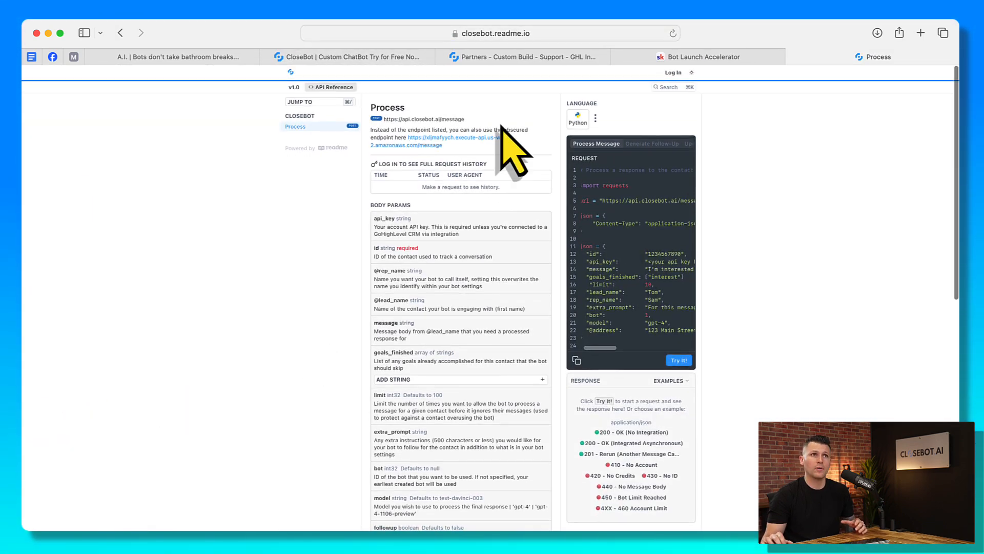
{"action": "scroll", "coordinate": [467, 210], "scroll_direction": "down", "scroll_amount": 10}
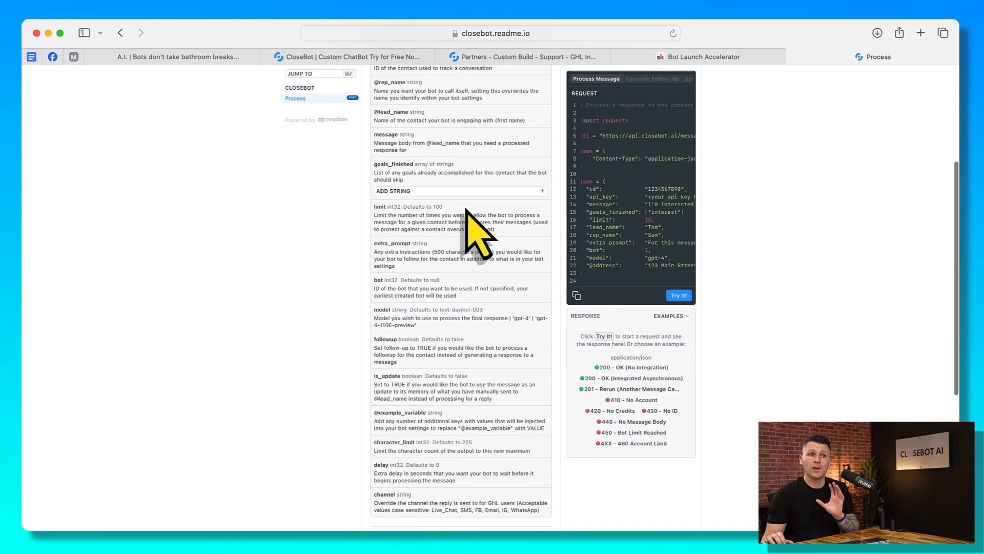
Go back to the CloseBot bot test page, open the support chat widget, and look through its contact, help article, community and system update options
{"action": "left_click", "coordinate": [692, 54]}
{"action": "left_click", "coordinate": [547, 54]}
{"action": "left_click", "coordinate": [388, 58]}
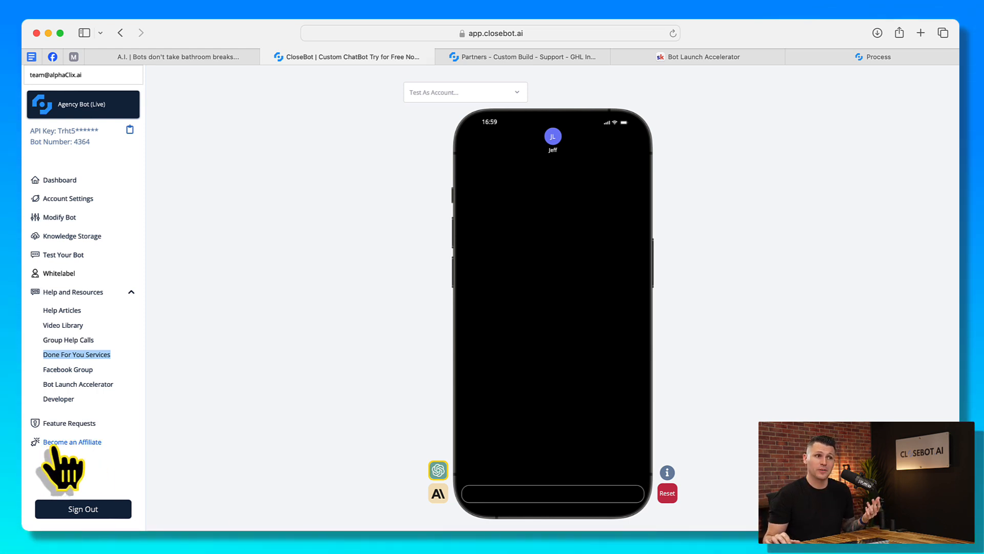
{"action": "left_click", "coordinate": [937, 507]}
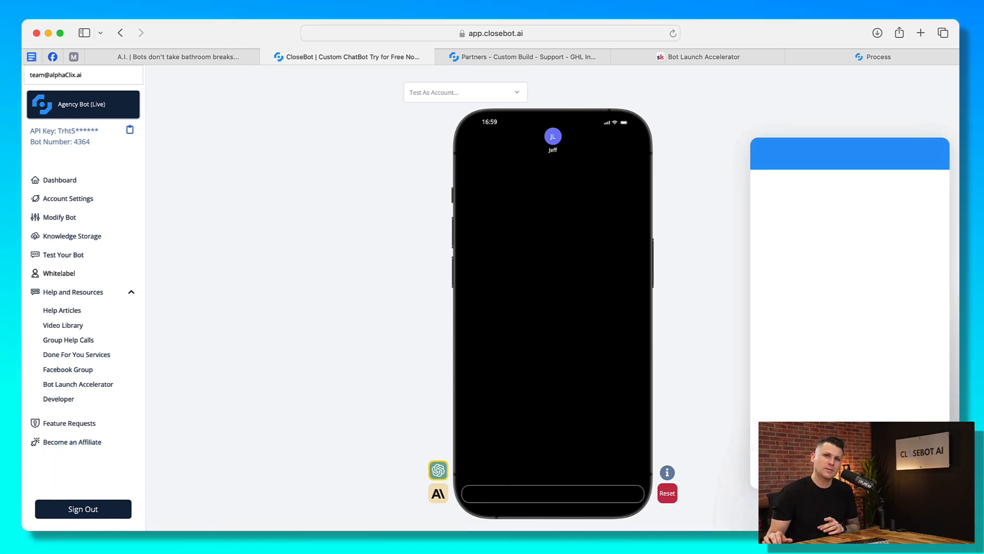
{"action": "scroll", "coordinate": [836, 381], "scroll_direction": "down", "scroll_amount": 3}
{"action": "scroll", "coordinate": [838, 402], "scroll_direction": "down", "scroll_amount": 2}
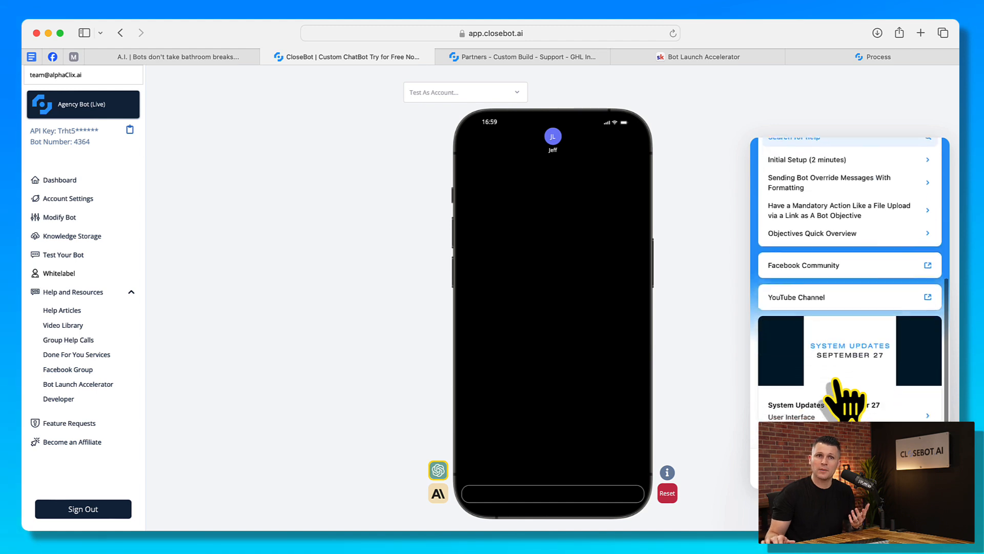
{"action": "scroll", "coordinate": [841, 402], "scroll_direction": "up", "scroll_amount": 6}
{"action": "scroll", "coordinate": [841, 303], "scroll_direction": "down", "scroll_amount": 5}
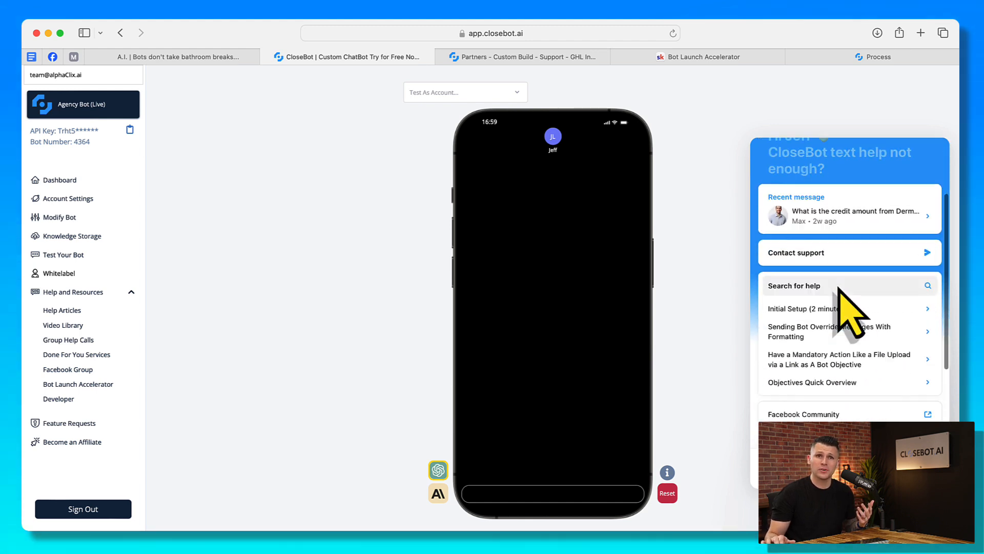